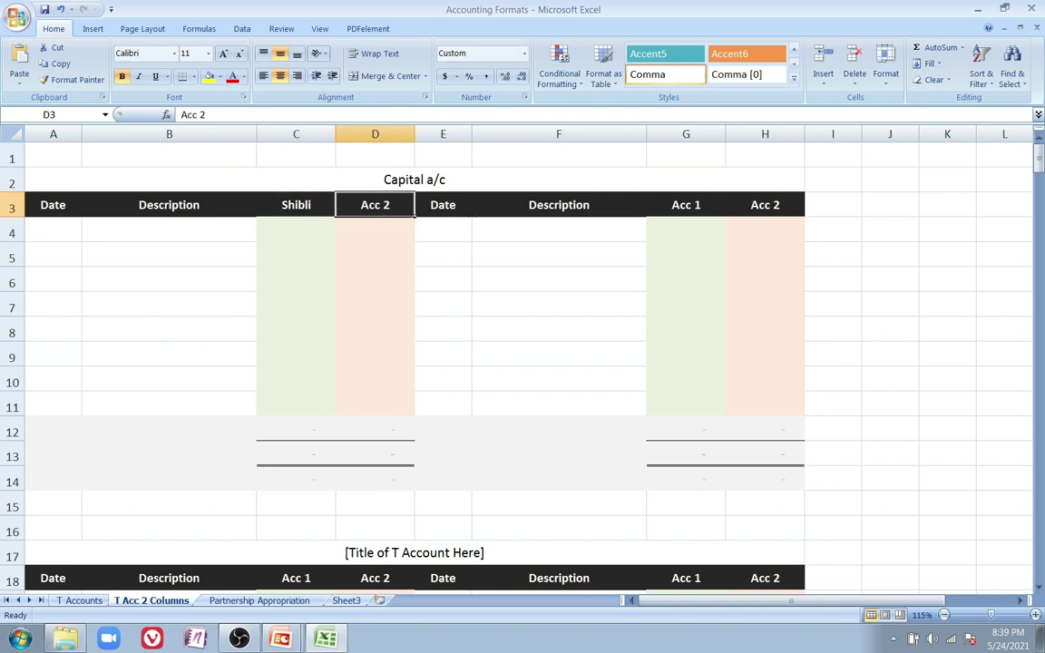
Replace the Acc 2 heading in D3 with the second partner's name
text(Sajjad)
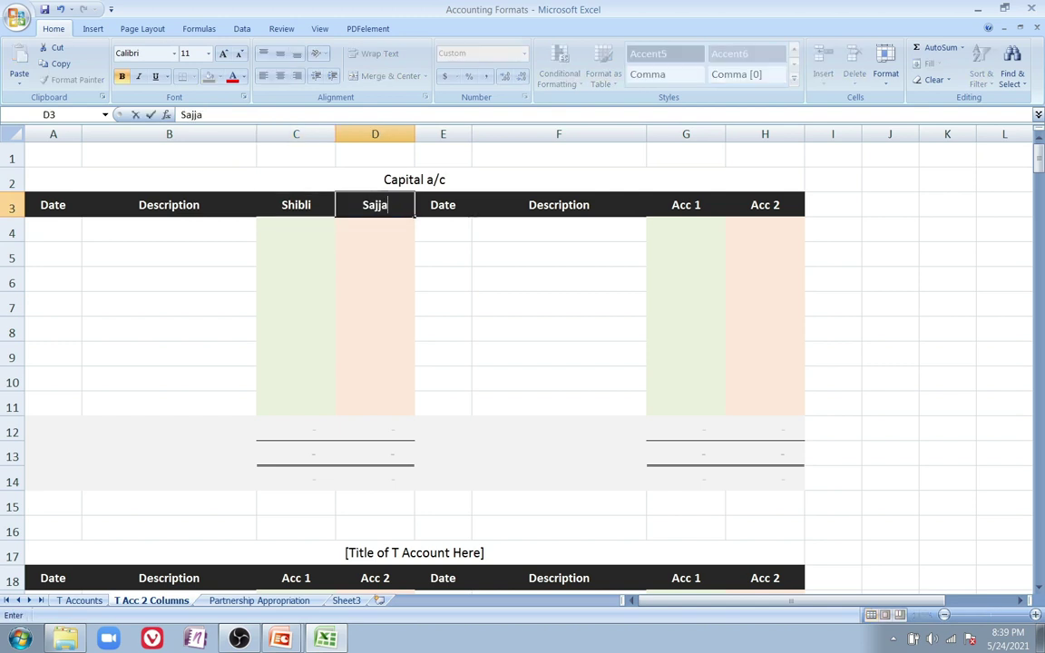
key(Return)
Replace the Acc 1 and Acc 2 headings in G3 and H3 with the two partners' names from C3:D3
key(Up)
key(Left)
key(shift+Right)
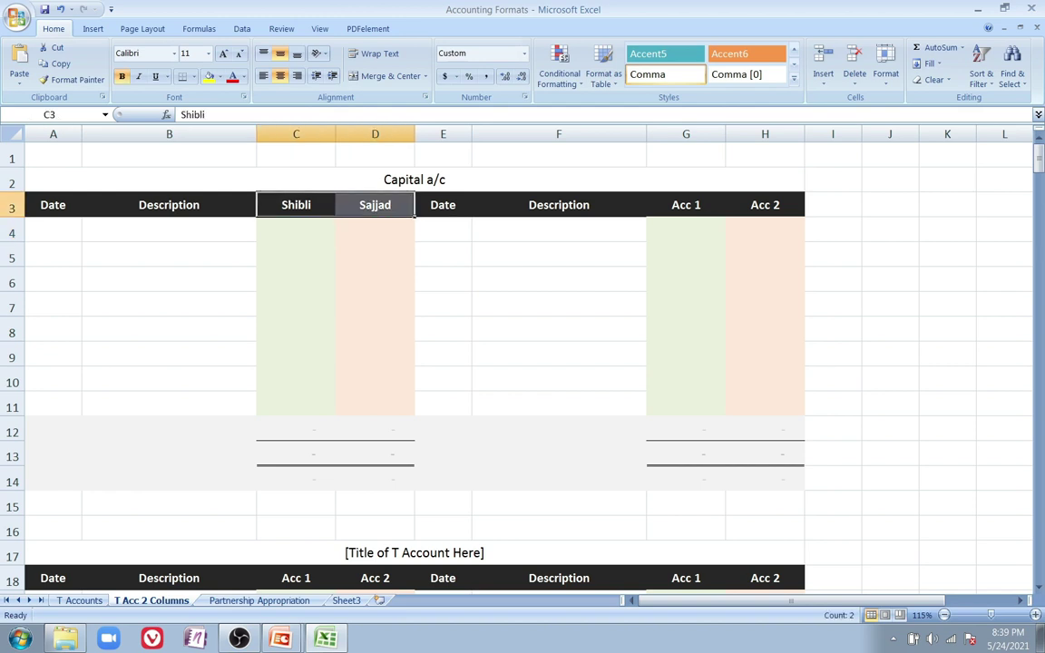
key(ctrl+c)
key(Right)
key(Right)
key(Right)
key(Right)
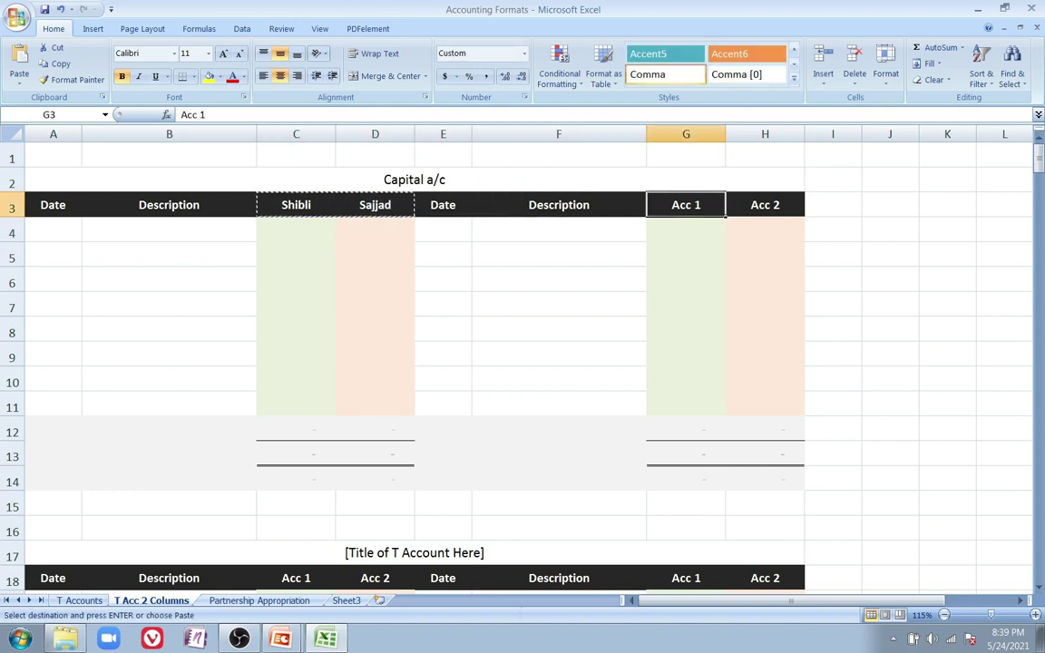
text(Shibl)
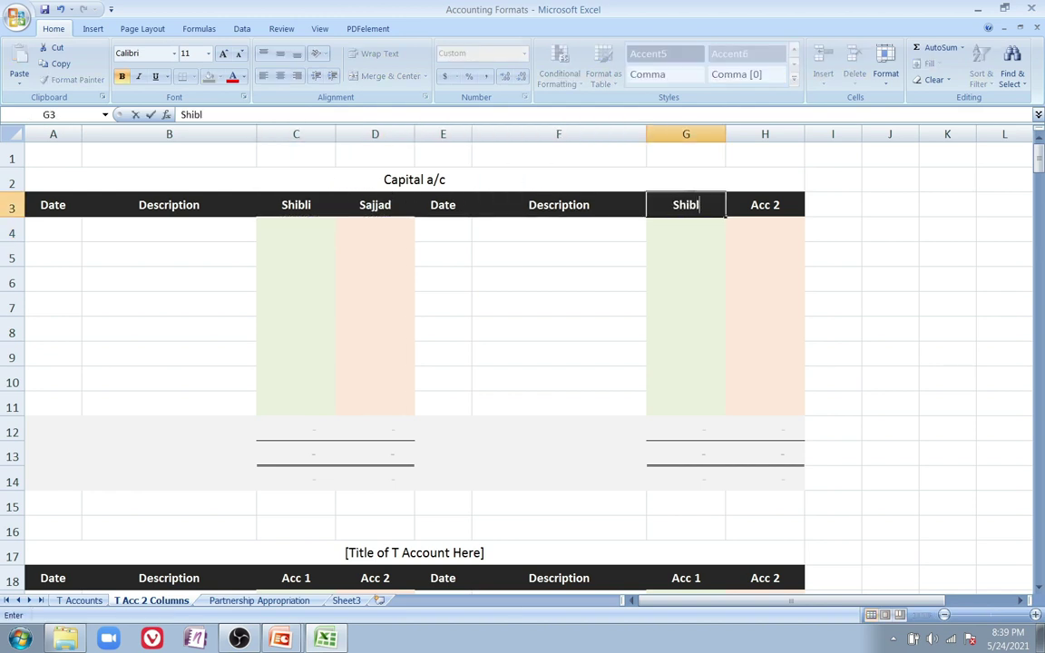
text(i)
key(Right)
text(Sa)
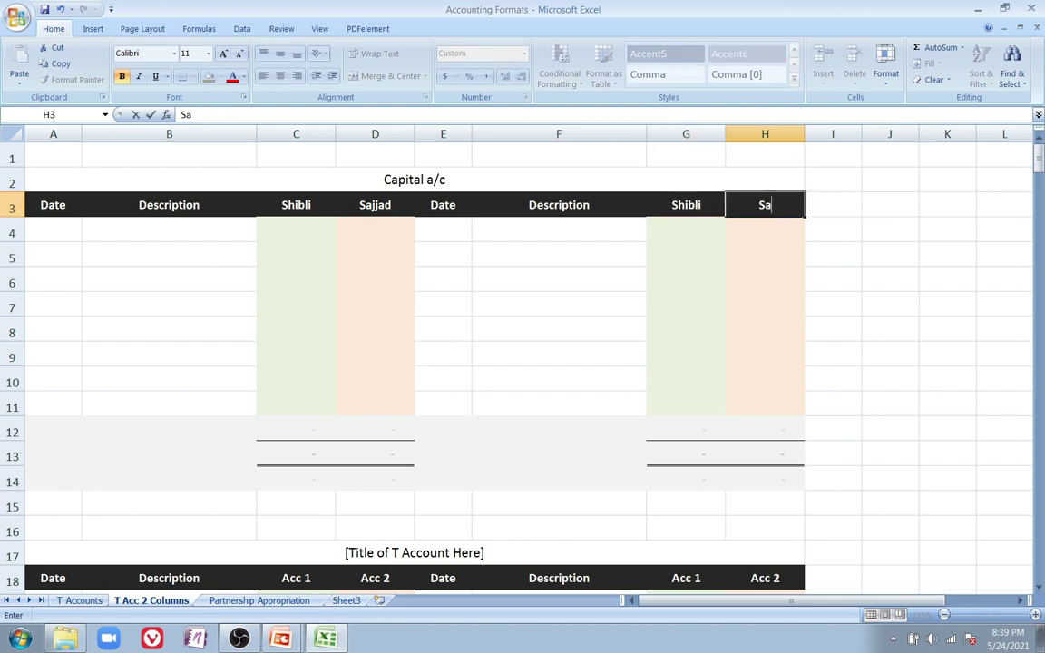
text(jjad)
key(Return)
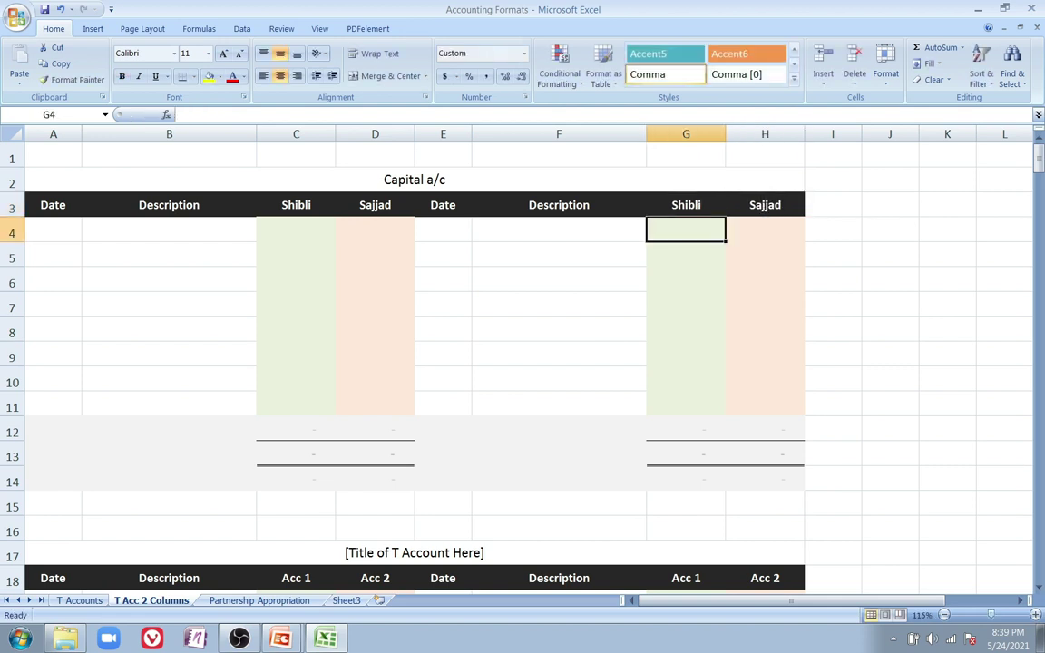
drag(296, 233, 296, 407)
drag(686, 233, 686, 406)
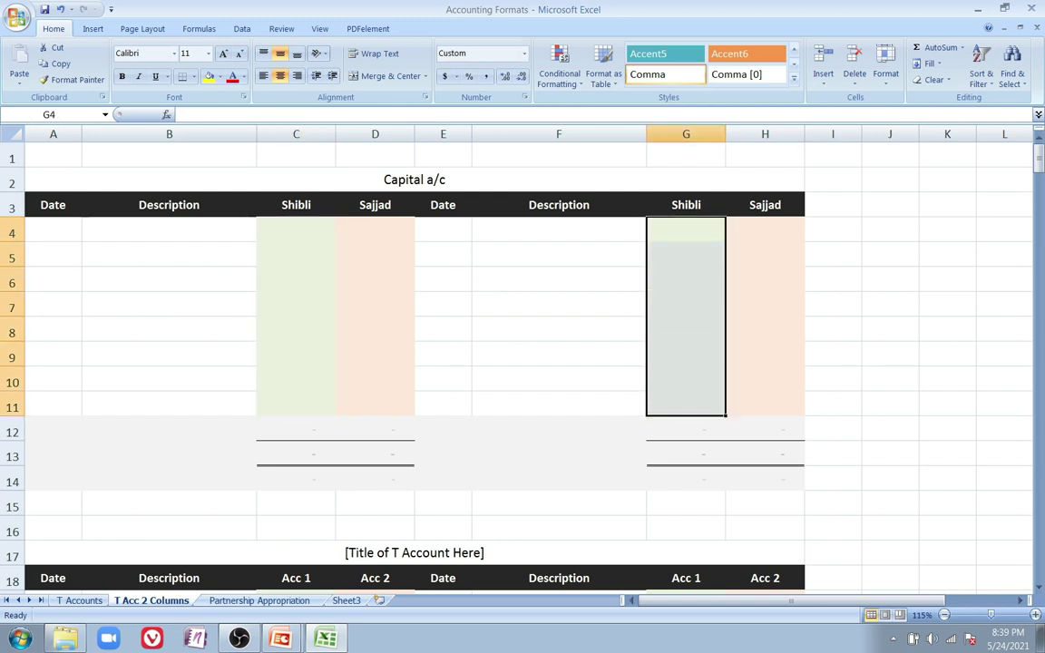
drag(375, 232, 374, 406)
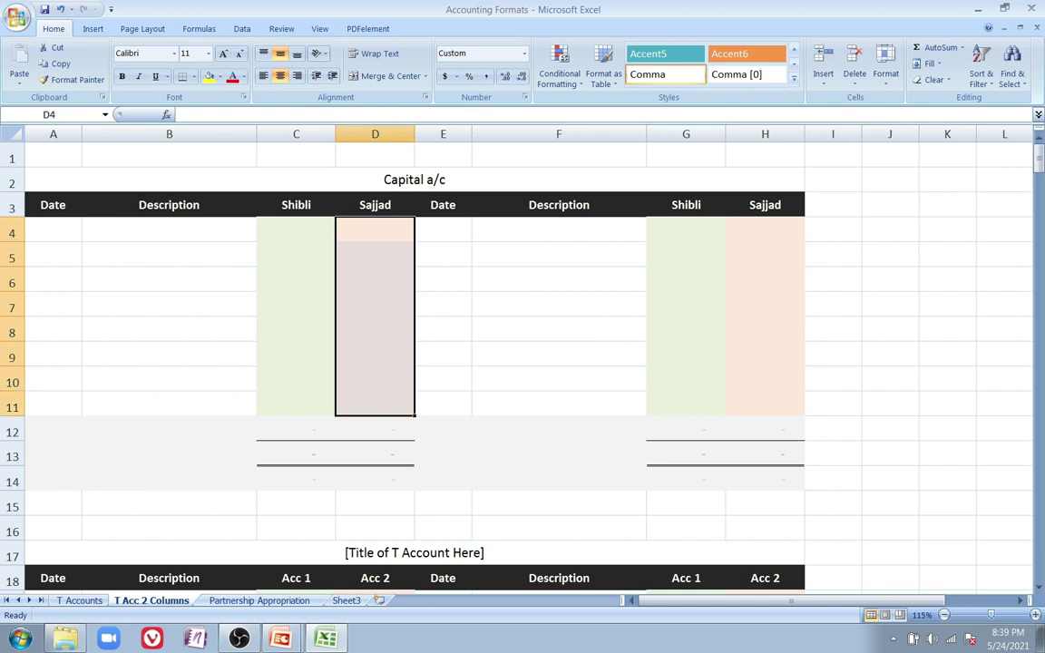
drag(765, 232, 764, 406)
click(374, 230)
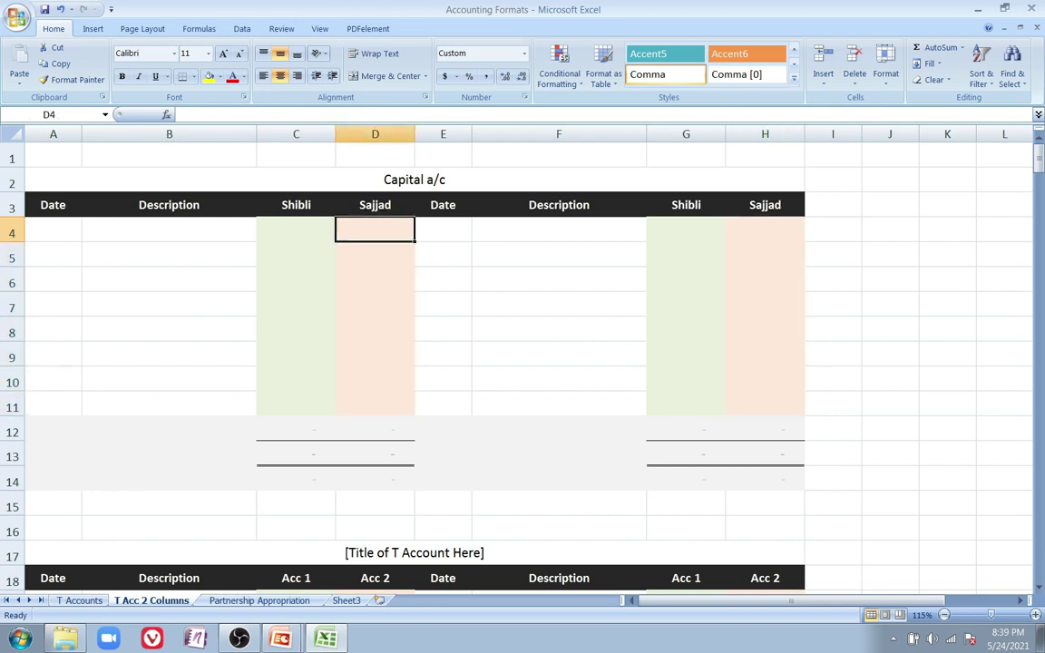
click(295, 230)
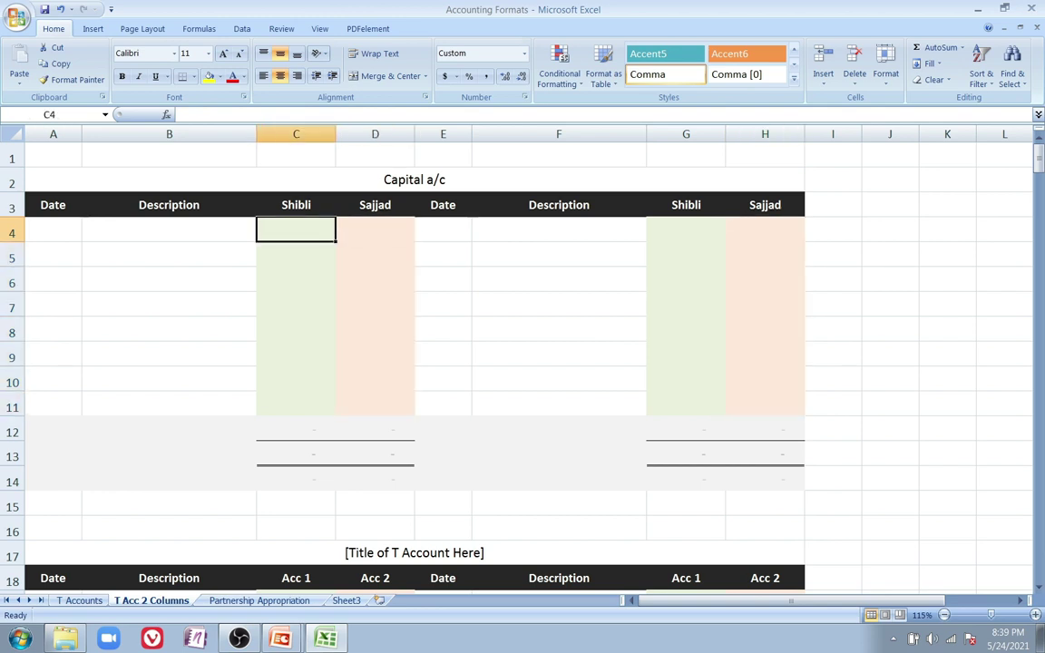
Switch to the PowerPoint slide show and highlight the first partner's name in item 1 of the example
click(414, 180)
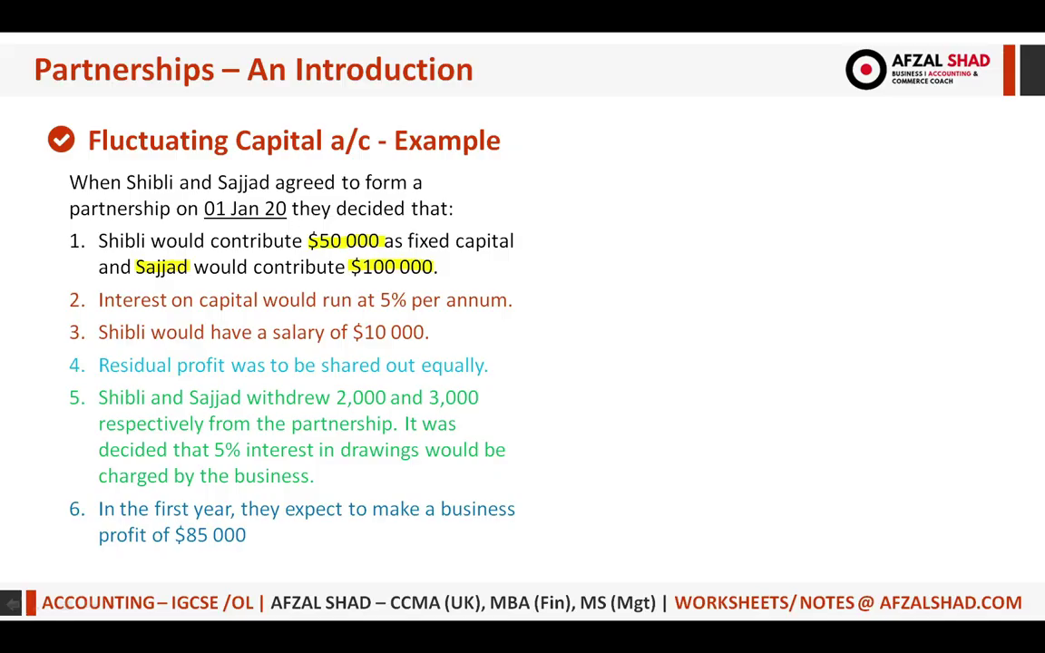
drag(96, 242, 146, 241)
Switch back to the Excel workbook and enter 50000 as the first partner's credit-side capital in G4
key(alt+Tab)
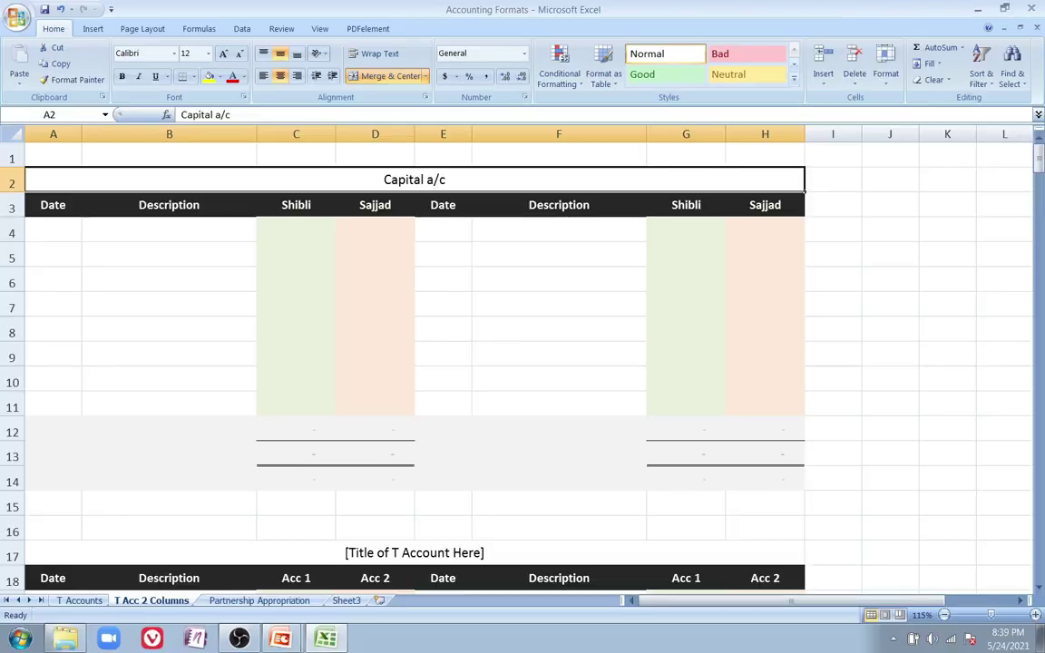
click(296, 230)
click(686, 231)
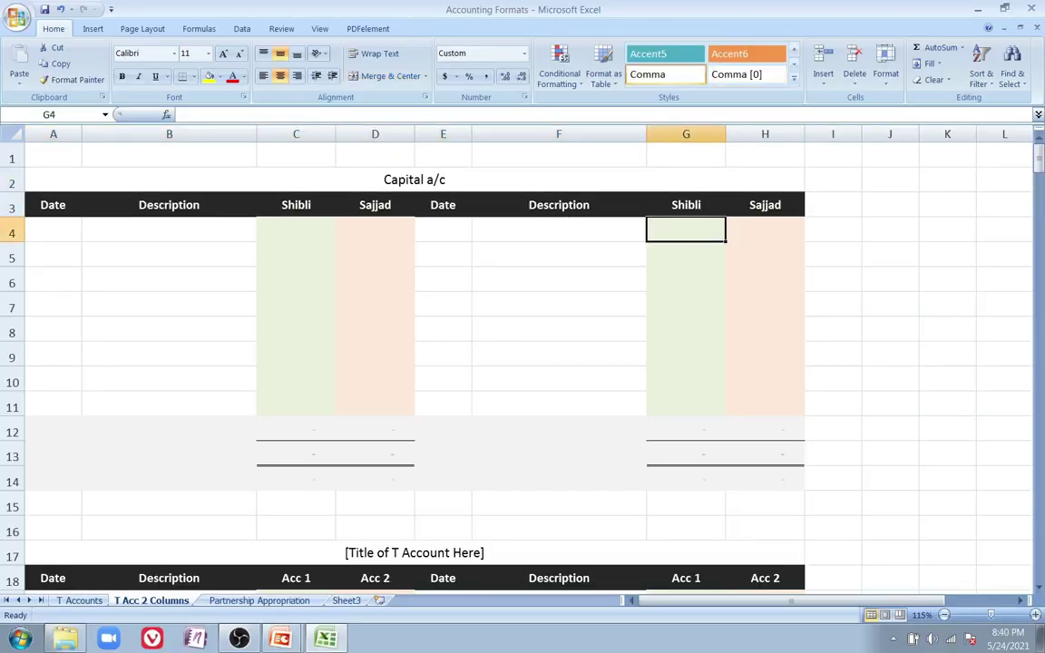
click(296, 230)
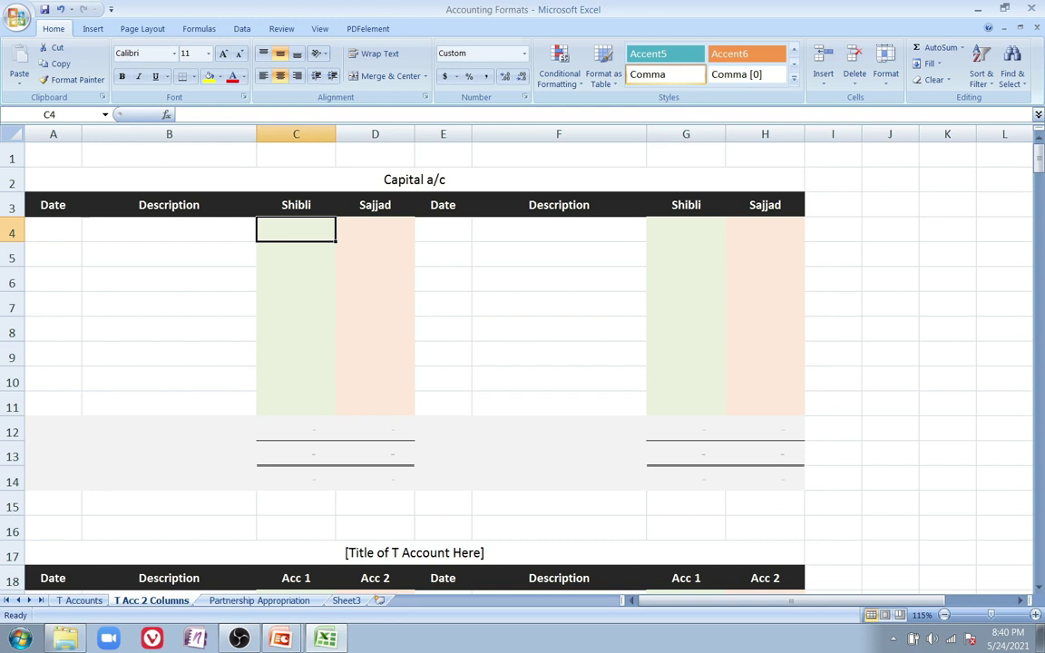
click(686, 230)
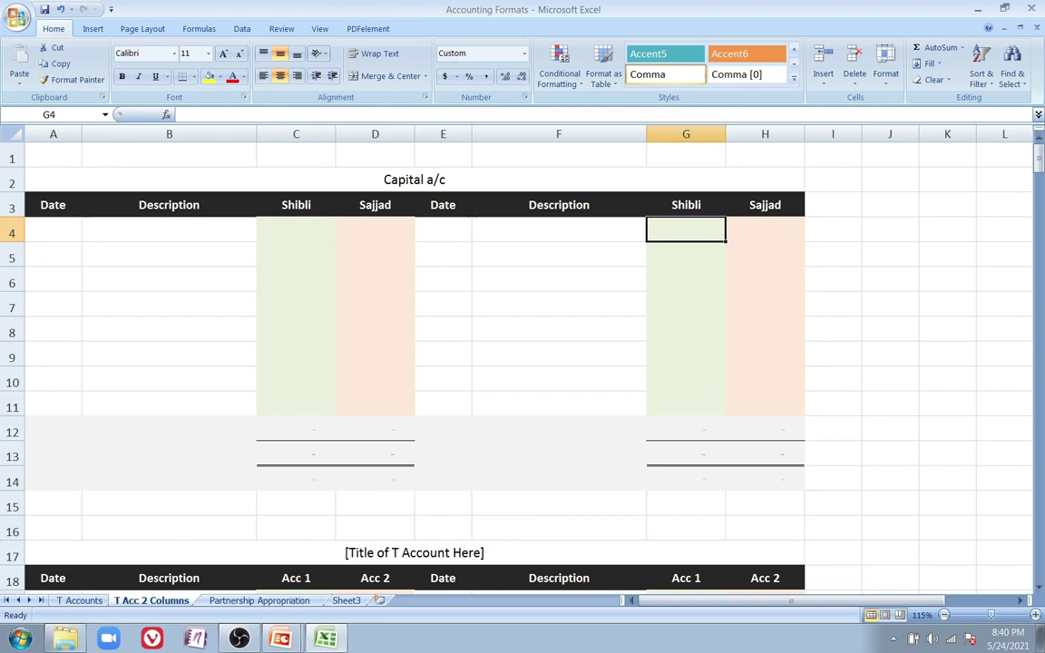
text(50000)
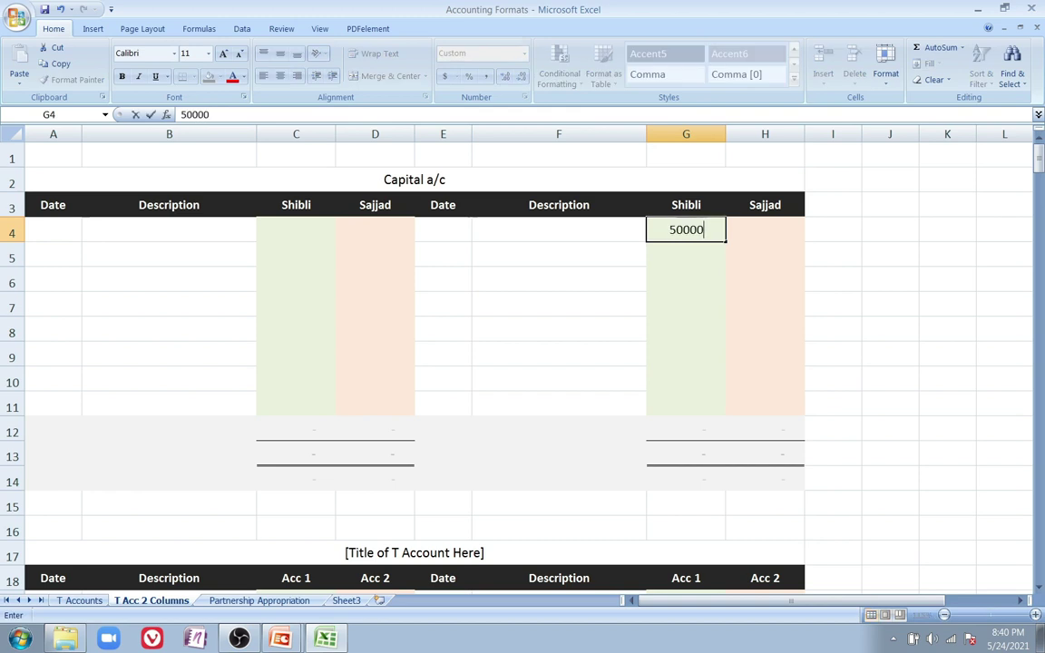
key(Return)
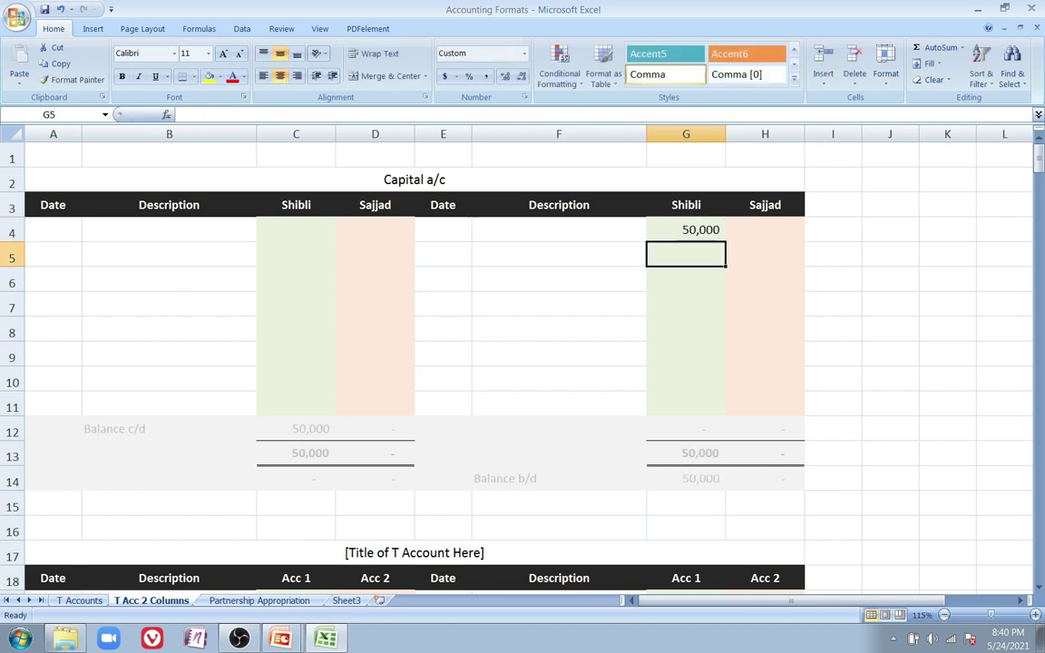
Enter 100,000 as the second partner's credit-side capital in H4
key(Up)
key(Right)
text(100)
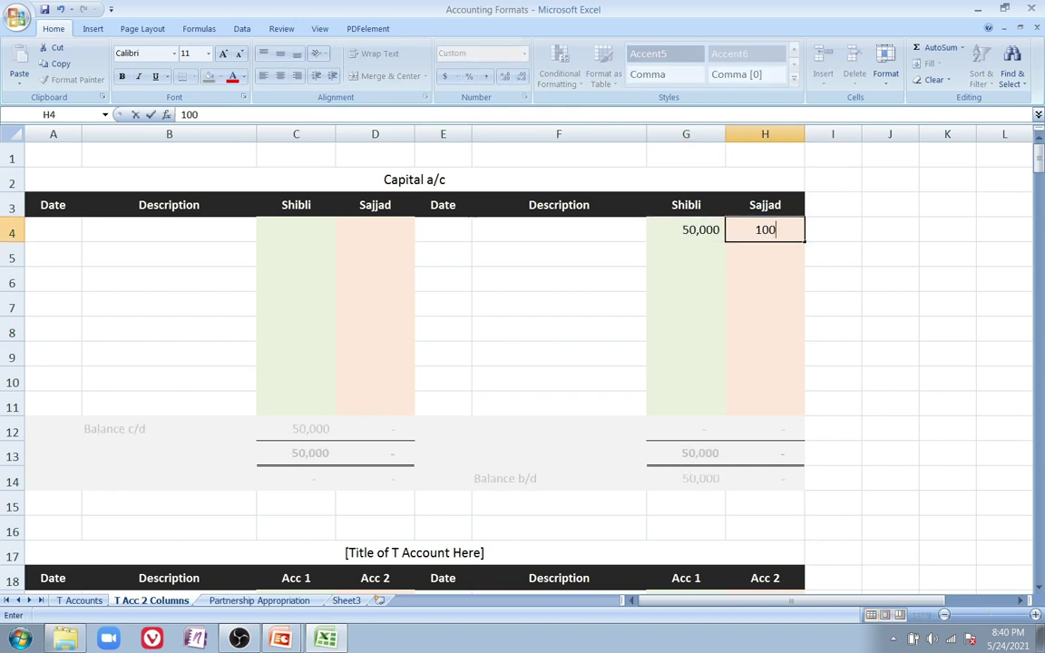
text(,000)
key(Return)
Describe the credit-side capital entry in F4 as "Balance b/d"
key(Up)
key(Left)
key(Left)
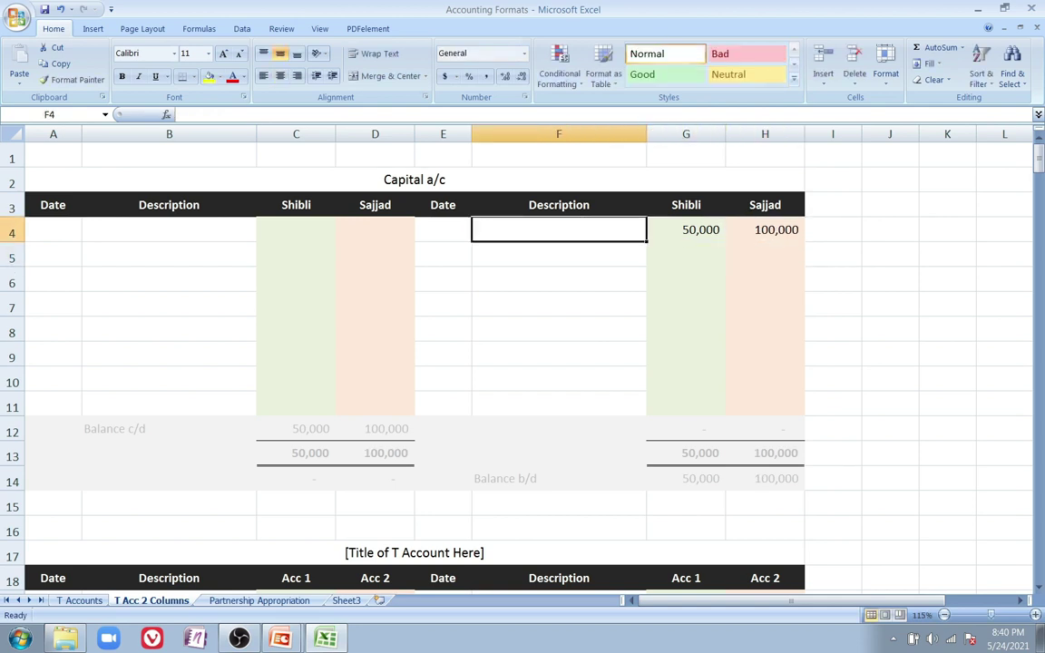
text(Balance b)
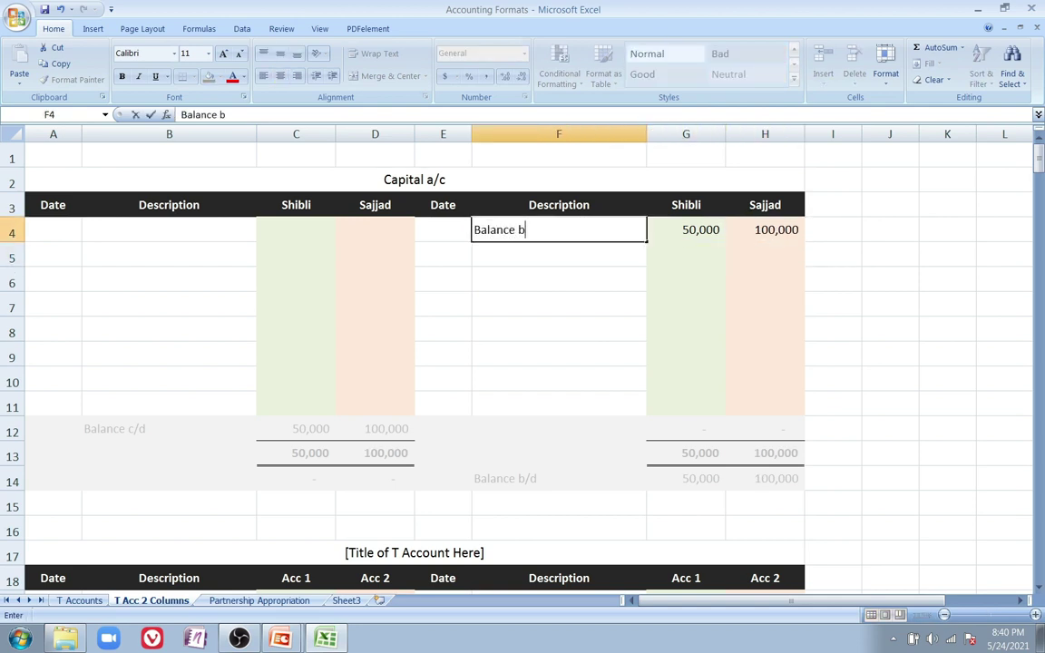
text(/d)
key(Return)
key(Up)
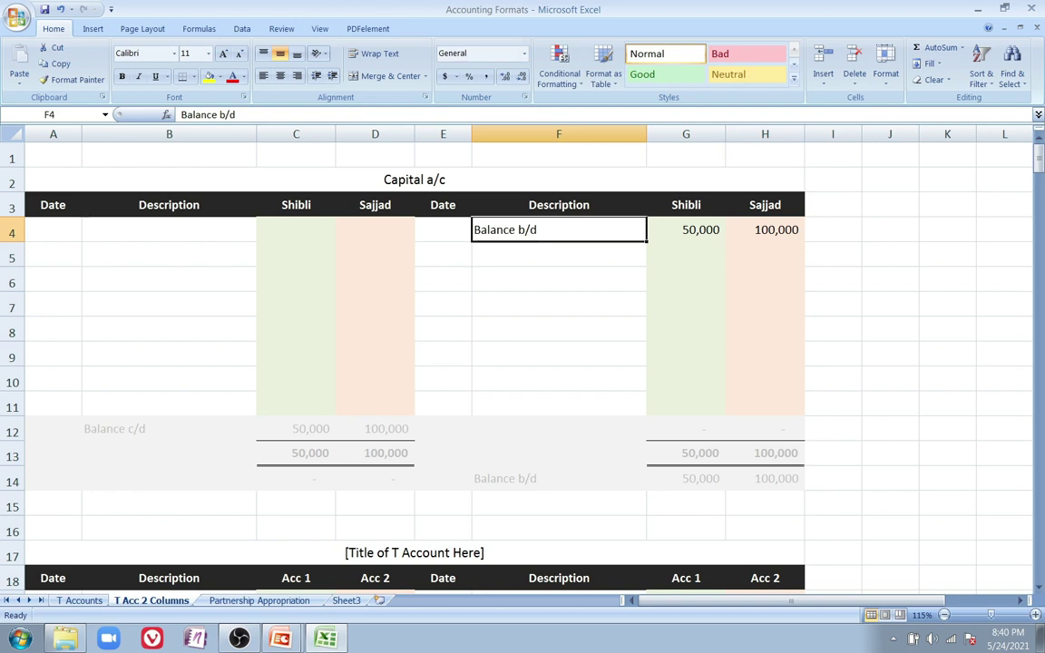
key(Left)
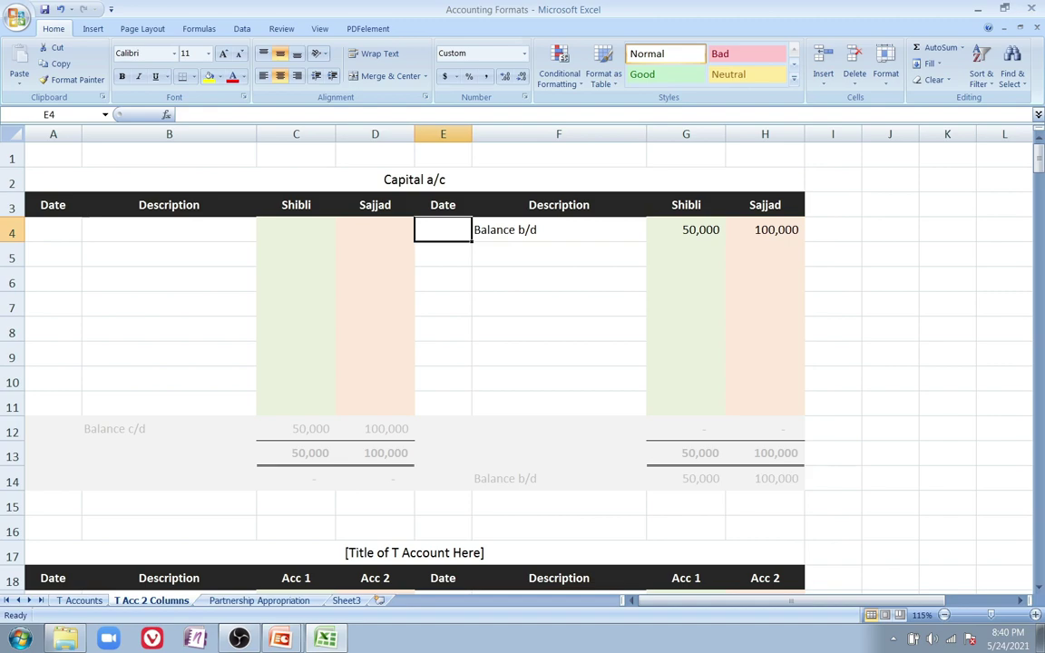
In the PowerPoint slide show, reveal the Profit & Loss Appropriation a/c and highlight "run at 5% per annum", "Less Interest on Capital" and 2,500
click(559, 258)
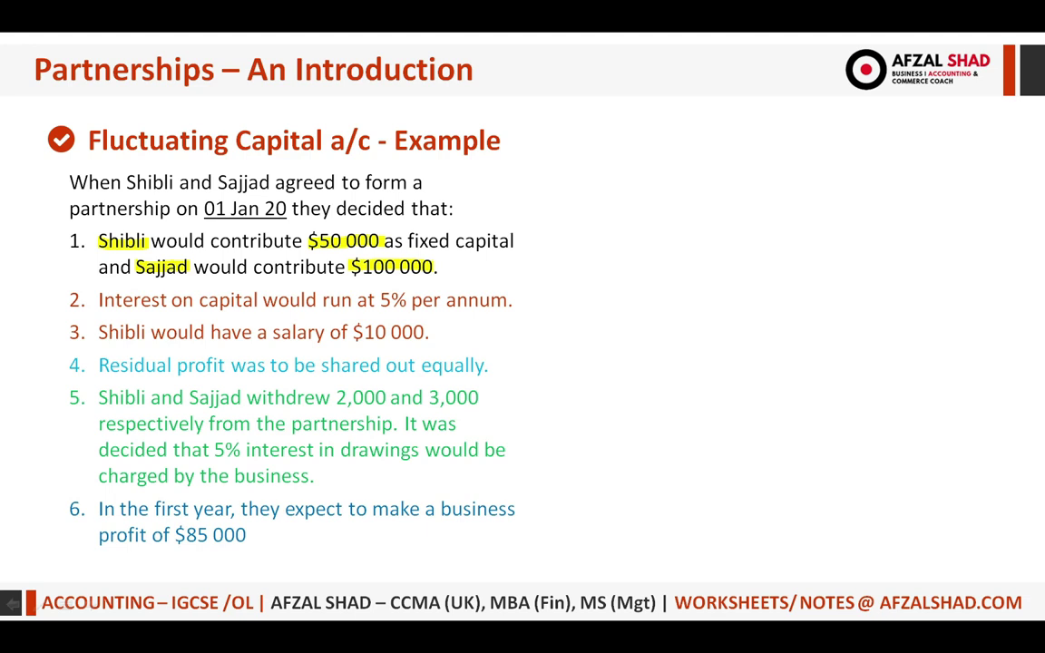
key(Right)
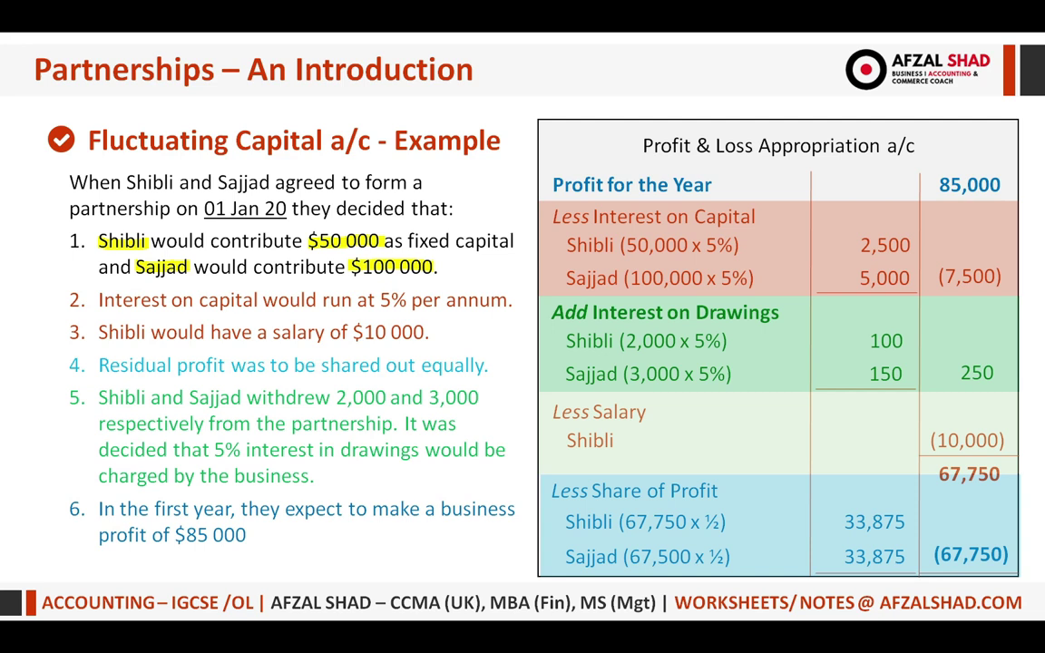
drag(323, 304, 498, 300)
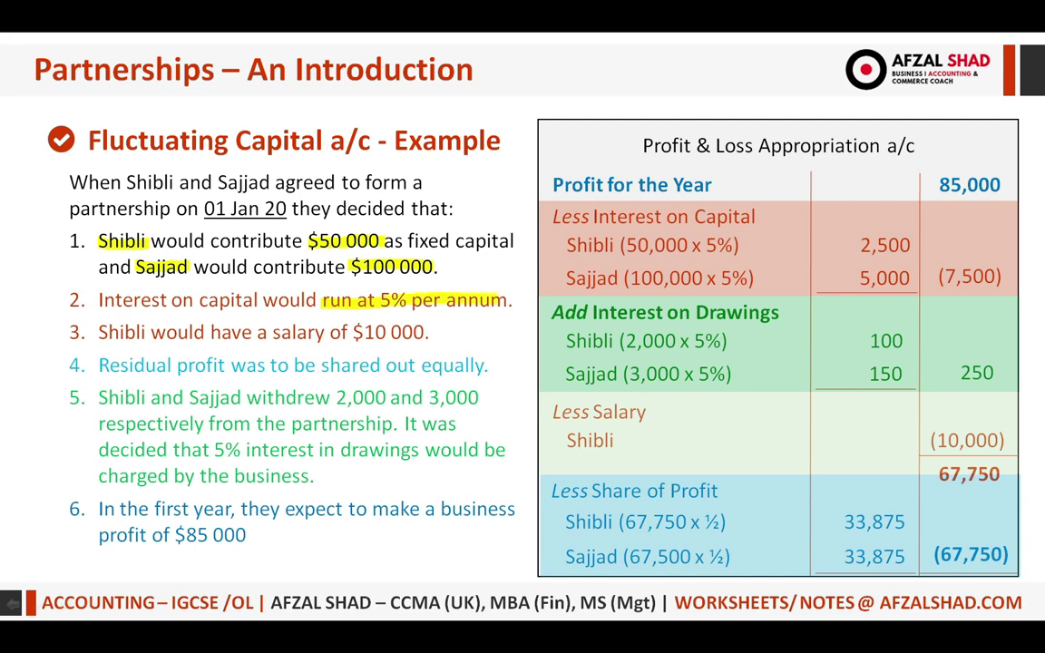
drag(554, 217, 755, 217)
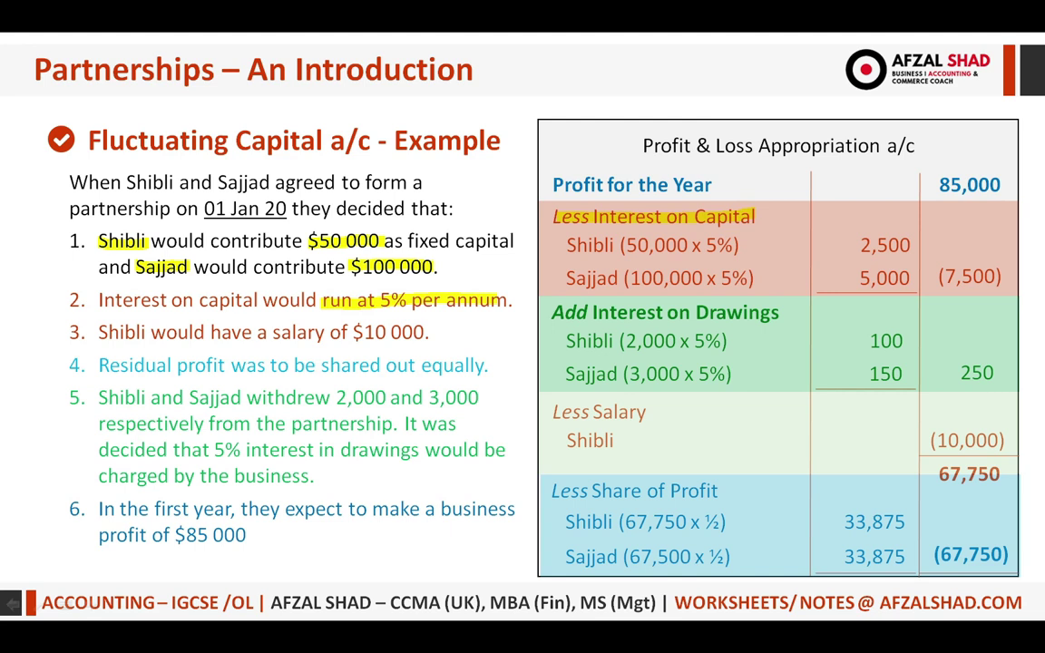
drag(846, 245, 910, 245)
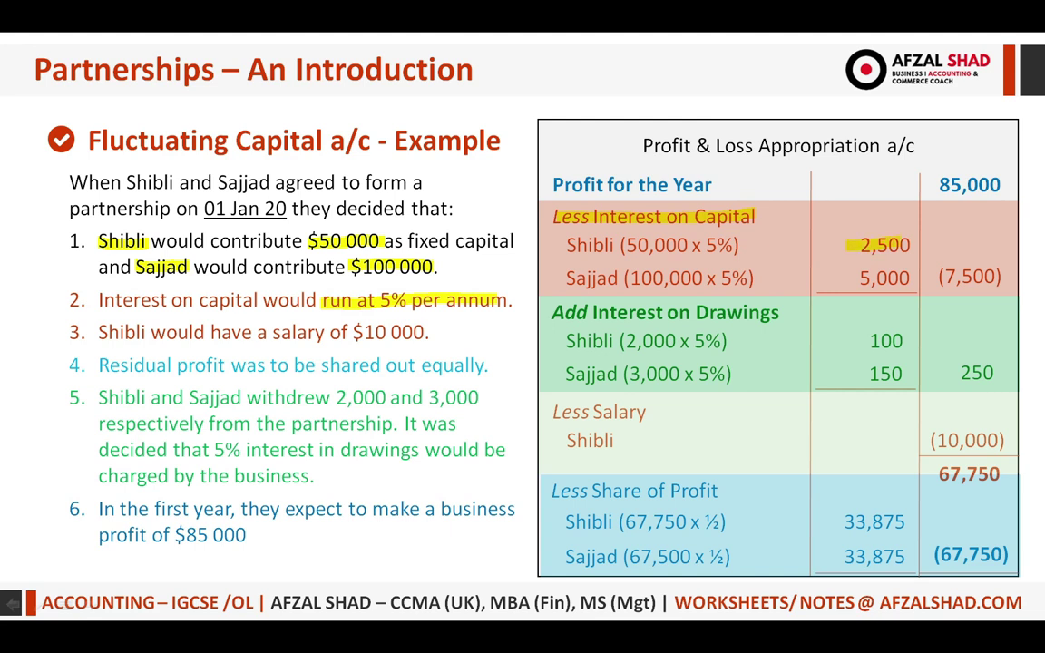
Switch back to the Excel workbook and enter the description "Interest on Capital" in F5
key(alt+Tab)
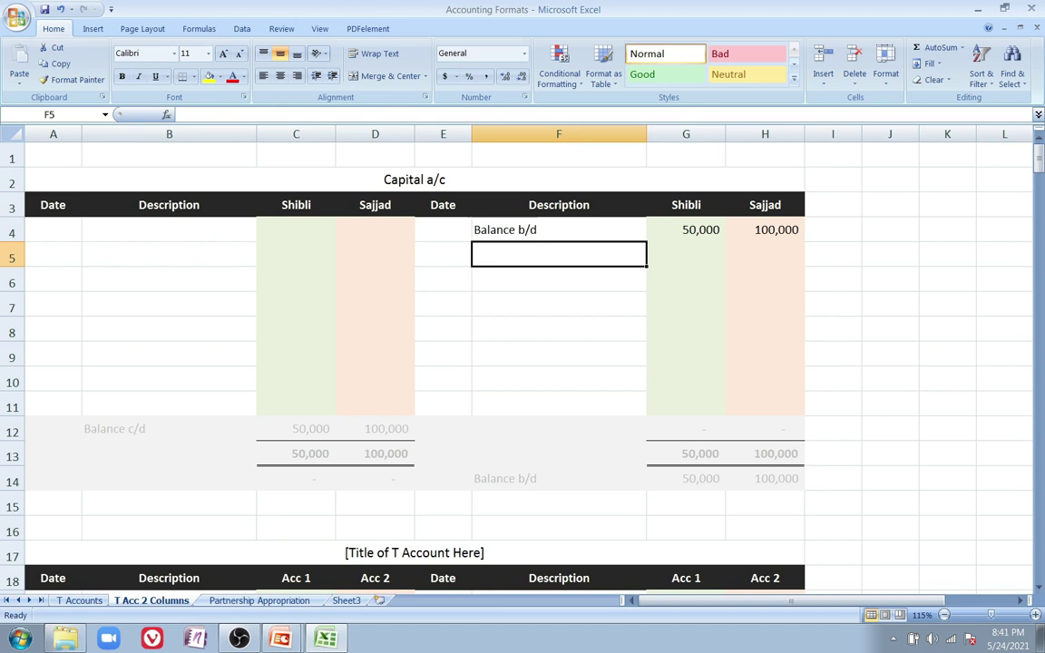
text(Inter)
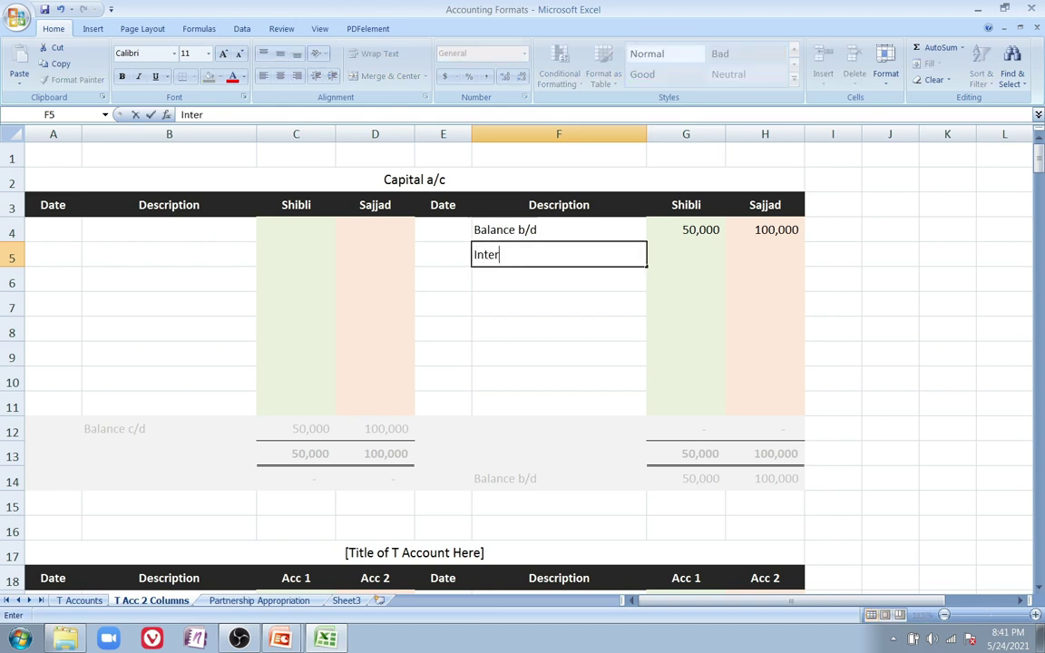
text(est on Capital)
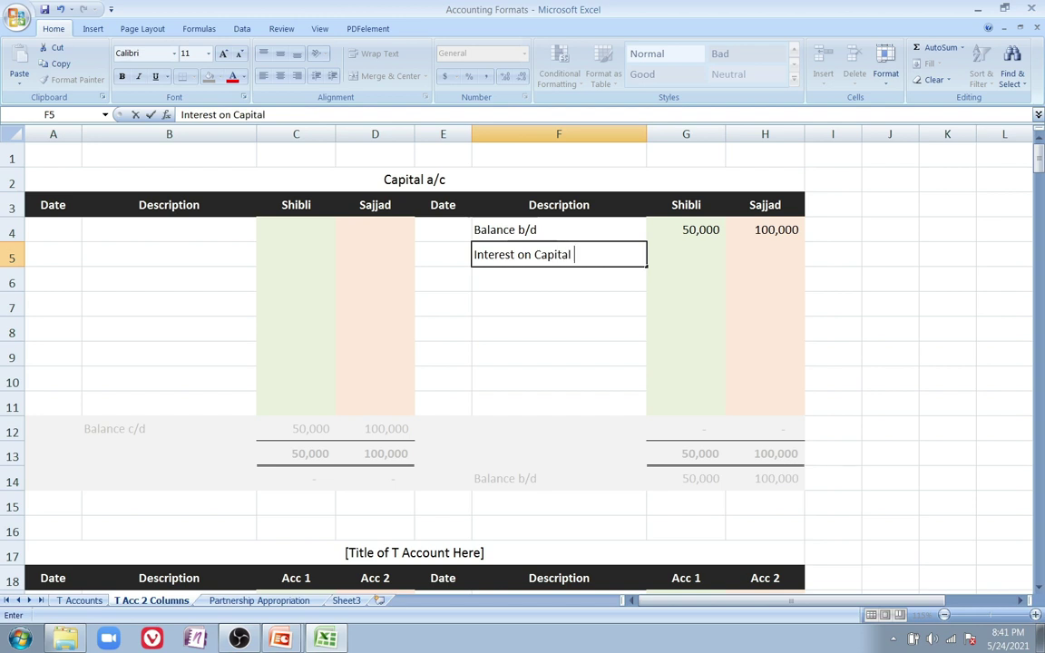
key(Return)
key(Up)
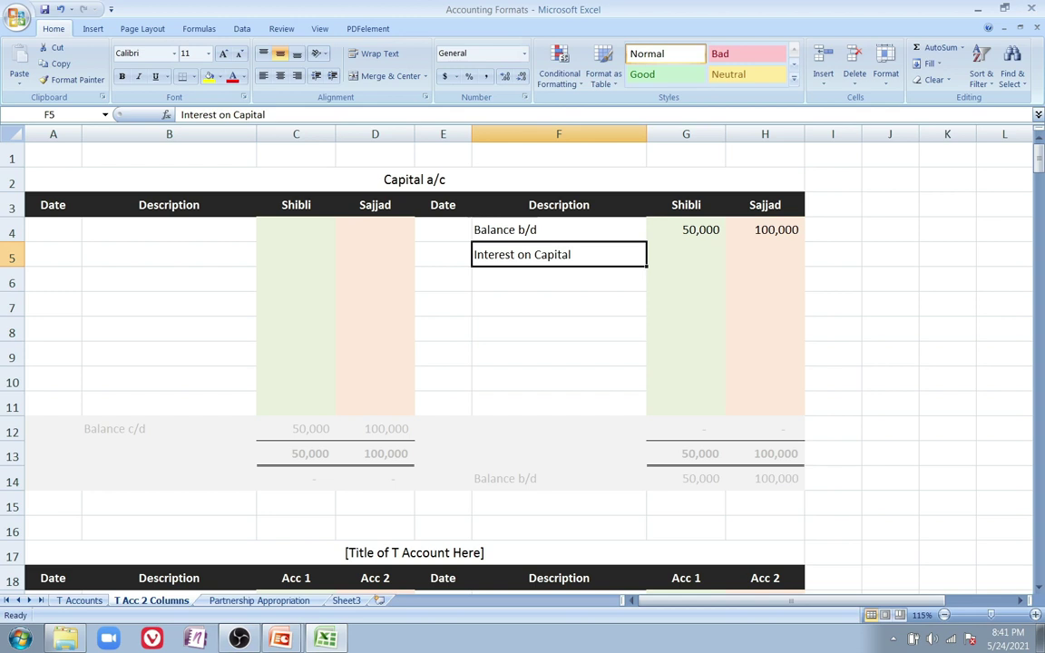
Enter 2500 as the first partner's interest on capital in G5
key(Right)
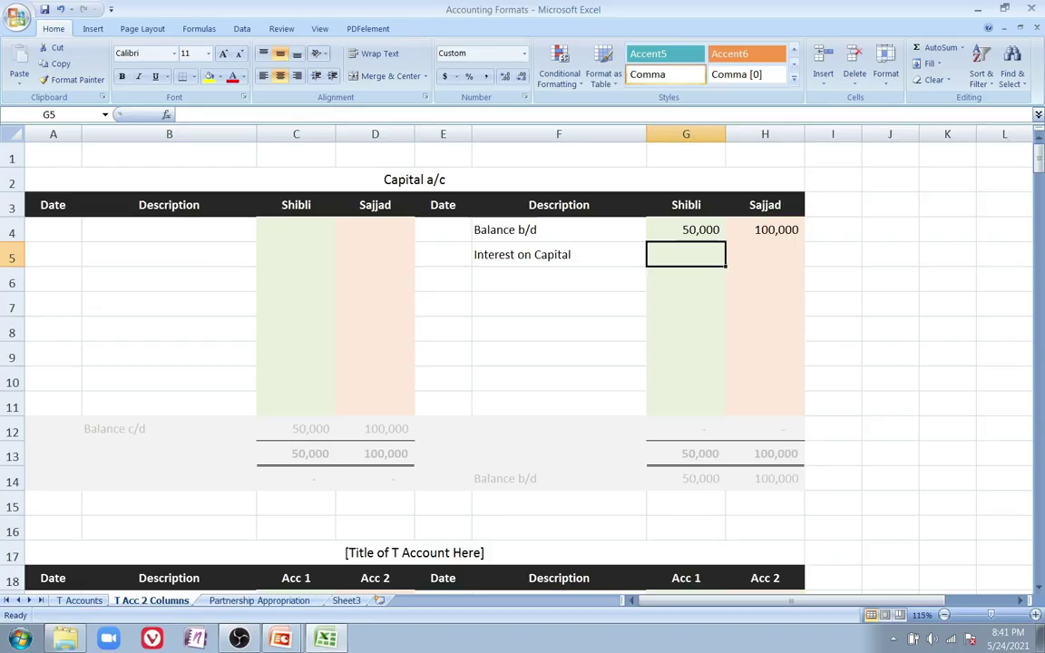
text(2500)
key(Tab)
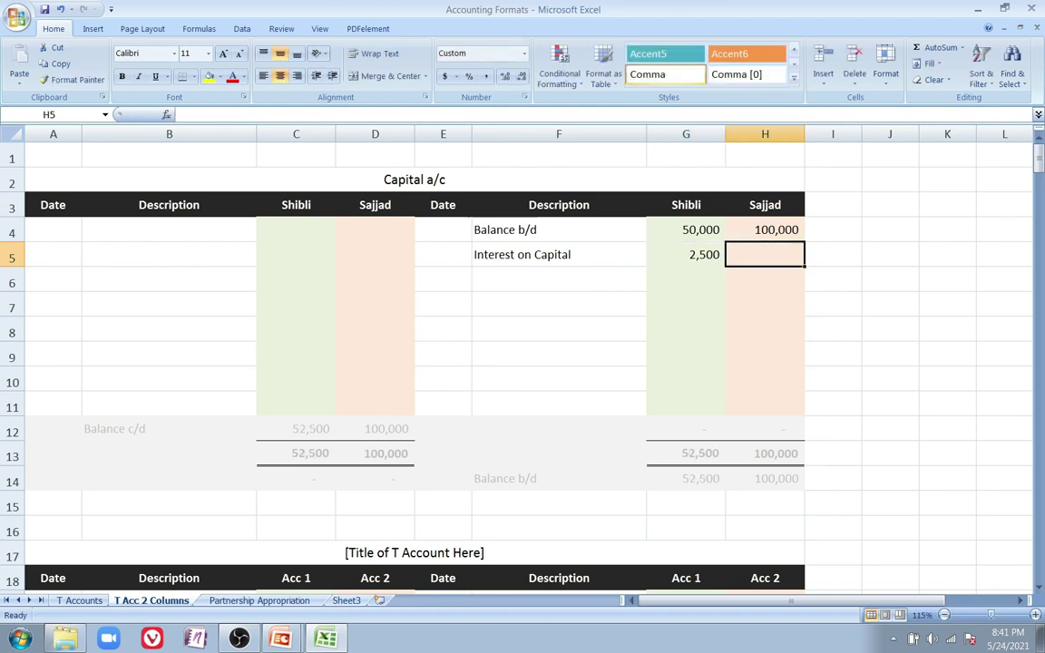
Switch to the PowerPoint slide show and highlight the second partner's 5,000 interest on capital
key(alt+Tab)
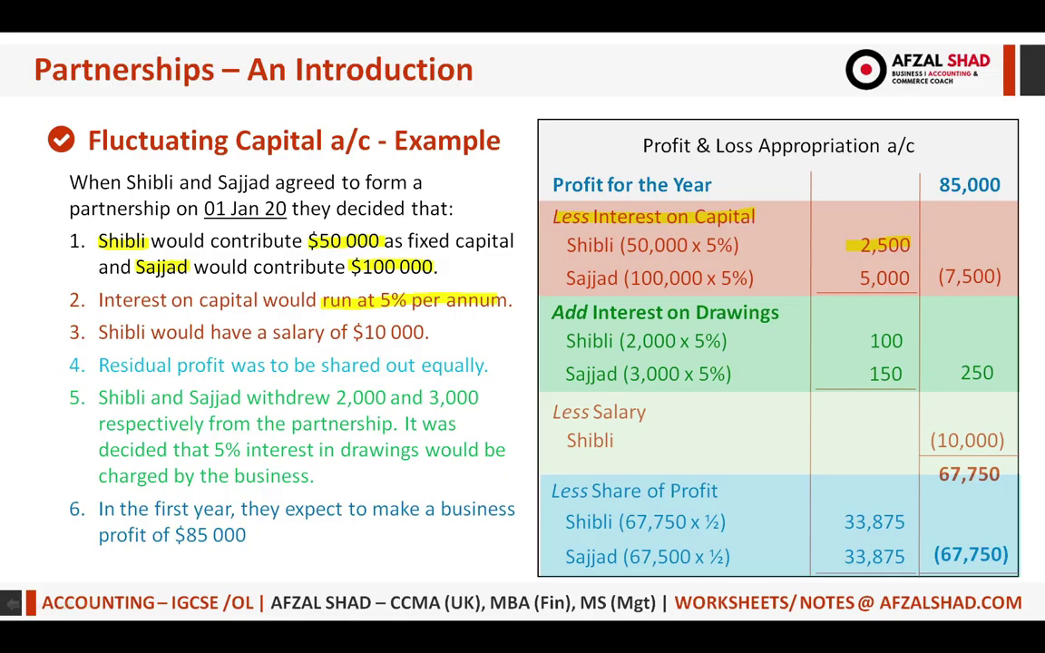
drag(859, 278, 903, 278)
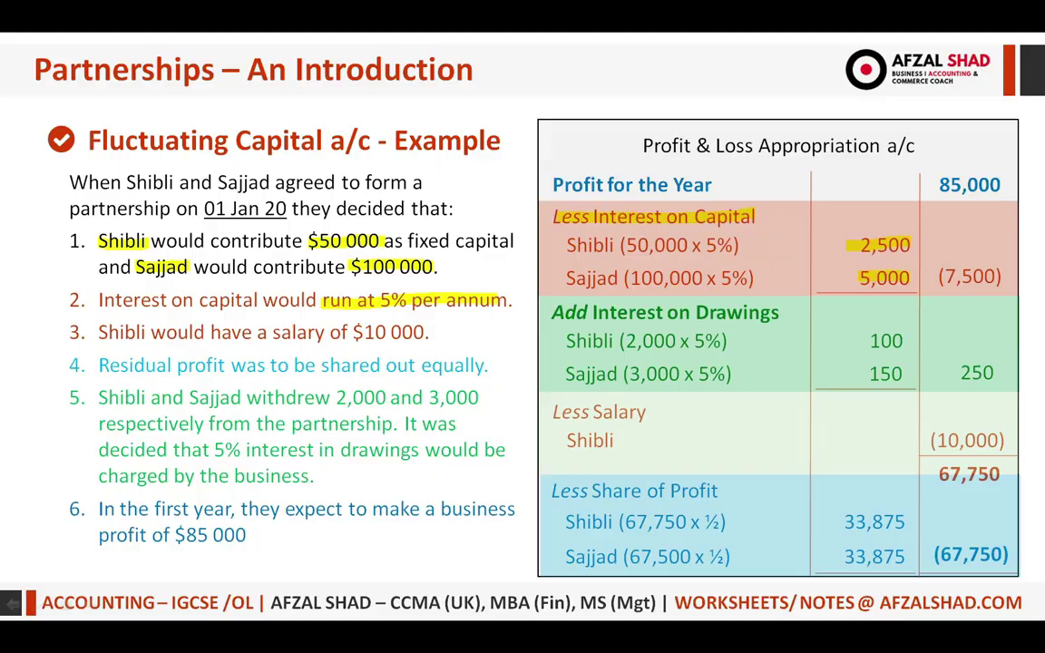
Switch to the Excel workbook and enter 5000 as the second partner's interest on capital in H5
key(alt+Tab)
text(5000)
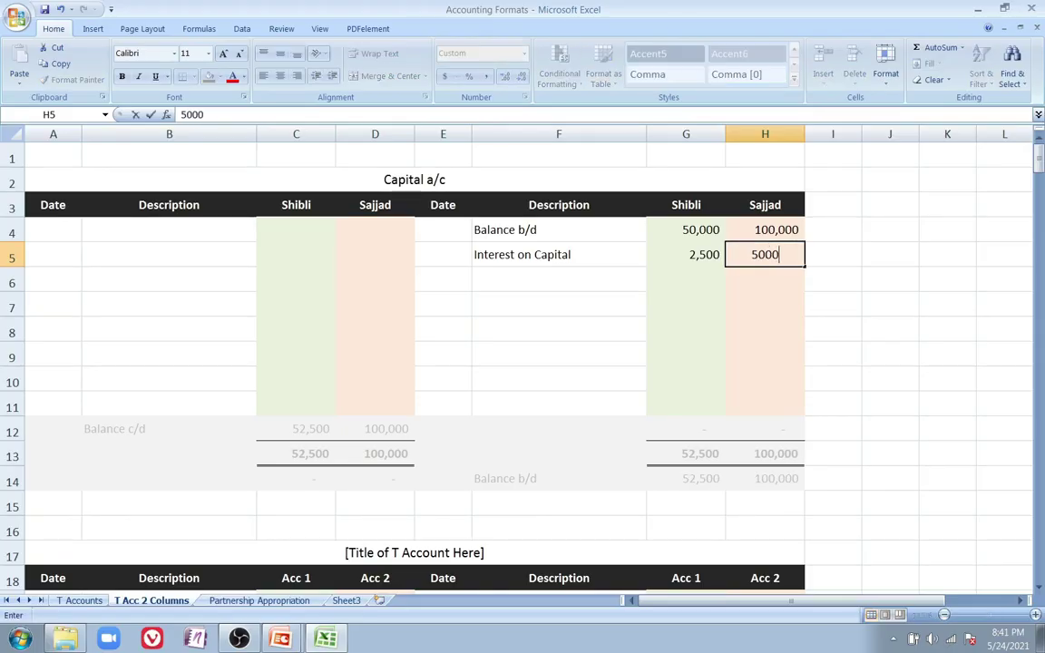
key(Return)
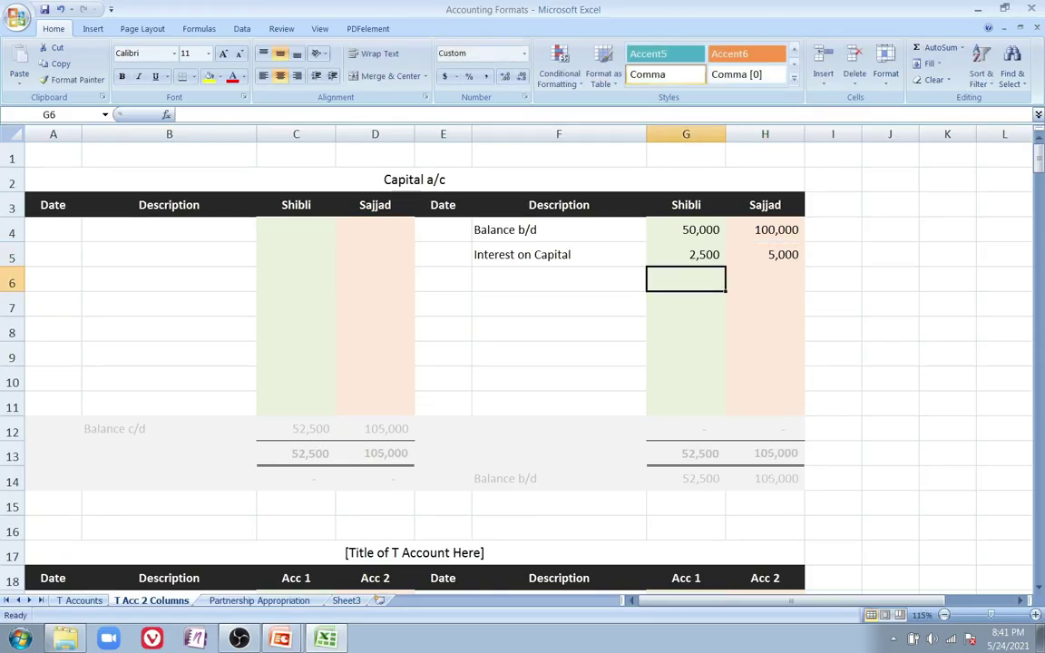
Switch to the PowerPoint slide show and highlight the line about the first partner's $10 000 salary
key(Left)
key(Up)
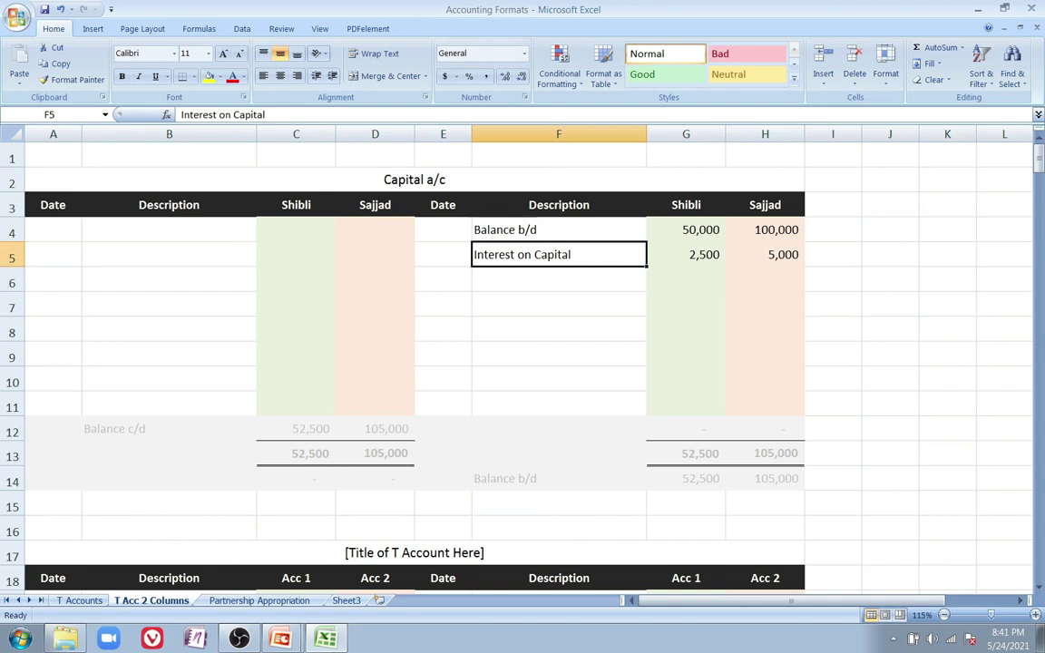
key(alt+Tab)
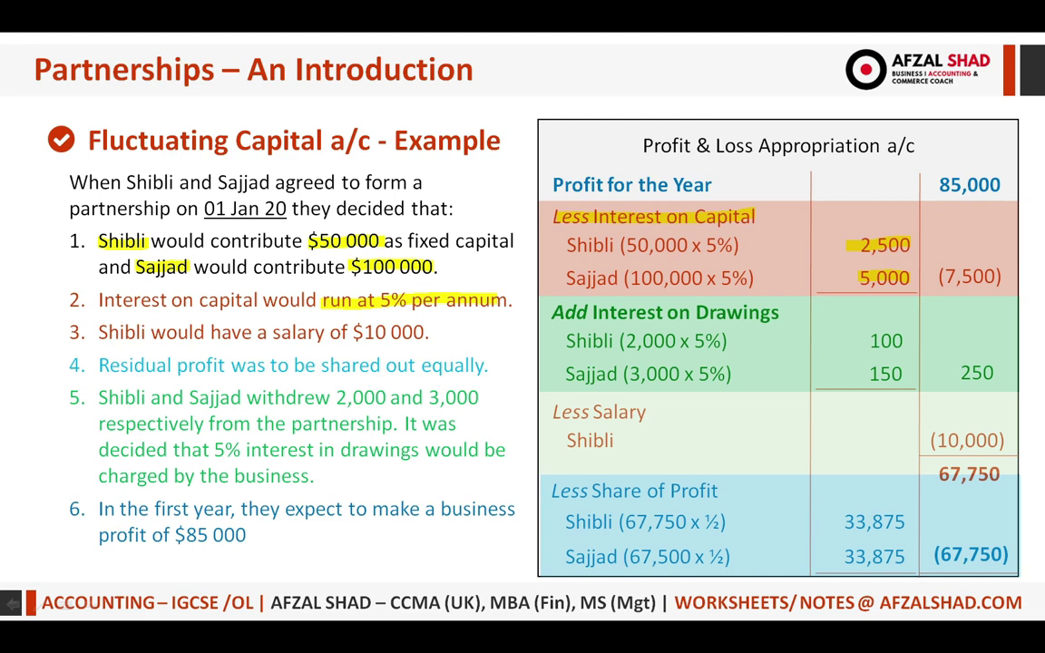
drag(98, 332, 428, 332)
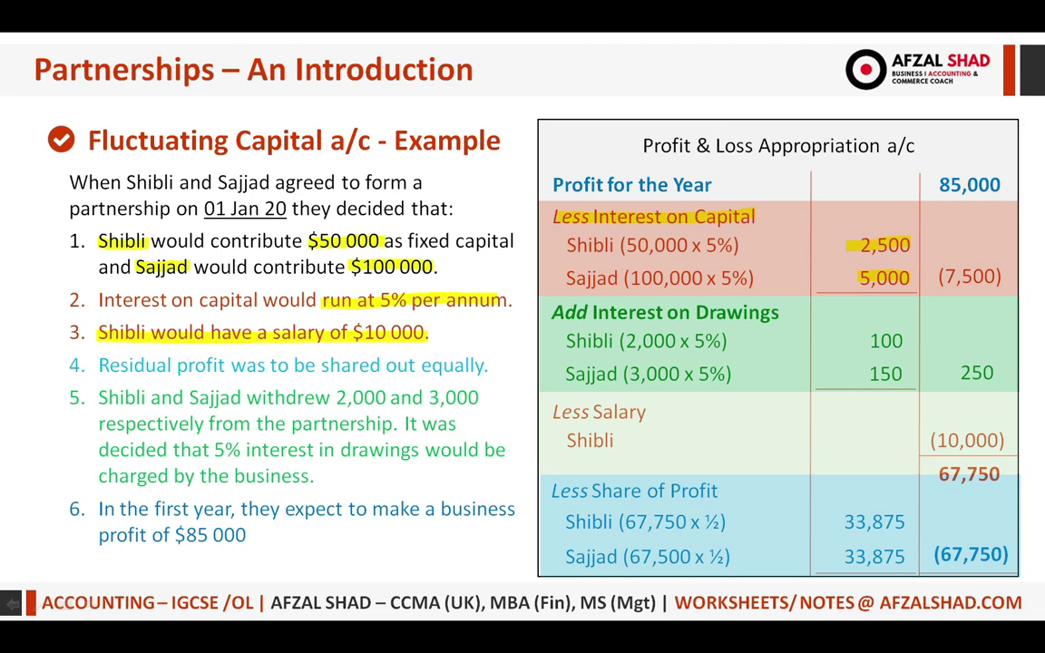
Switch back to the Excel workbook and enter "Salary" in F6 with 10000 for the first partner in G6
key(alt+Tab)
key(Down)
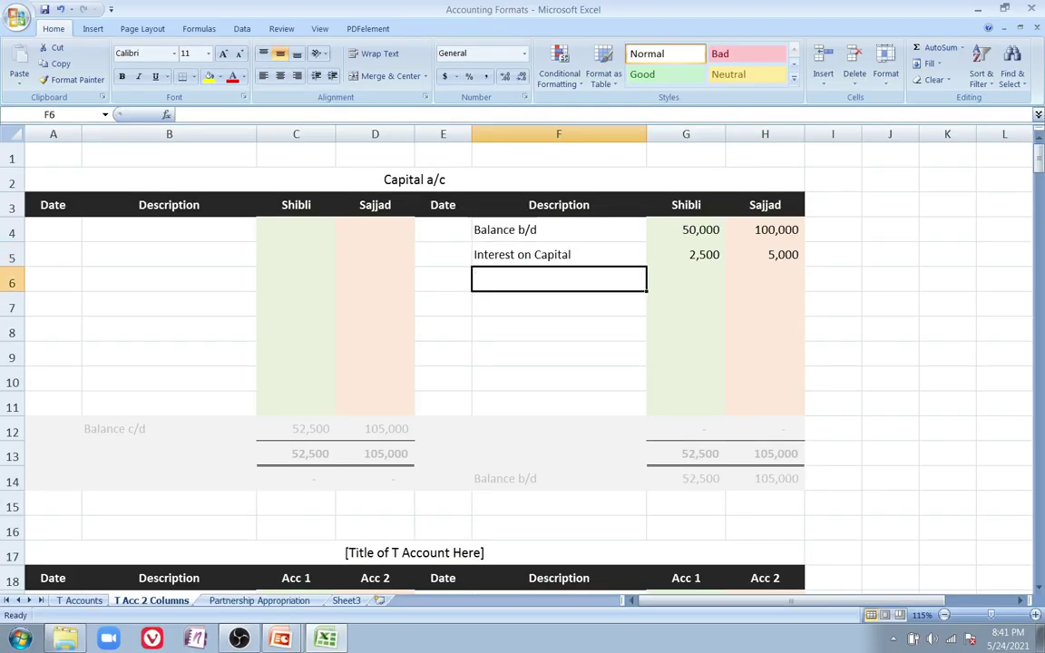
text(Salary)
key(Tab)
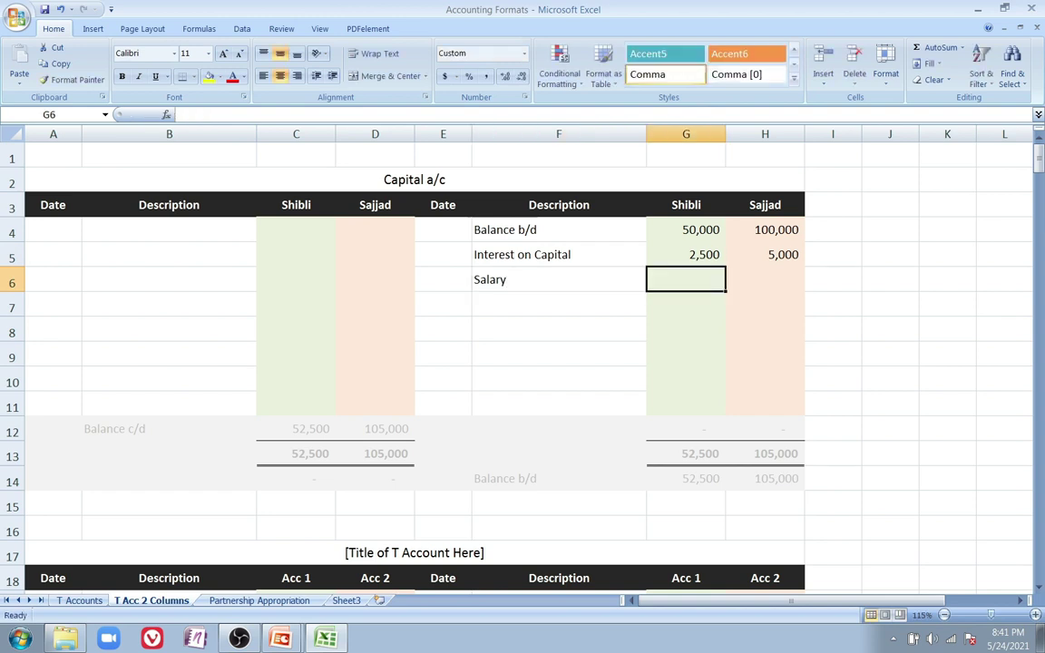
text(10000)
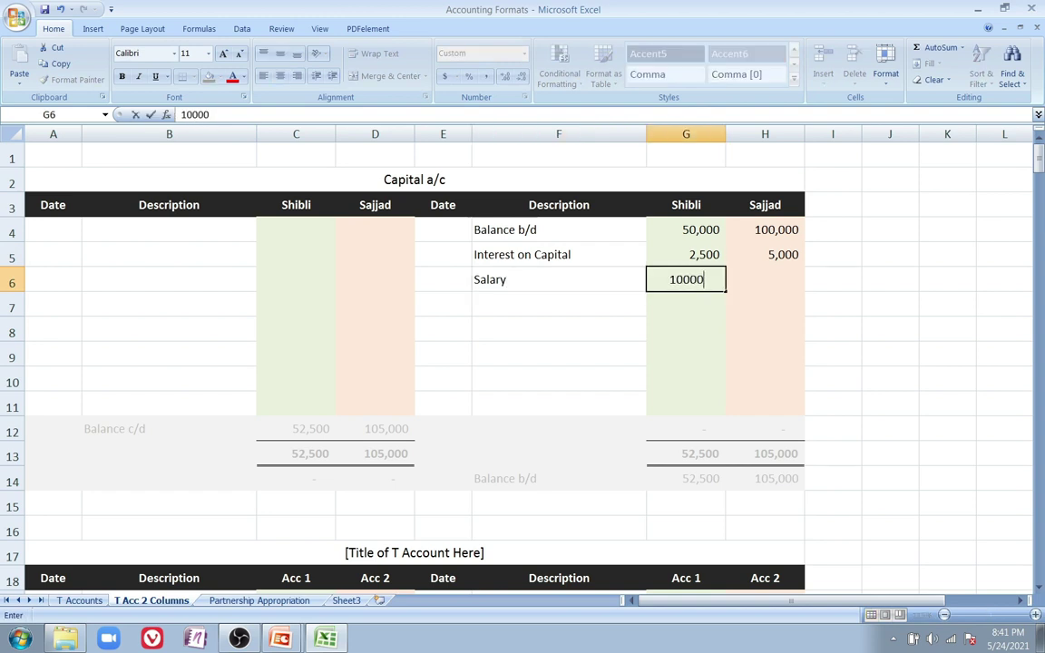
key(Return)
Enter 0 as the second partner's salary in H6
key(Up)
key(Right)
key(Right)
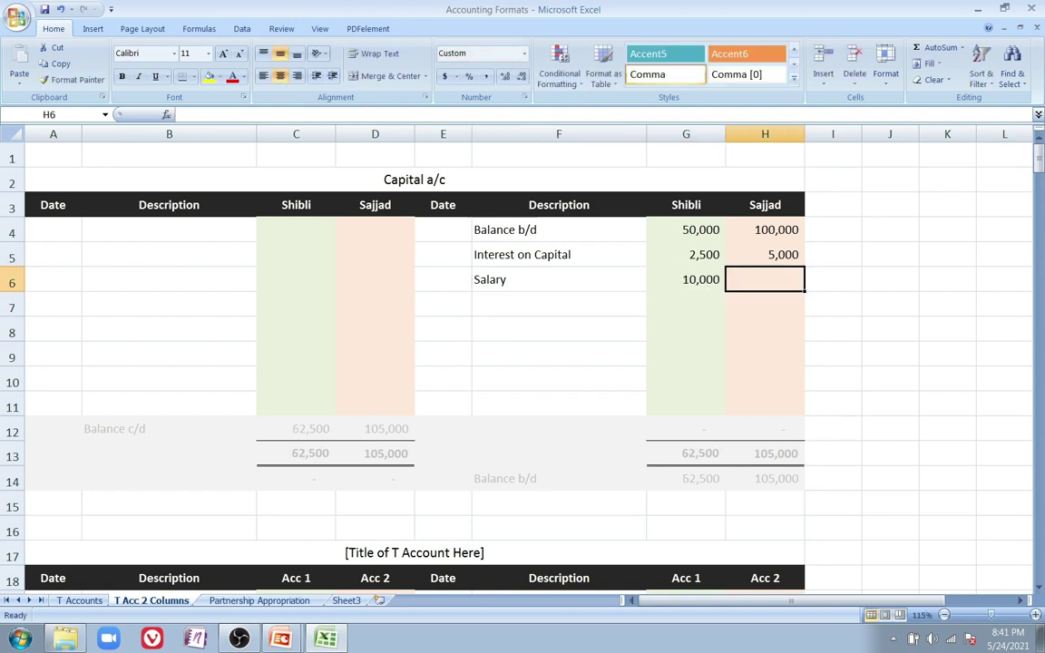
text(0)
key(Return)
key(Left)
key(Left)
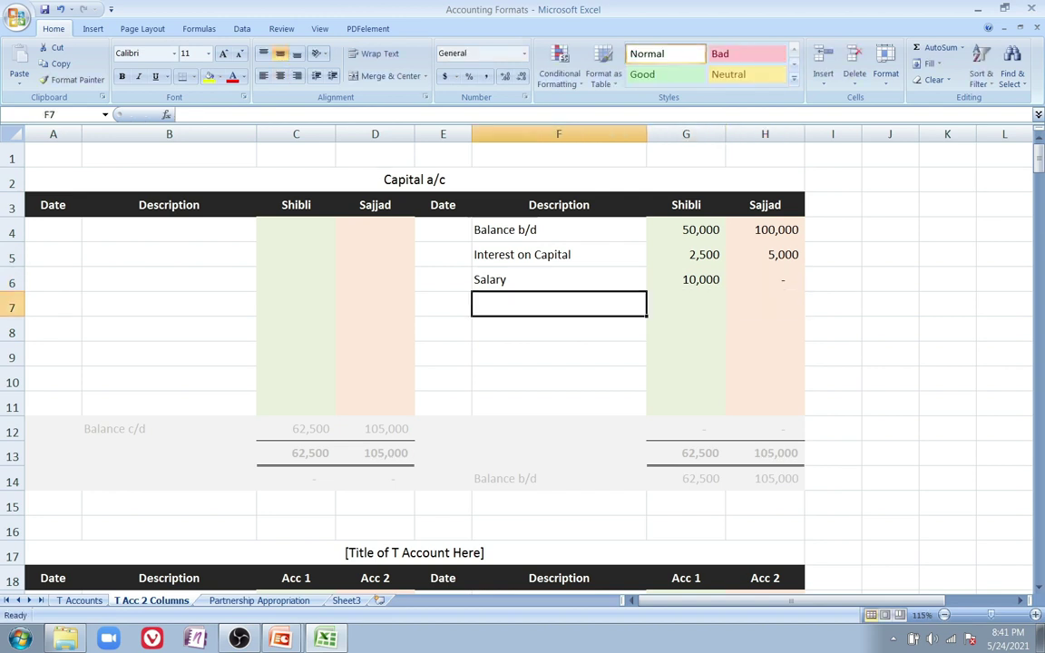
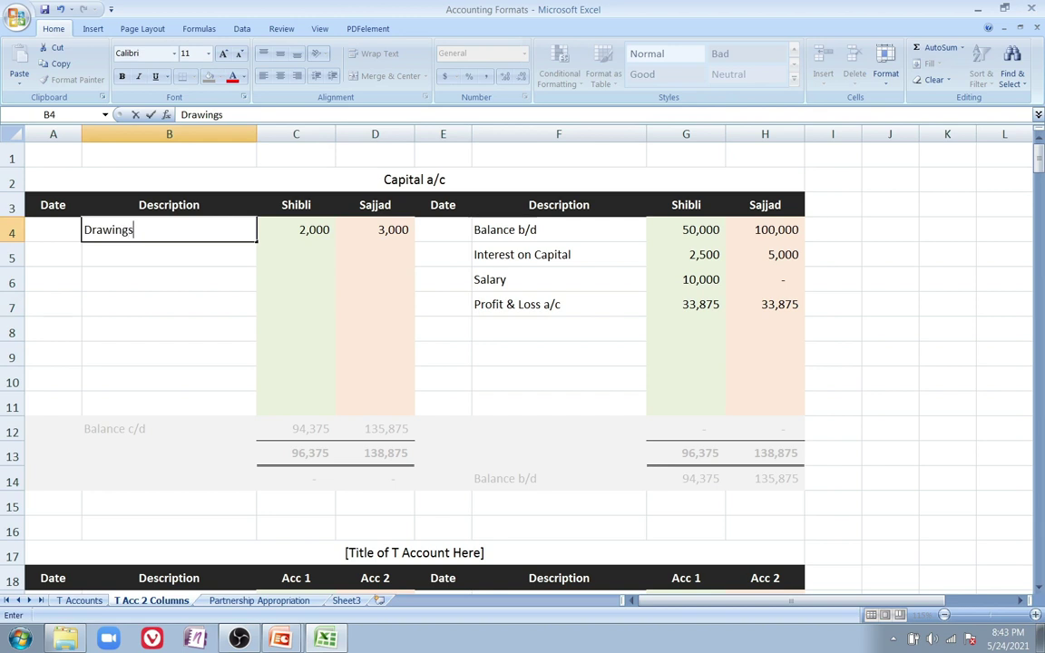
Enter the description "Drawings a/c" in B4
key(Return)
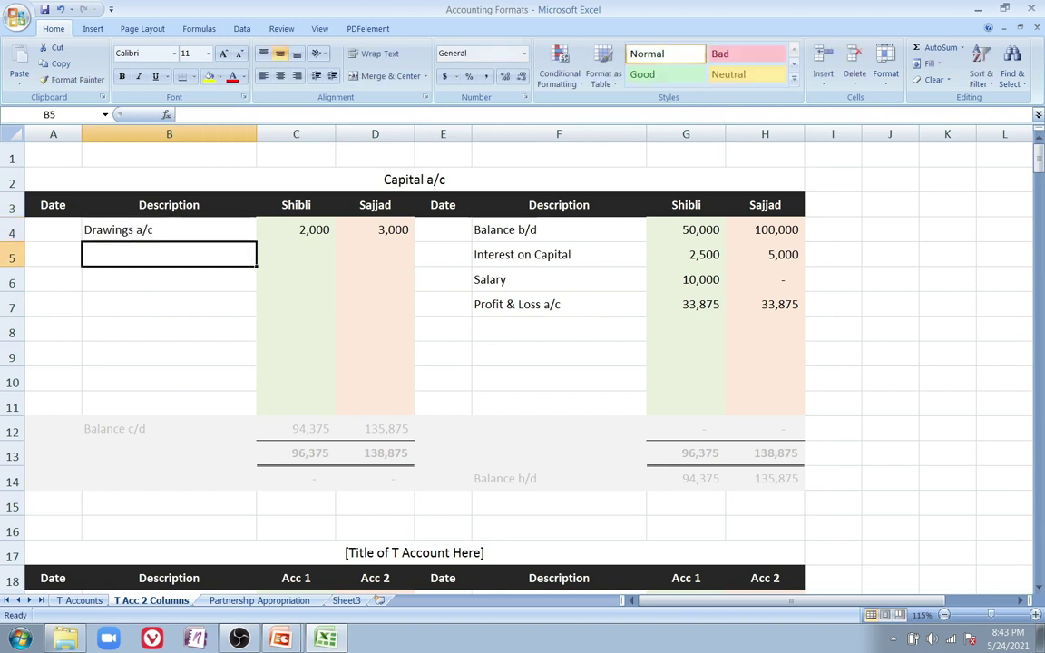
key(Up)
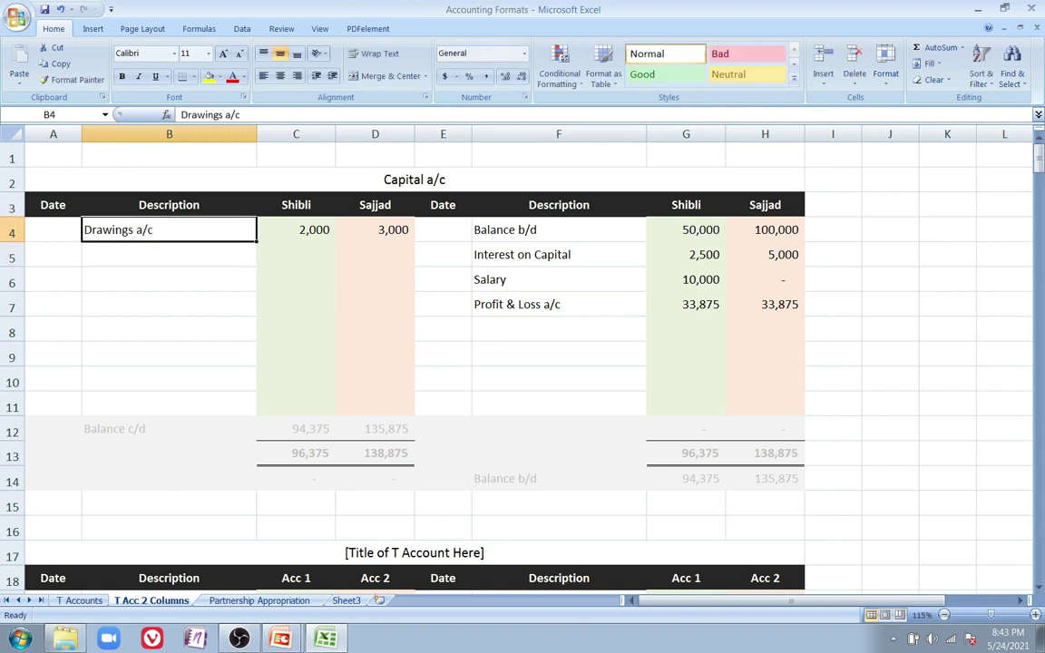
In the PowerPoint slide show, highlight "that 5% interest in drawings", the "Interest on Drawings" heading, and the amounts 100 and 150
key(alt+Tab)
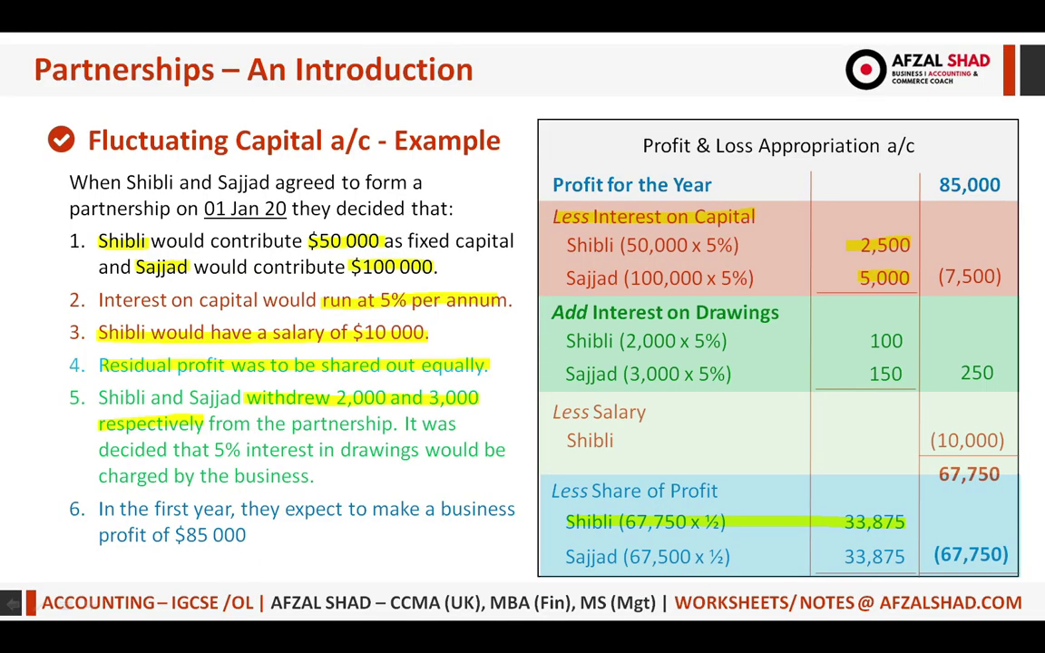
drag(173, 450, 271, 438)
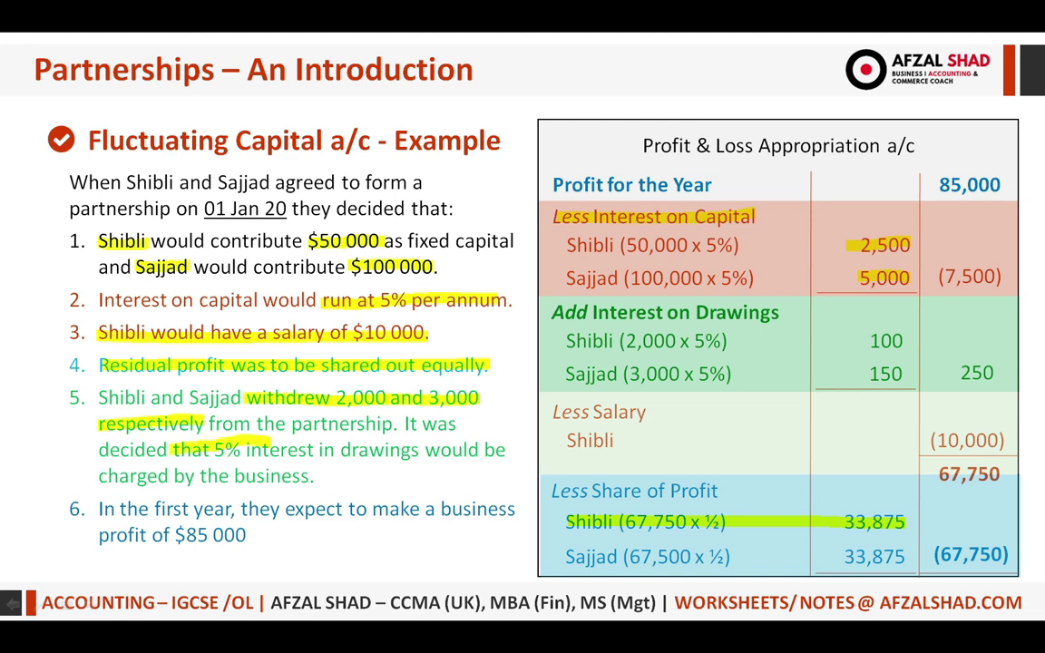
drag(173, 450, 418, 450)
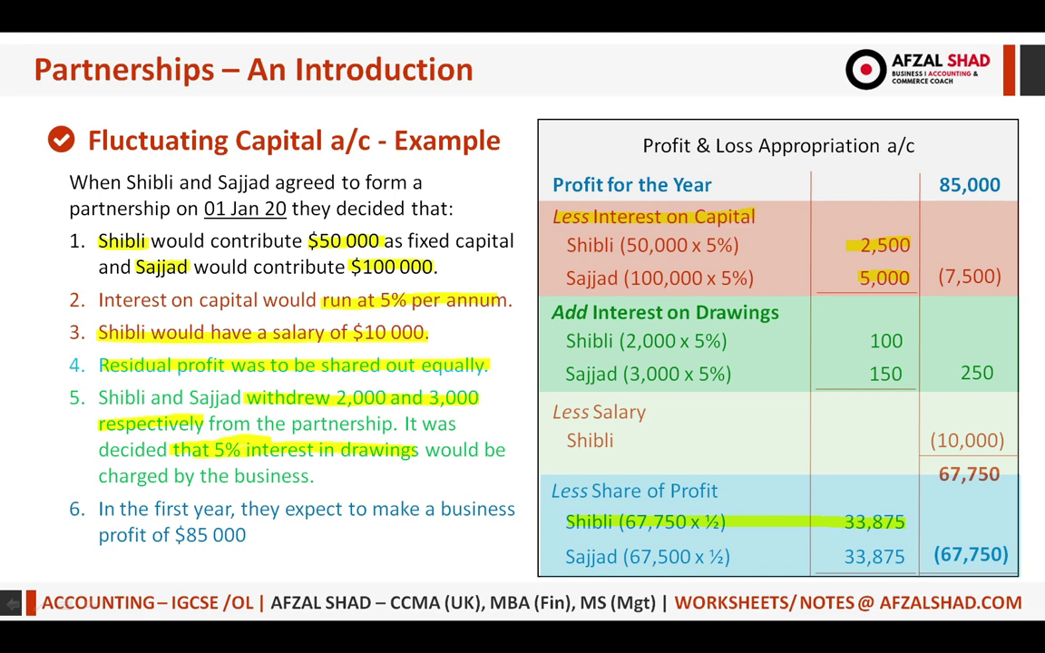
drag(631, 317, 780, 318)
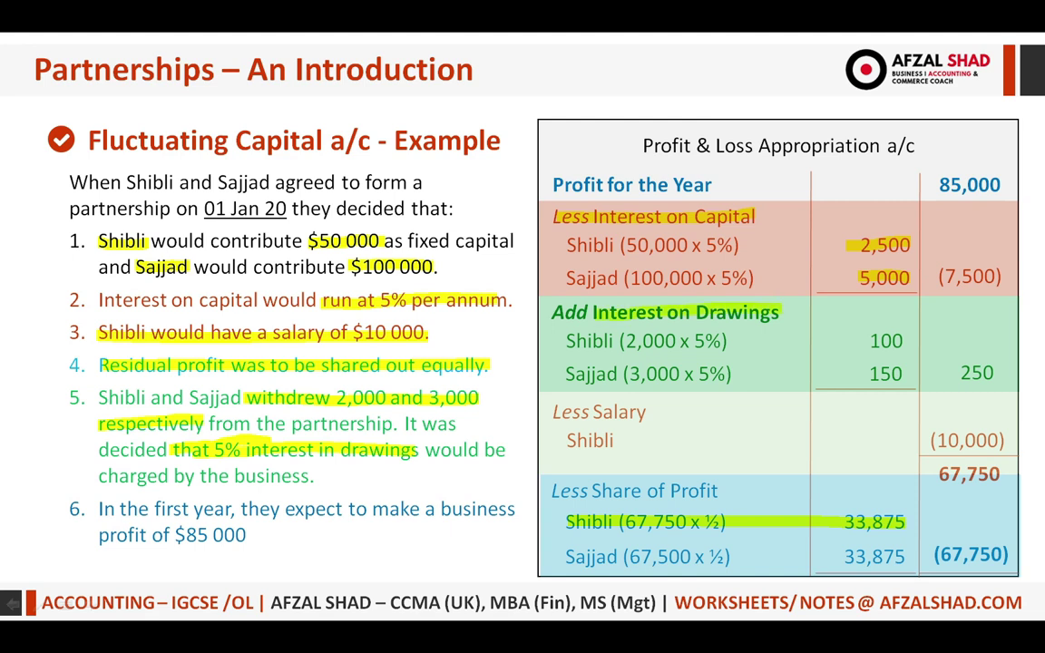
mouse_move(869, 341)
mouse_down()
mouse_move(903, 341)
mouse_move(885, 374)
mouse_up()
Back in the Excel workbook, enter the partners' interest on drawings: 100 in C5 and 150 in D5
key(alt+Tab)
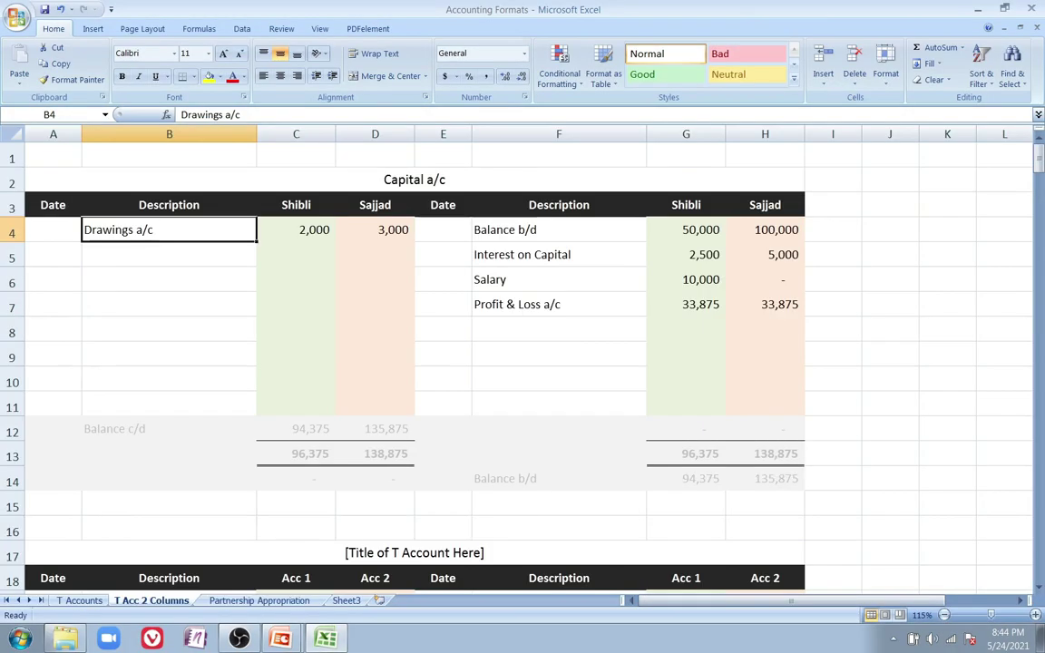
key(Down)
key(Right)
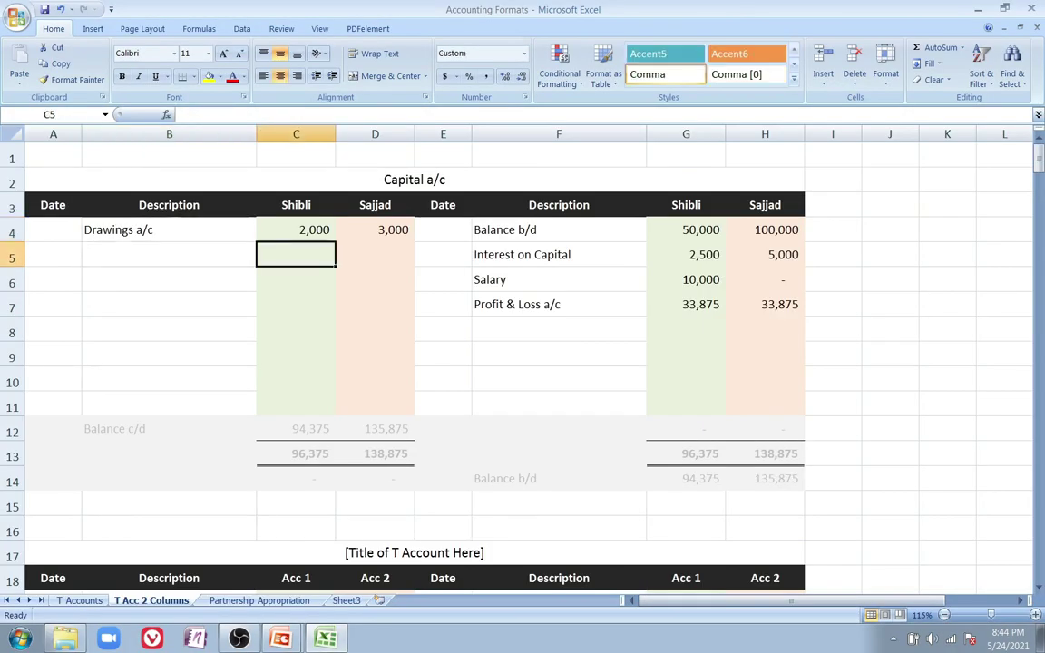
text(1)
key(alt+Tab)
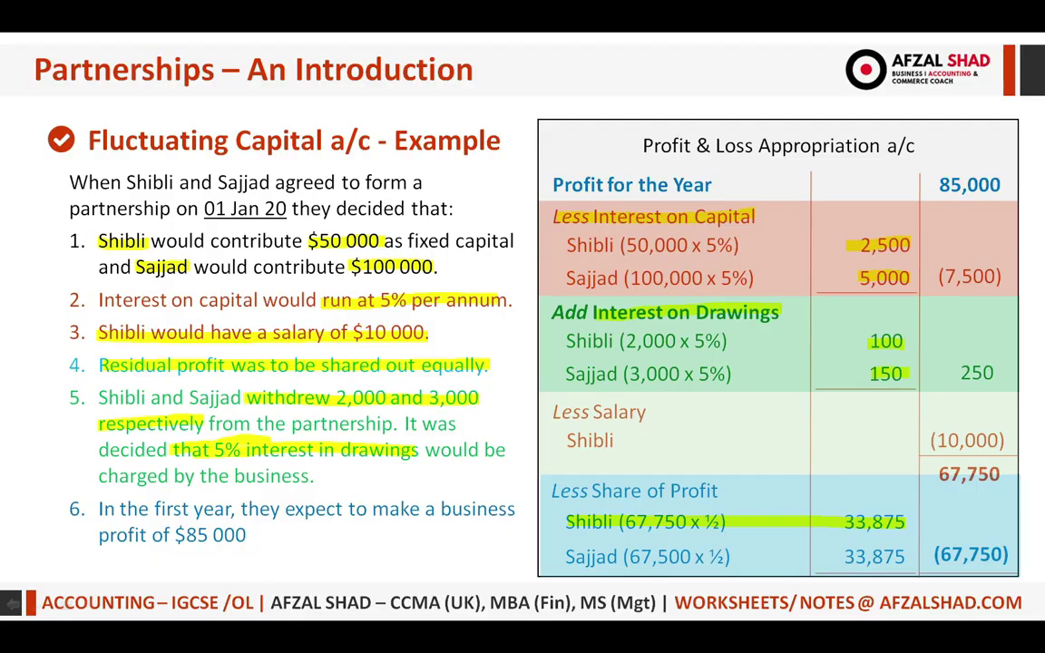
key(alt+Tab)
text(00)
key(Tab)
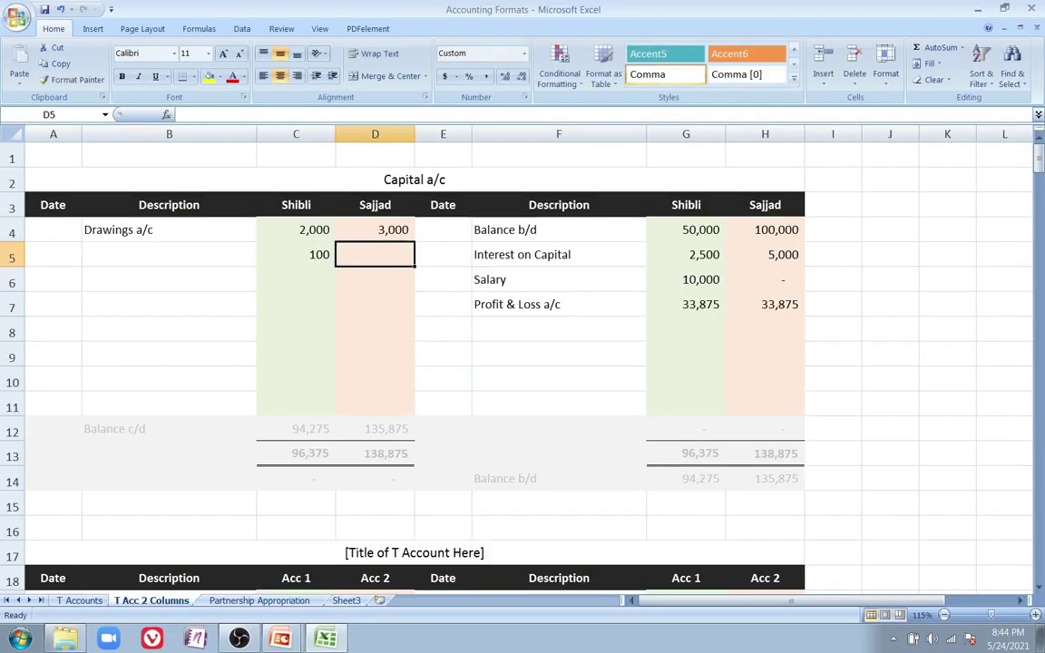
text(150)
key(Left)
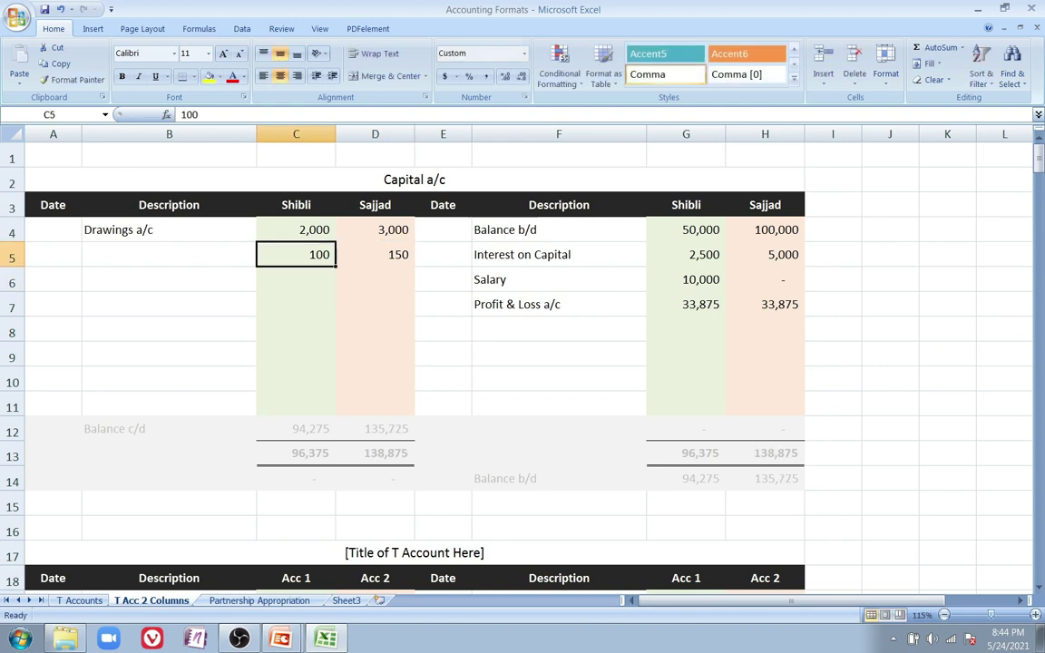
Enter the description "Interest on Drawings a/c" in B5
key(Left)
text(In)
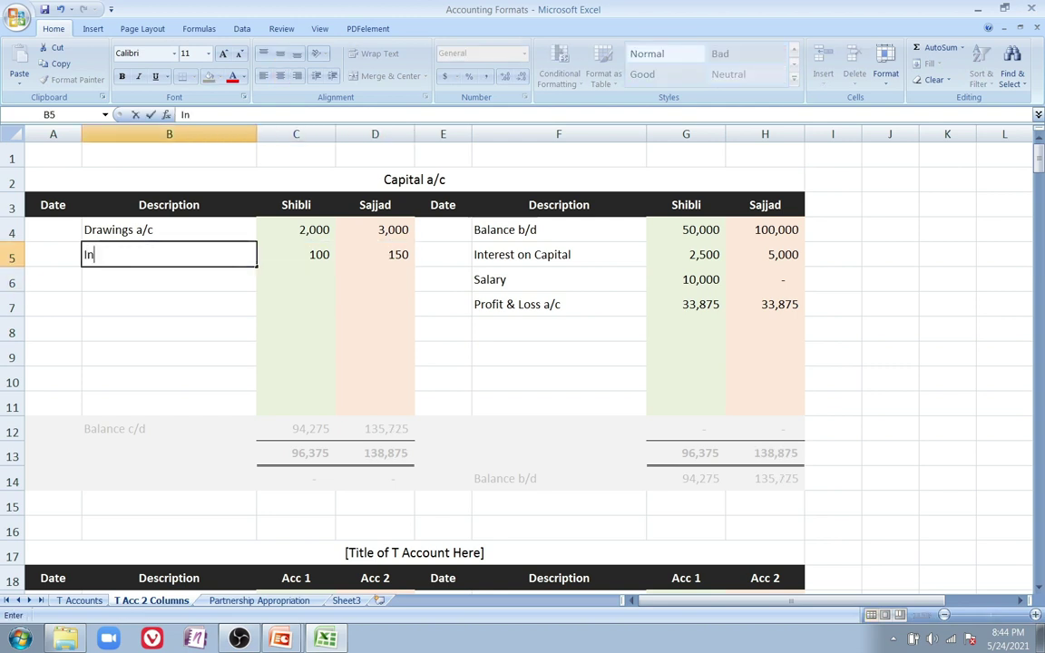
text(terest on Drawings a/c)
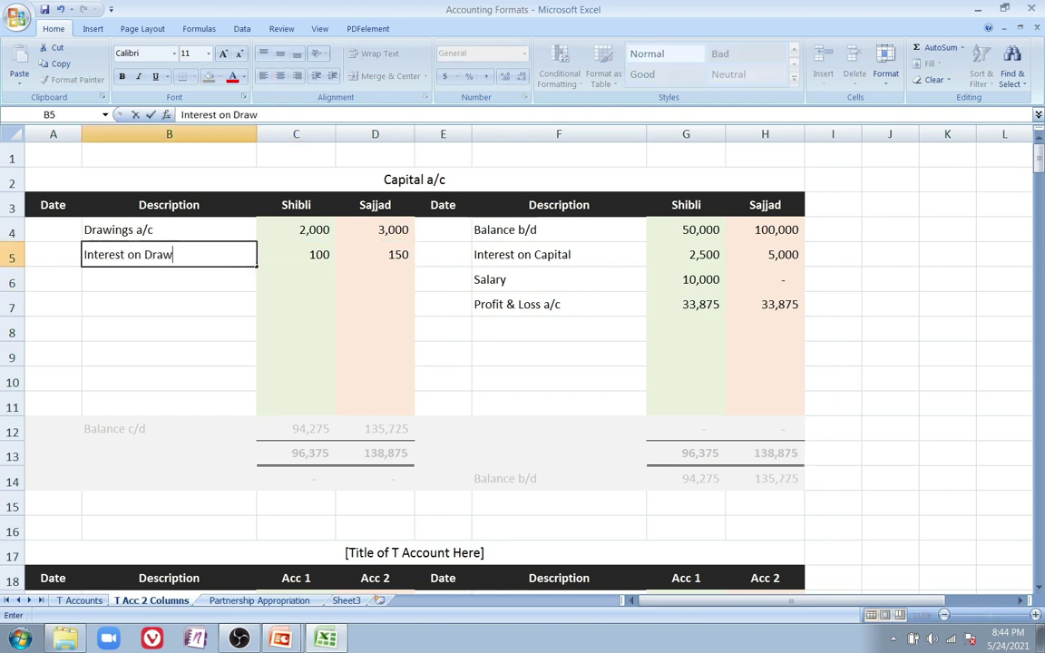
key(Return)
key(Up)
key(Up)
key(Down)
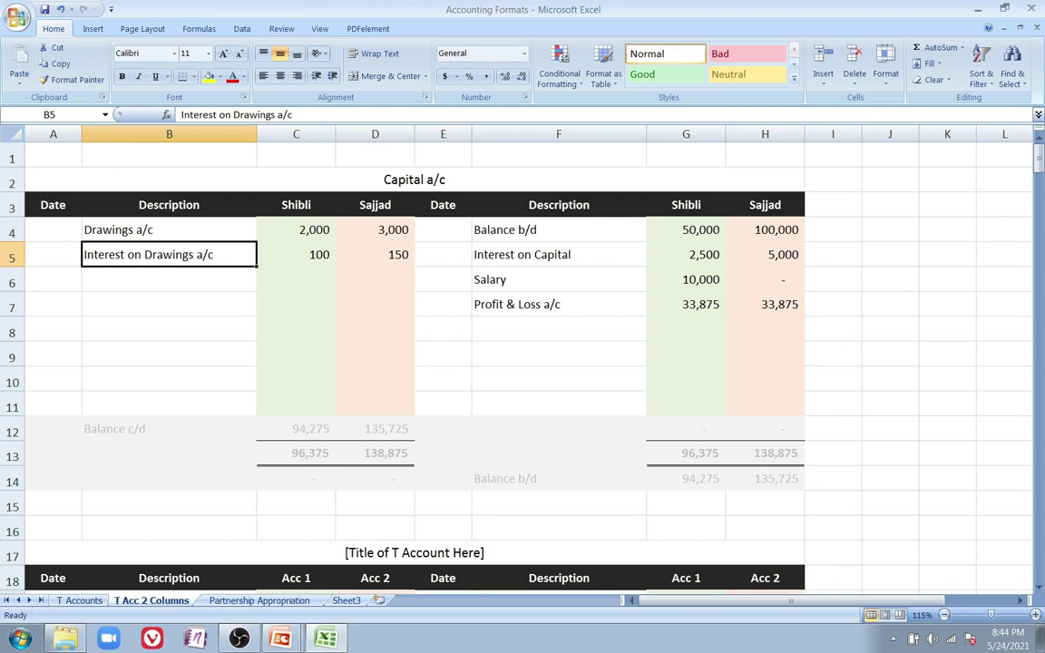
Switch to the PowerPoint slide show and highlight "In the first year" and "$85 000" in point 6
key(alt+Tab)
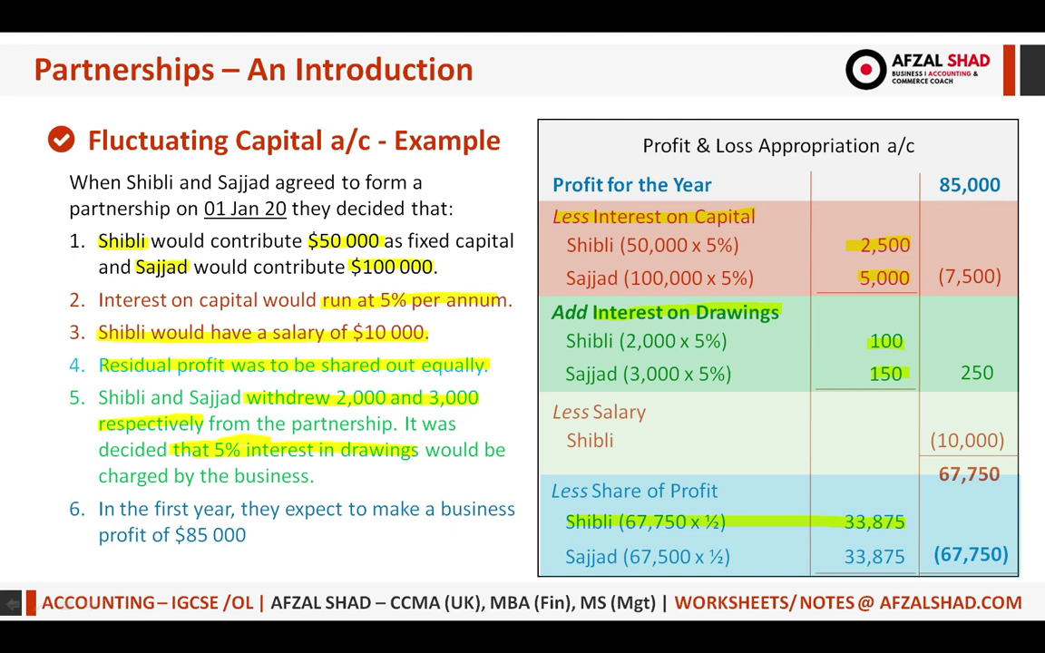
drag(100, 509, 234, 510)
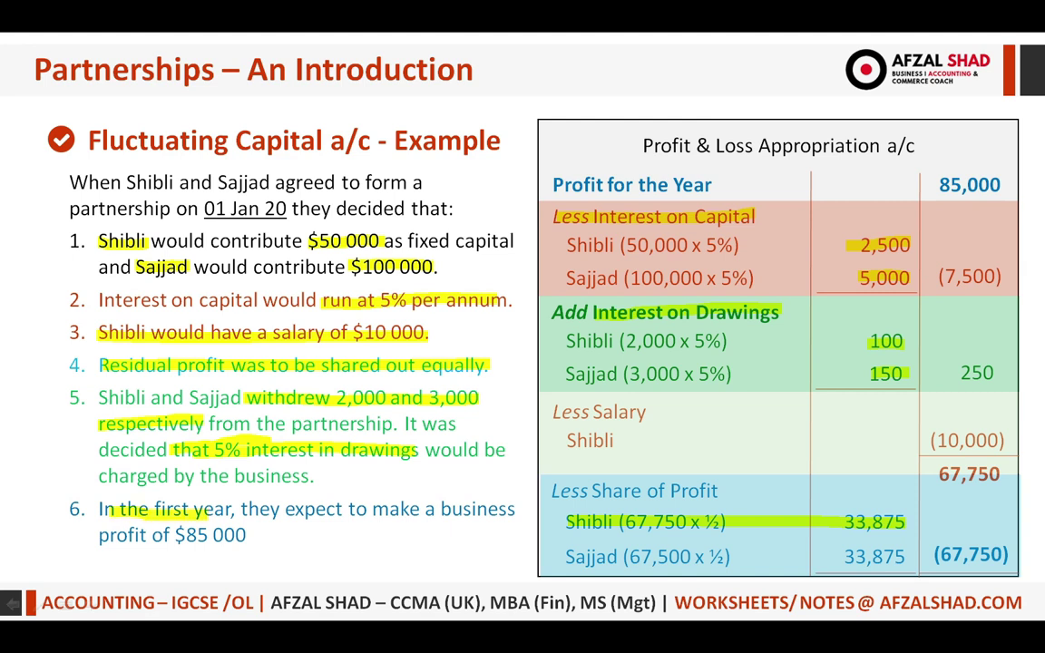
drag(174, 535, 245, 536)
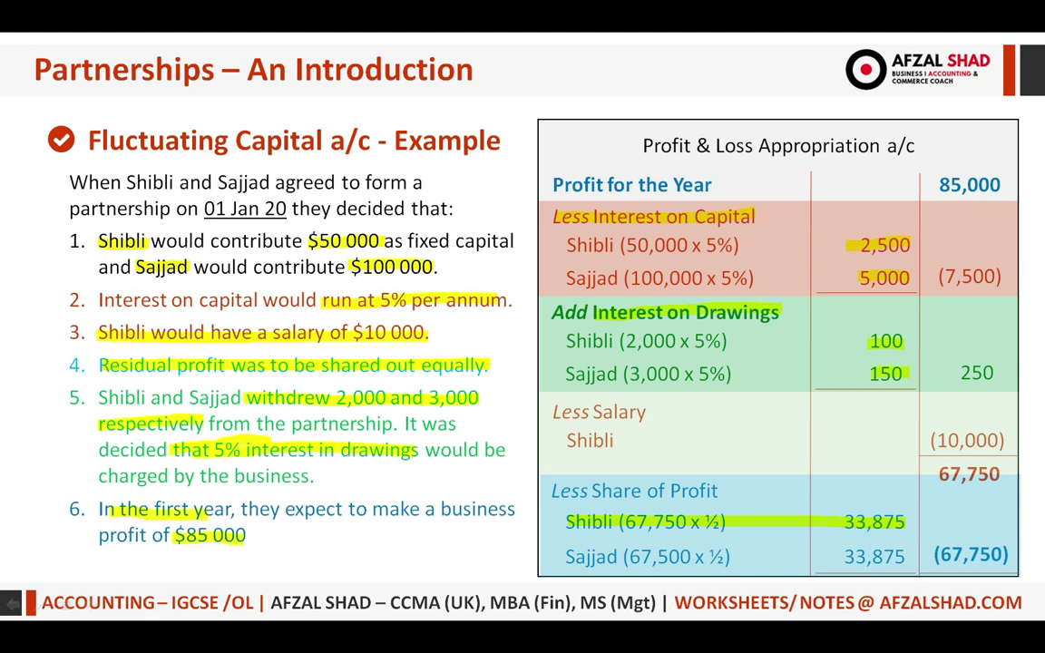
Switch back to the Excel workbook and change the font colour of balance rows 12 to 14 to black
key(alt+Tab)
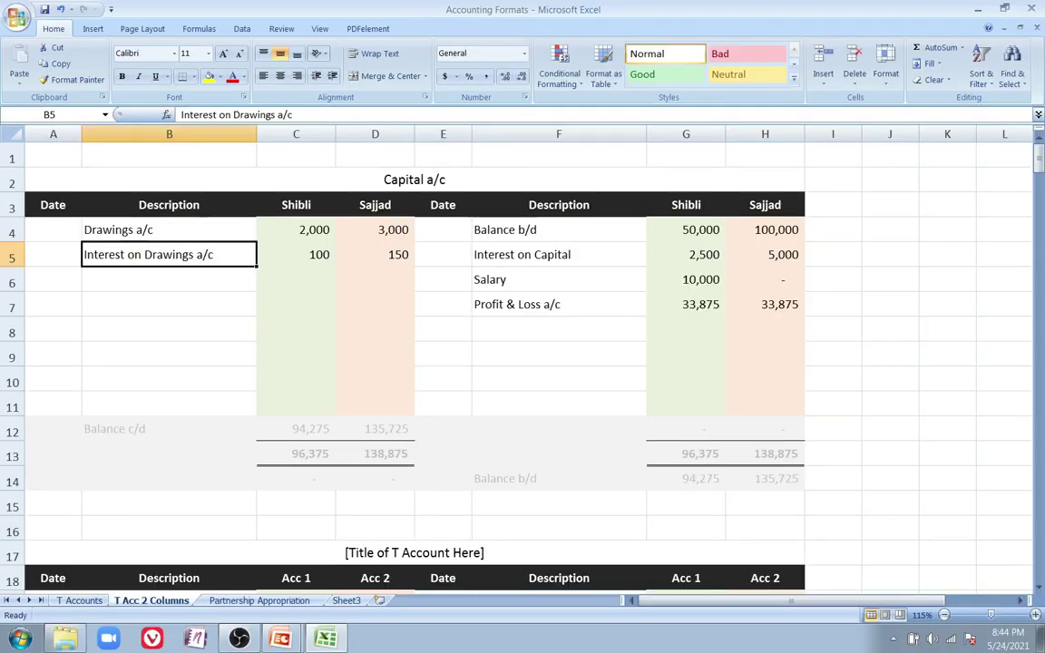
drag(414, 180, 414, 479)
click(296, 429)
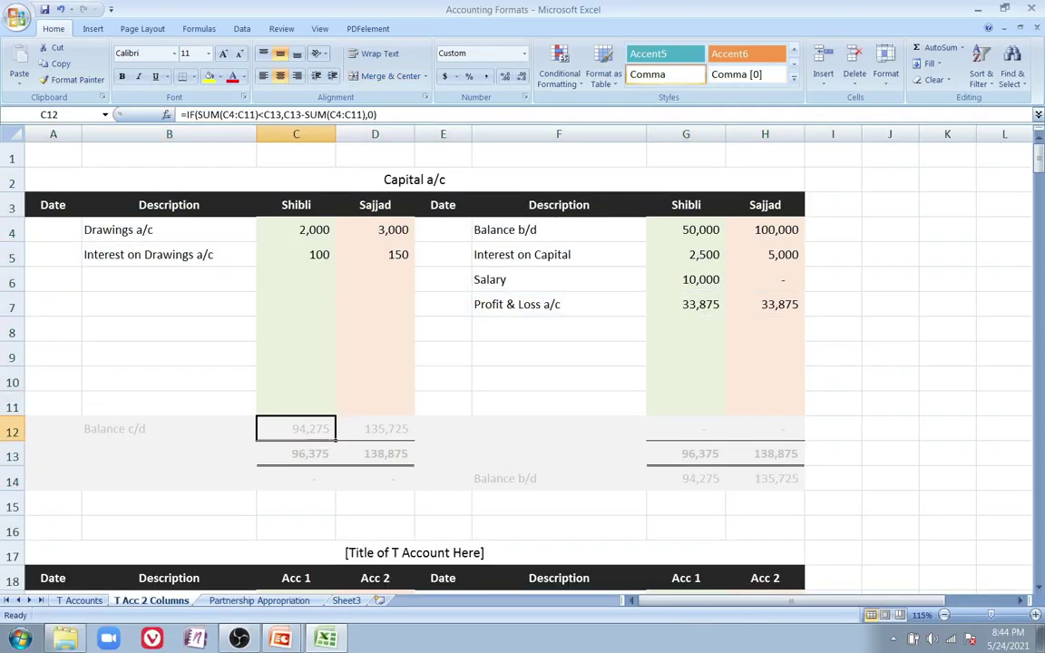
drag(12, 432, 13, 482)
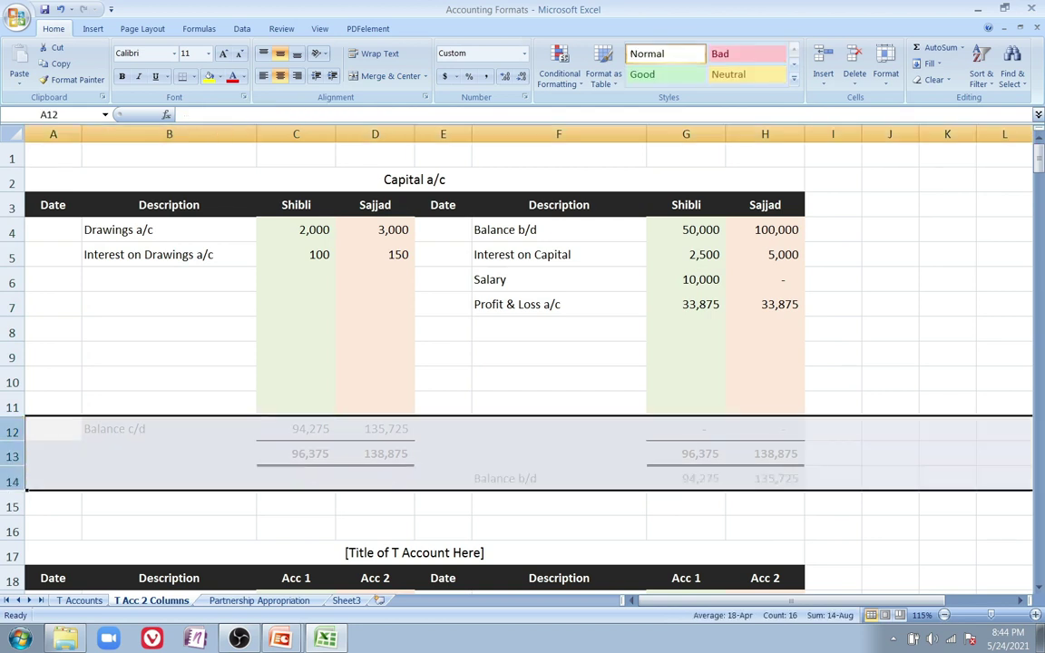
click(217, 76)
click(375, 328)
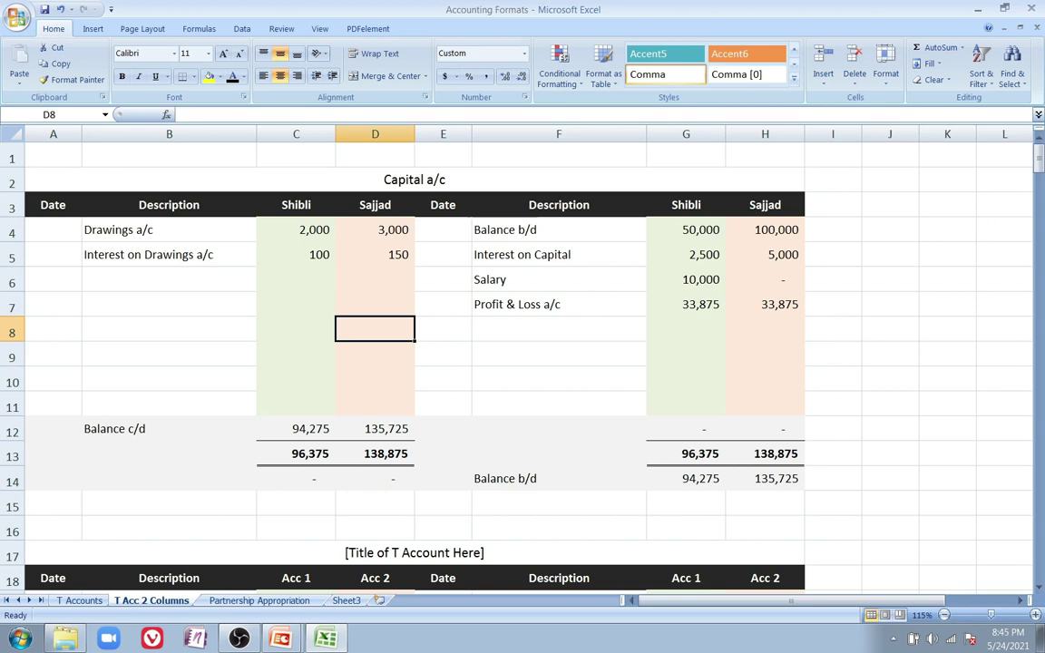
Review both partners' debit columns and the opening Balance b/d entries in the Capital a/c
drag(296, 205, 296, 382)
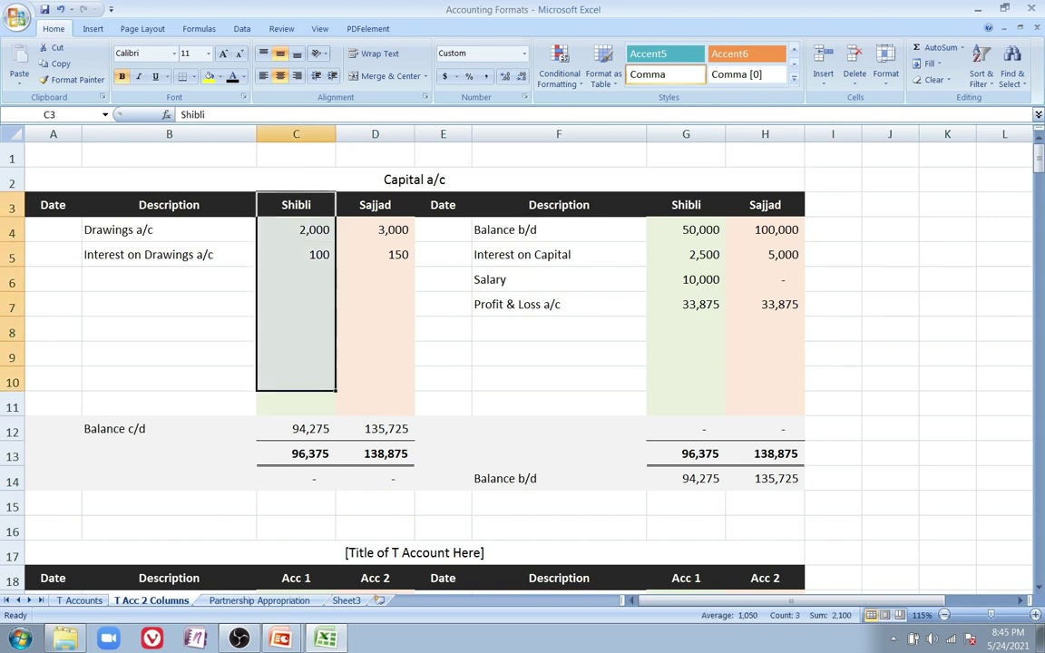
drag(375, 205, 375, 382)
click(558, 404)
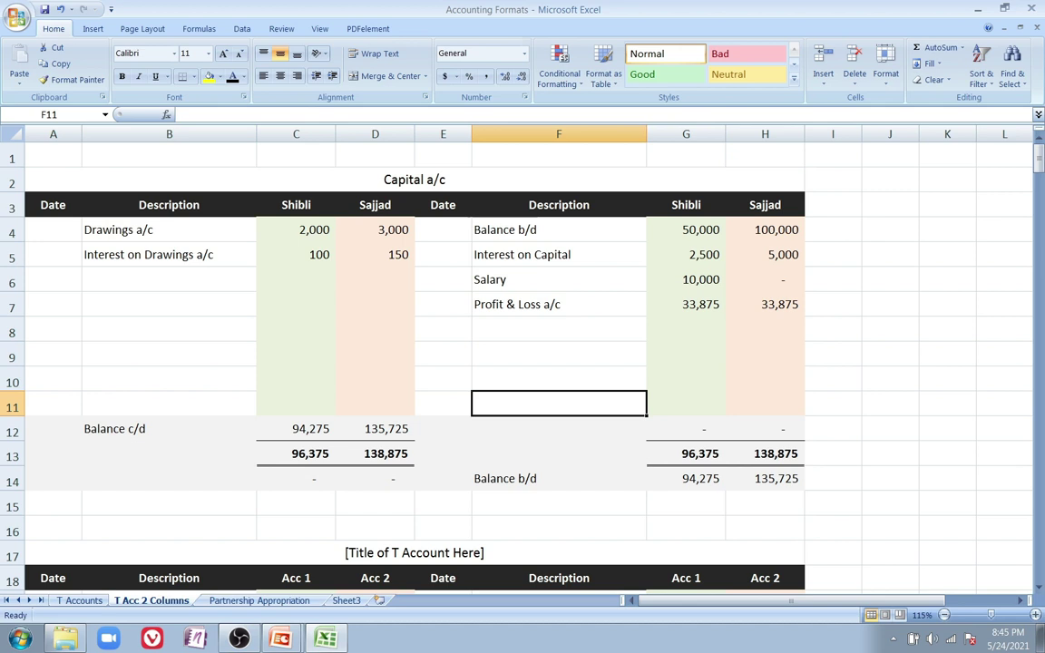
drag(558, 230, 765, 229)
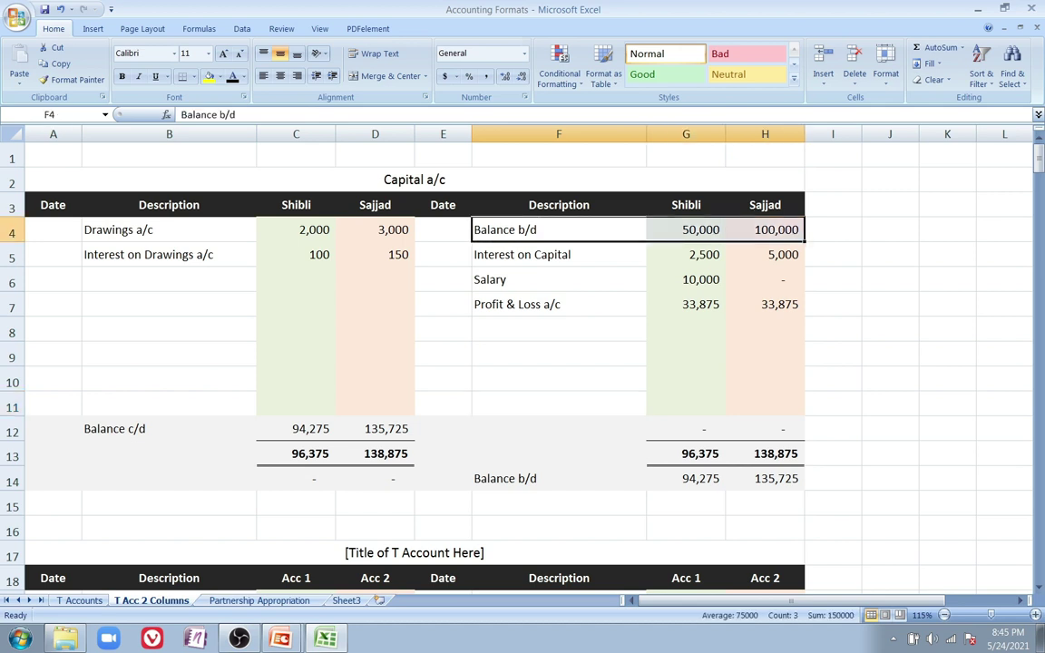
Fill the opening Balance b/d row (F4:H4) of the Capital a/c with a light green theme colour
click(219, 77)
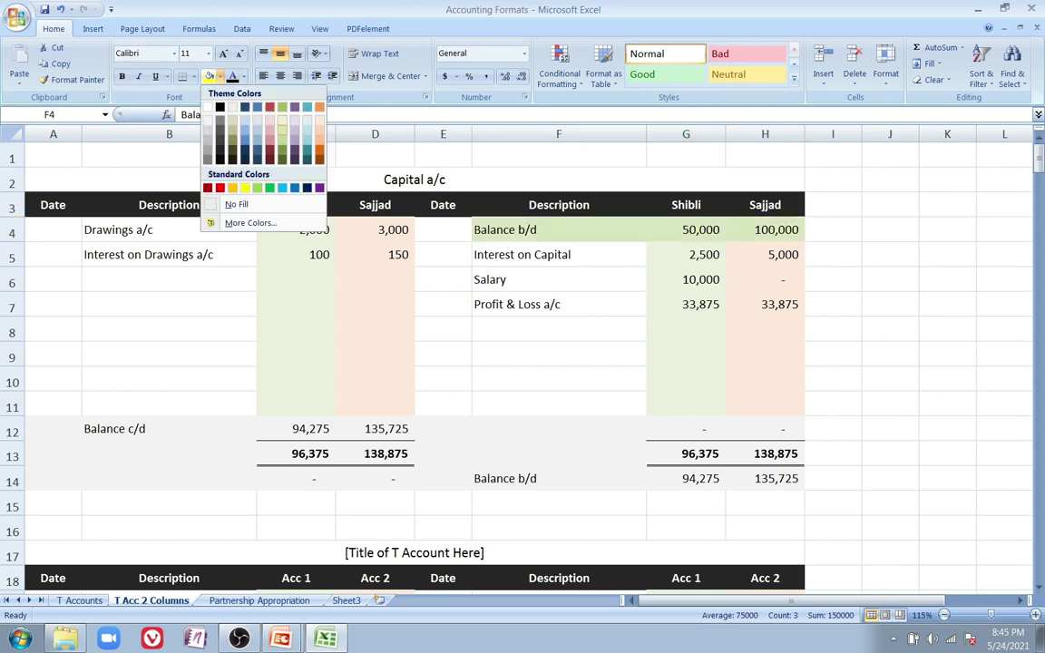
click(282, 139)
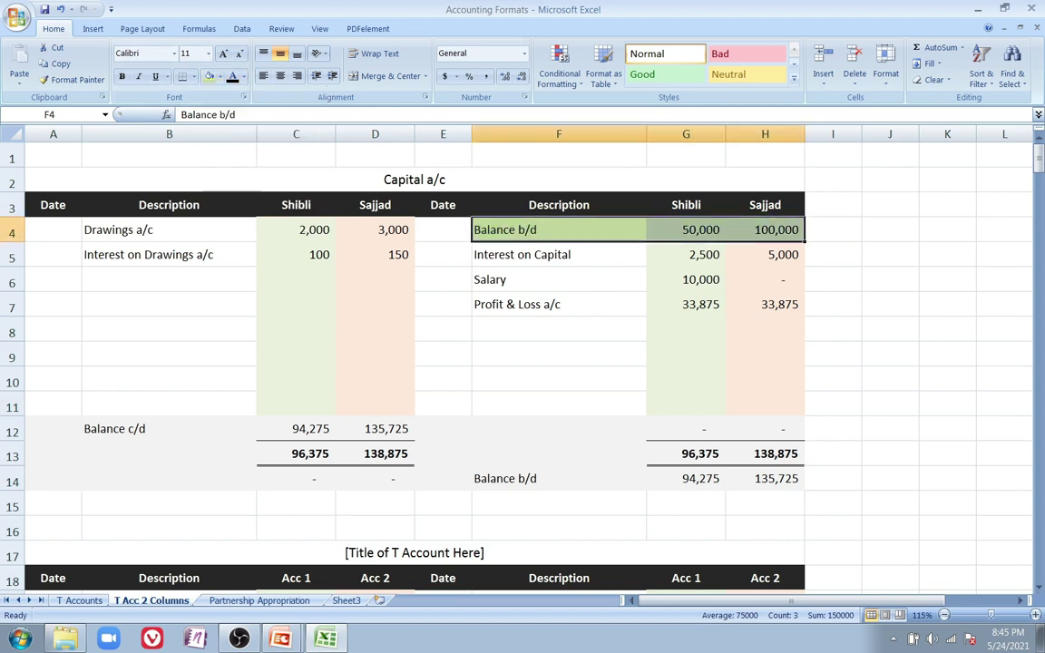
click(443, 255)
drag(558, 231, 764, 230)
drag(765, 255, 559, 305)
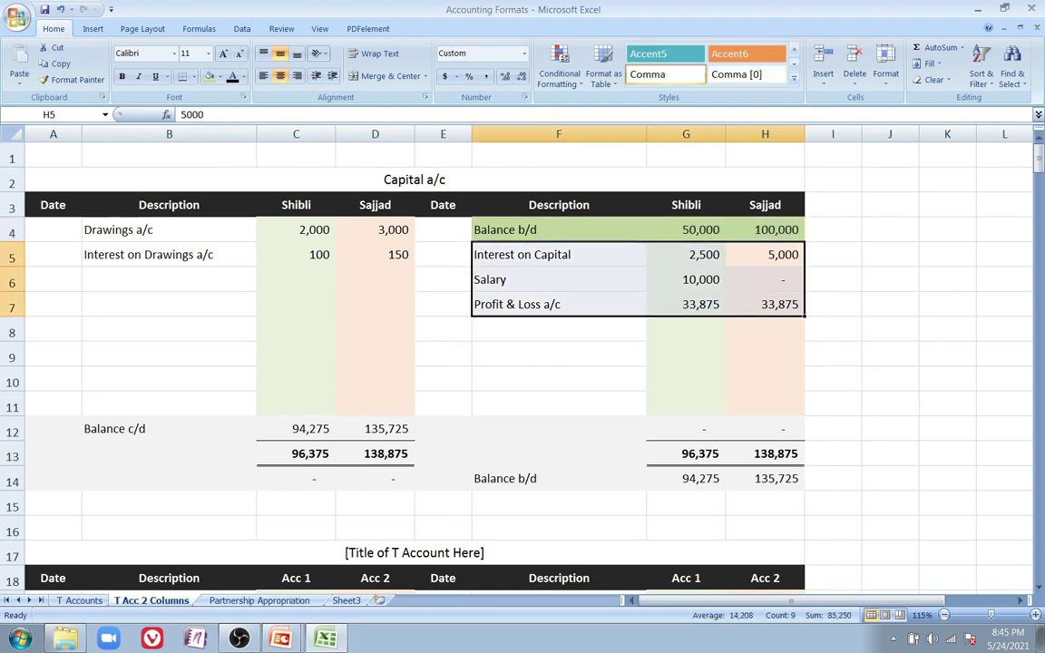
drag(169, 231, 375, 254)
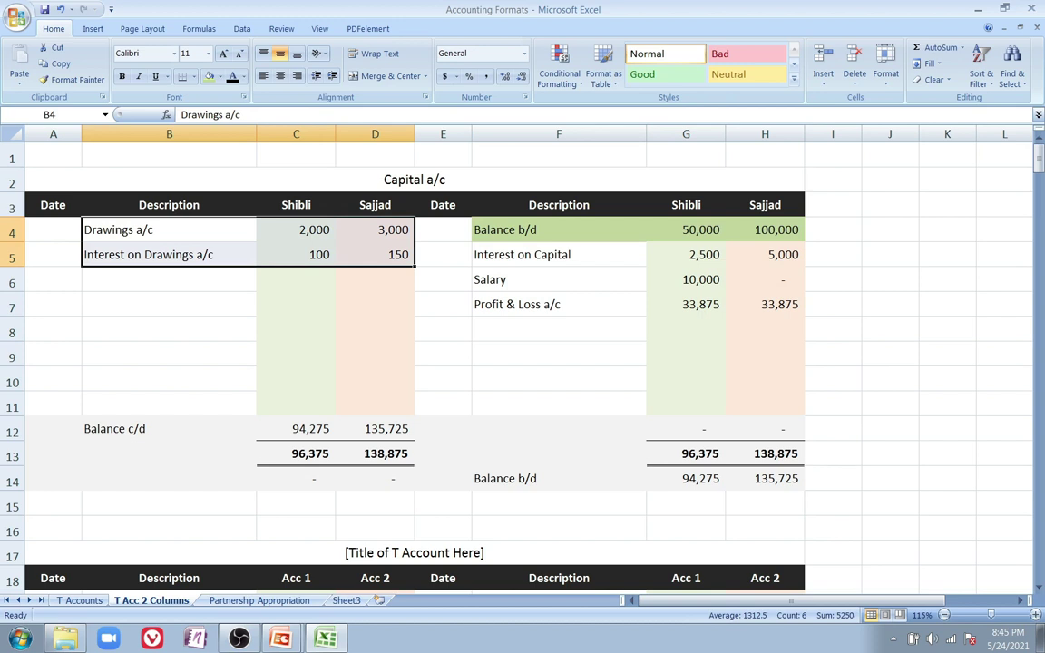
Copy the whole Capital a/c (A2:H14) over the blank T account starting at A17
drag(415, 179, 765, 478)
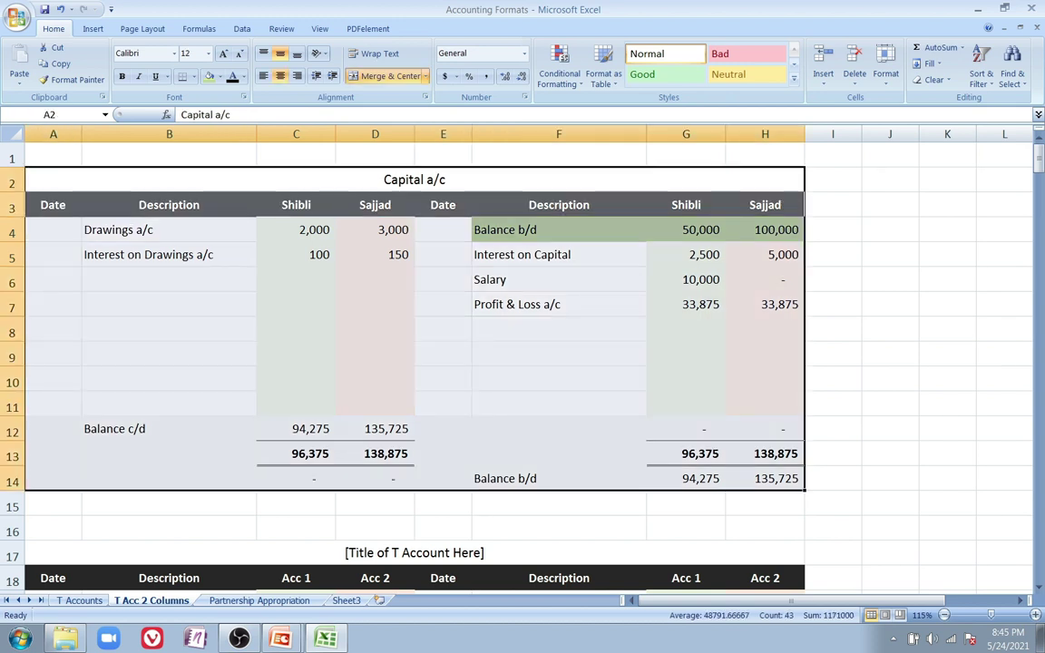
key(ctrl+c)
scroll(414, 363, down, 3)
click(415, 330)
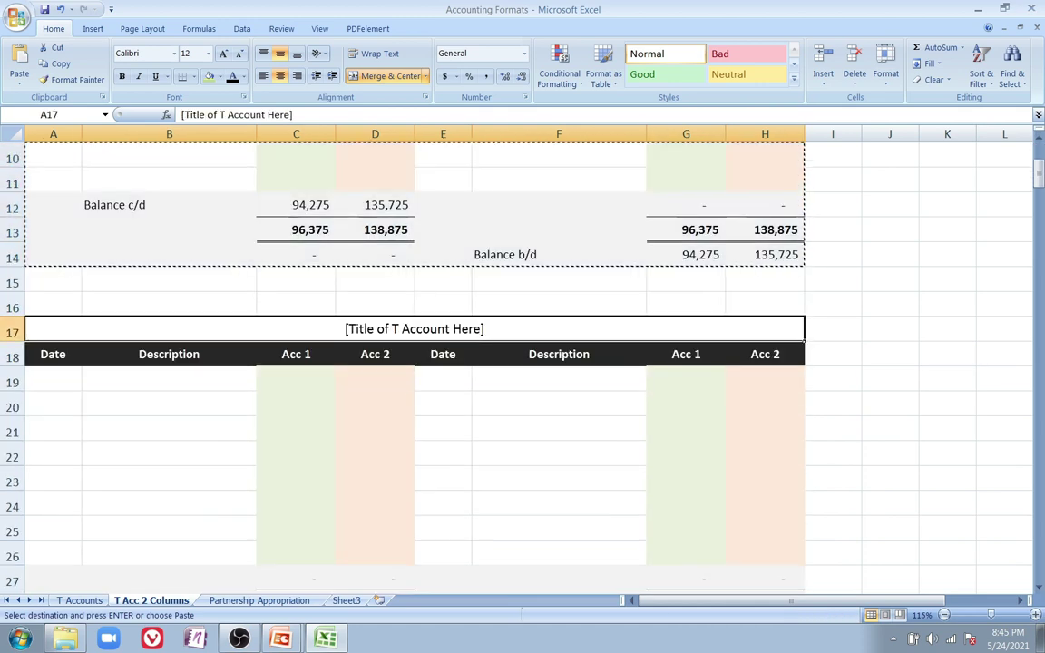
key(ctrl+v)
scroll(443, 330, down, 1)
key(Escape)
click(442, 329)
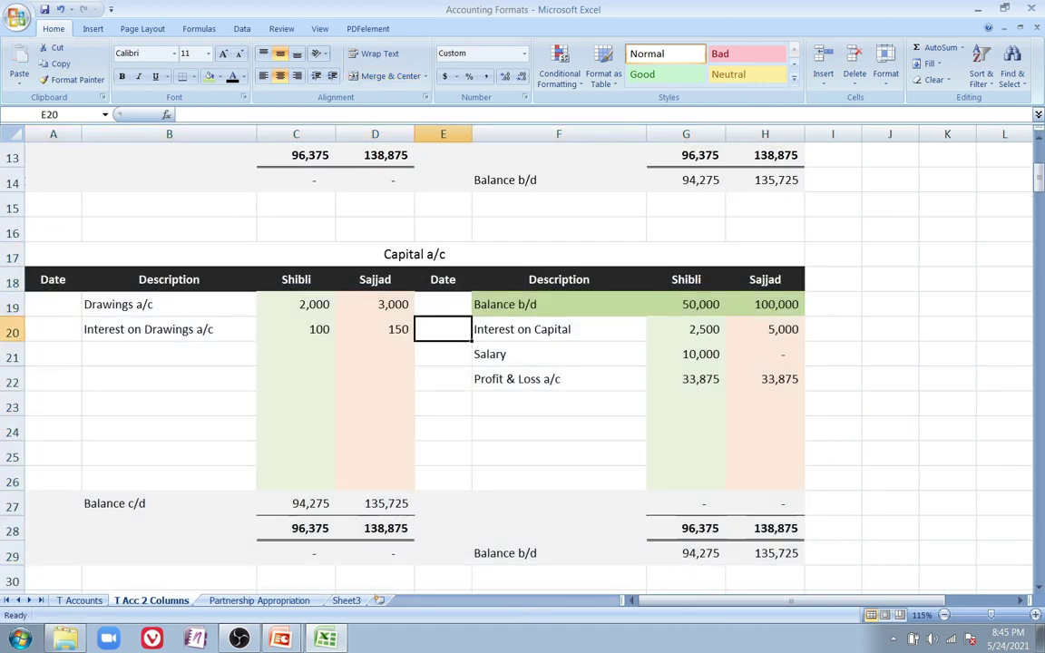
Clear all credit entries except Balance b/d (F20:H22) and the drawings entries (B19:D20) from the copied Capital a/c
click(414, 254)
scroll(414, 254, up, 4)
drag(415, 180, 415, 205)
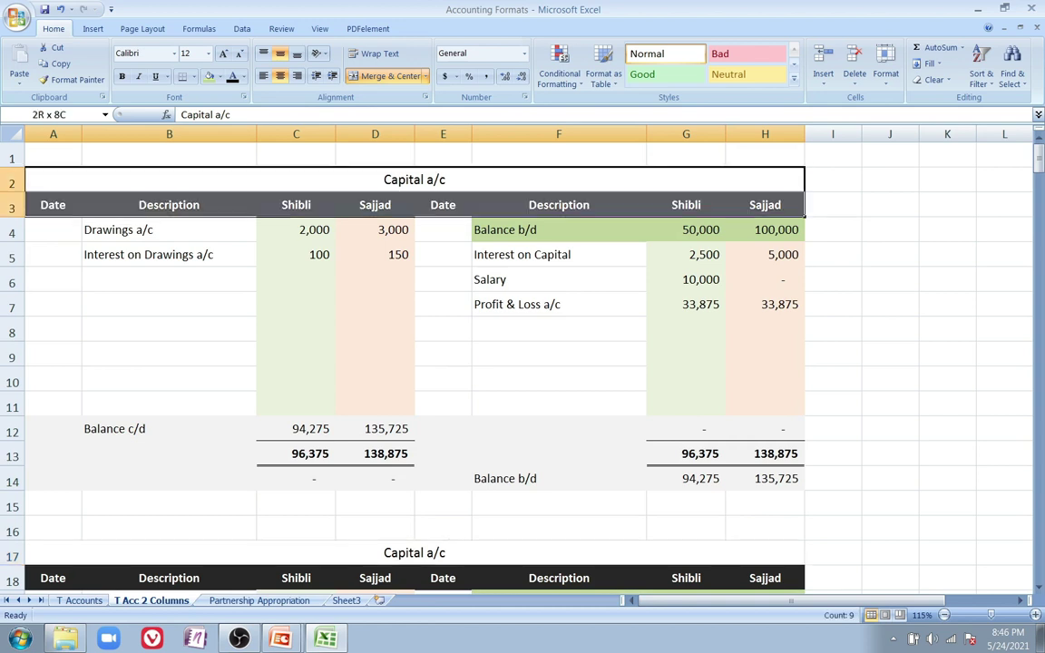
drag(765, 205, 765, 478)
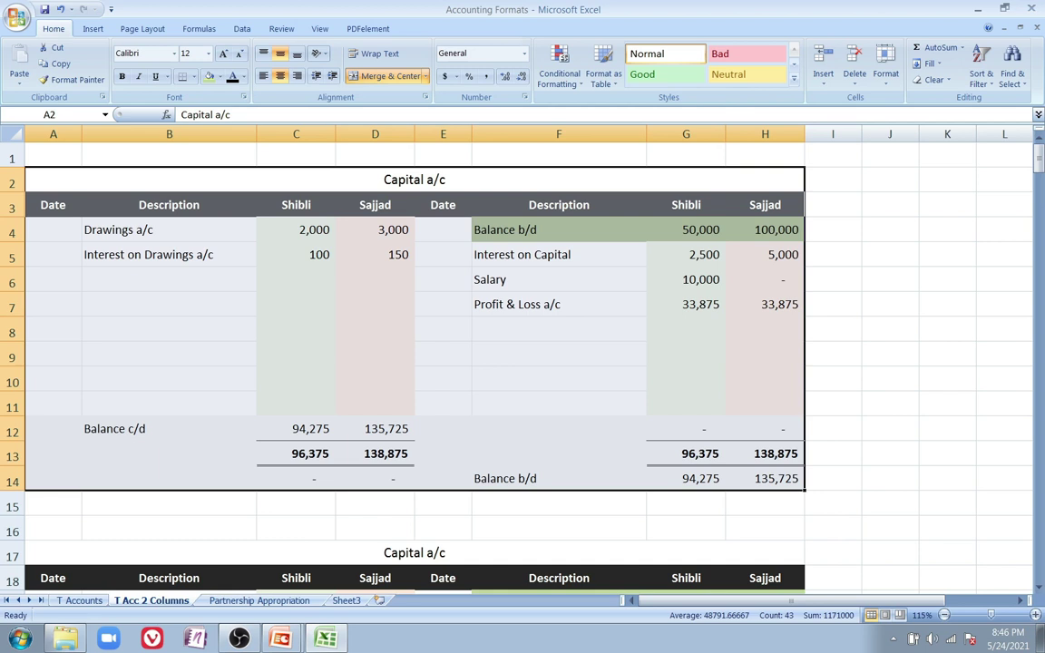
drag(558, 229, 765, 230)
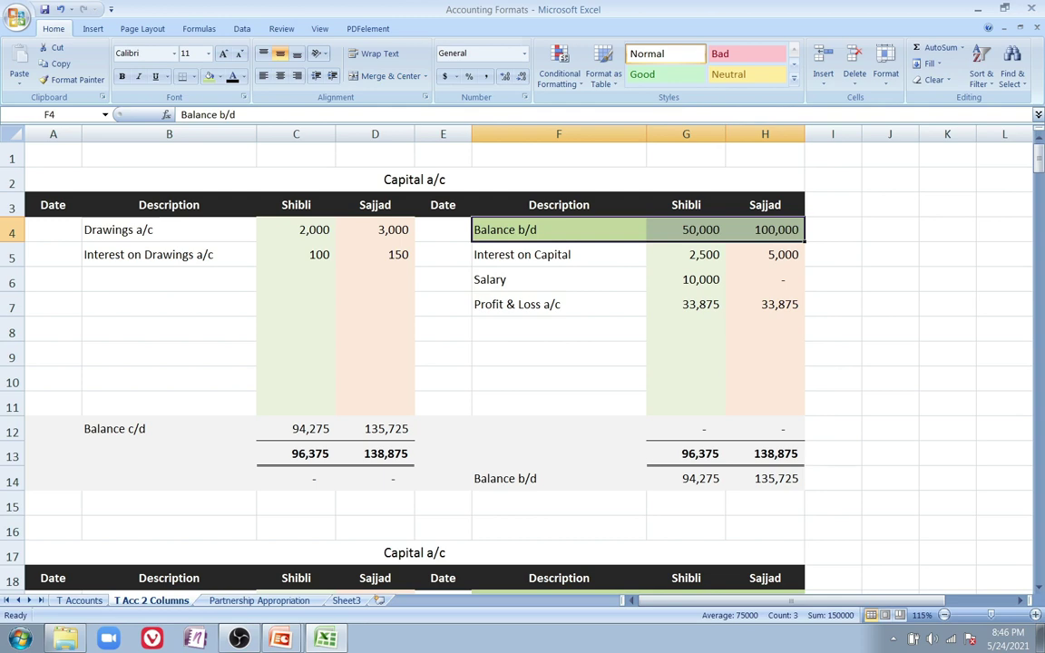
scroll(414, 363, down, 5)
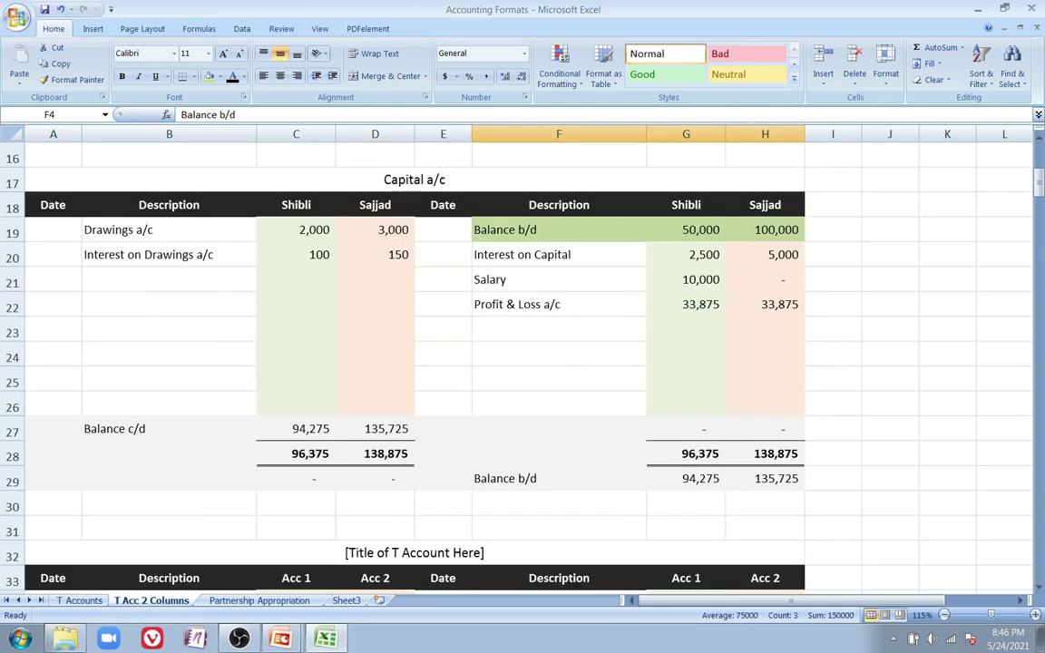
drag(559, 230, 765, 230)
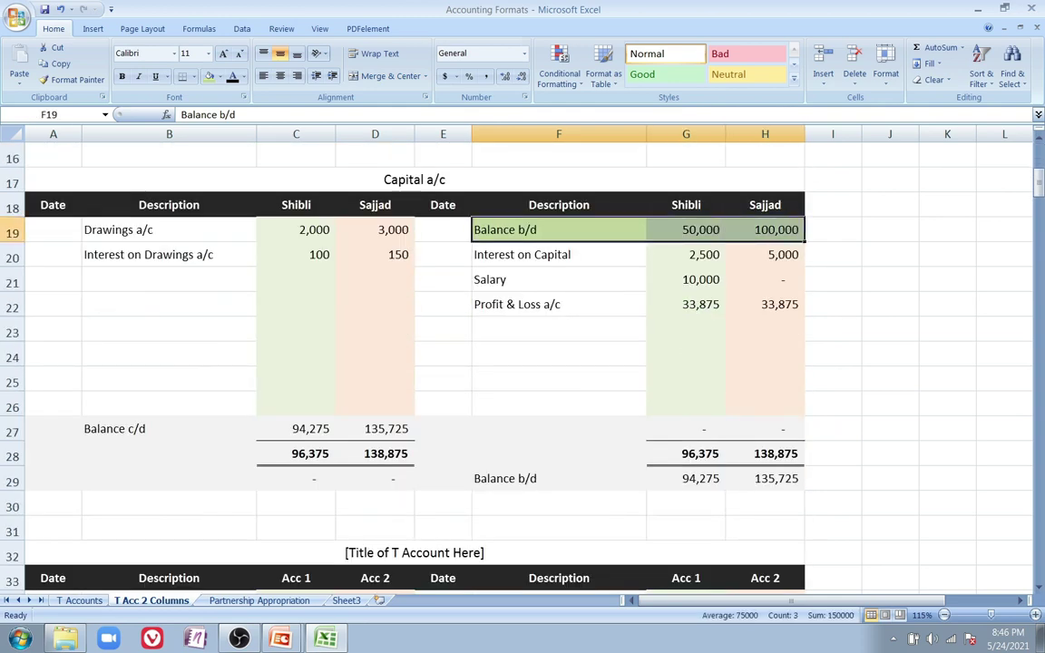
drag(558, 254, 765, 304)
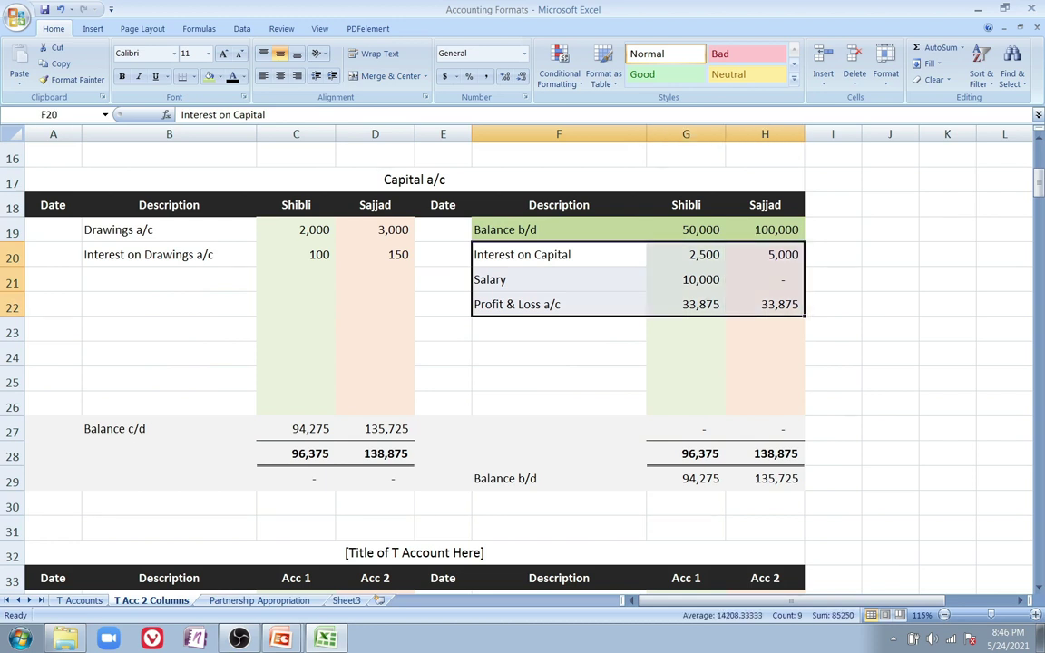
key(Delete)
drag(374, 254, 168, 230)
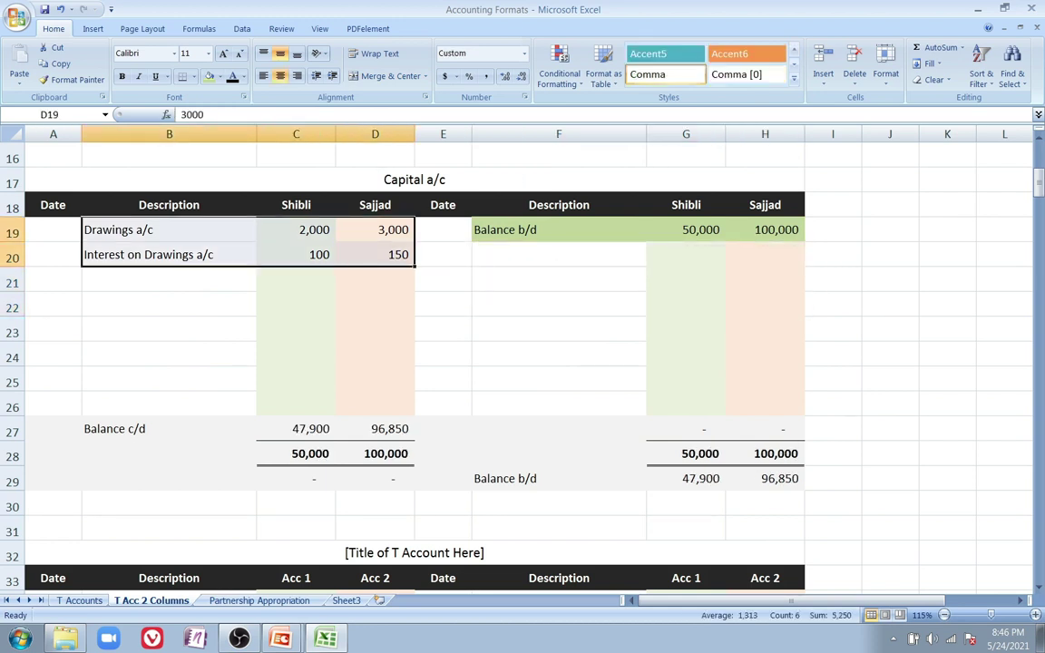
key(Delete)
click(296, 283)
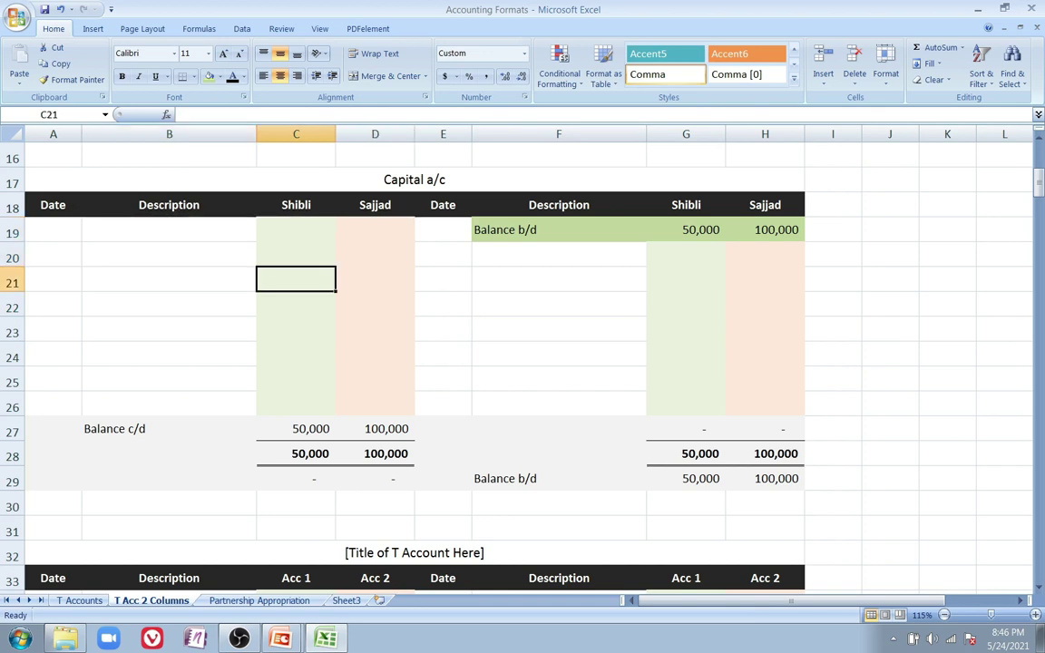
Review the cleared Capital a/c copy and its opening Balance b/d row
drag(413, 180, 558, 478)
click(559, 328)
drag(558, 229, 765, 230)
drag(414, 179, 559, 454)
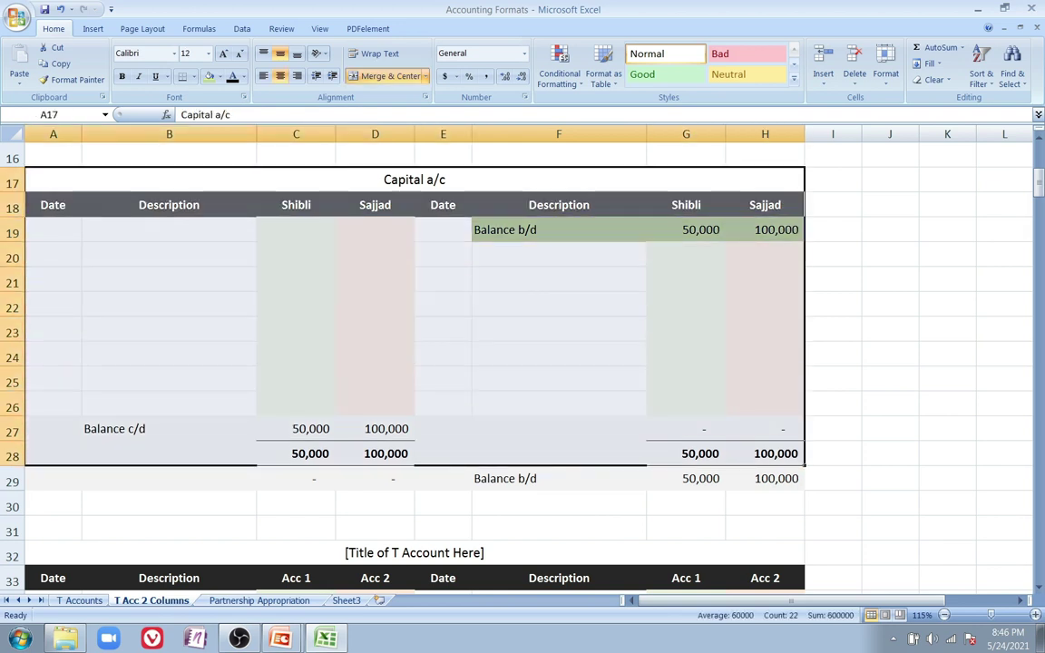
click(559, 354)
click(559, 229)
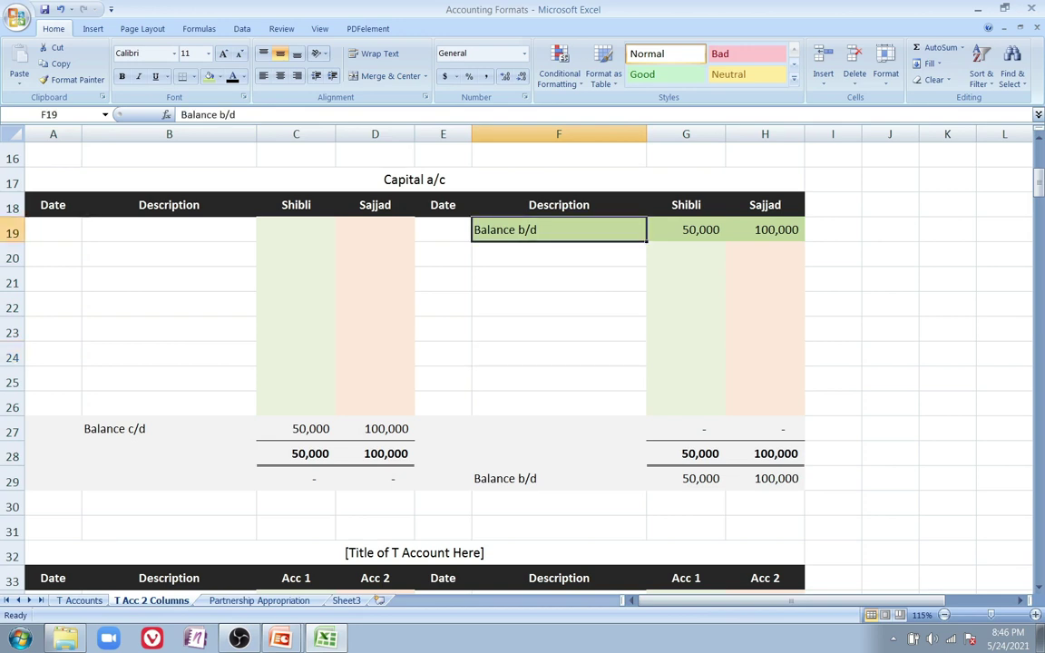
Title the blank T account at row 32 "Current a/c"
scroll(528, 363, down, 2)
click(454, 403)
scroll(453, 404, down, 2)
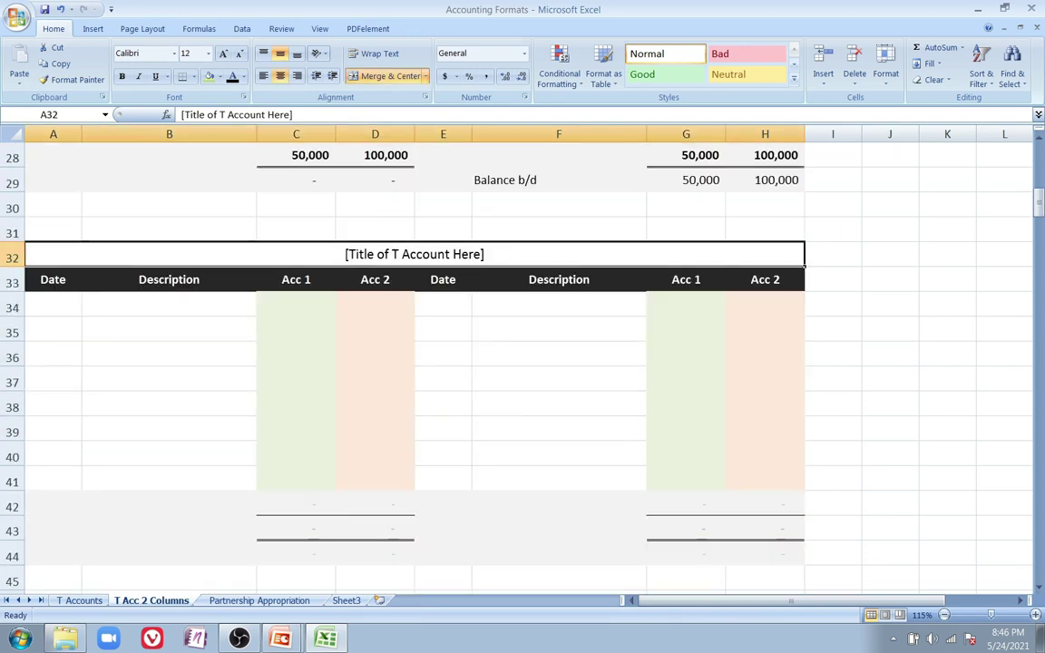
text(Current a/c)
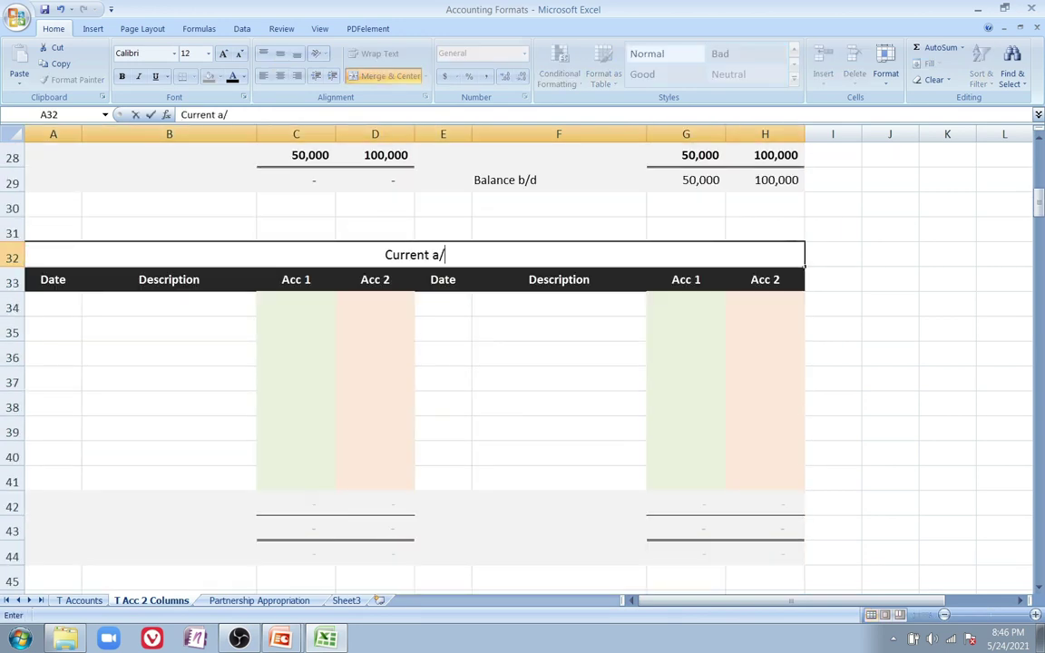
key(Return)
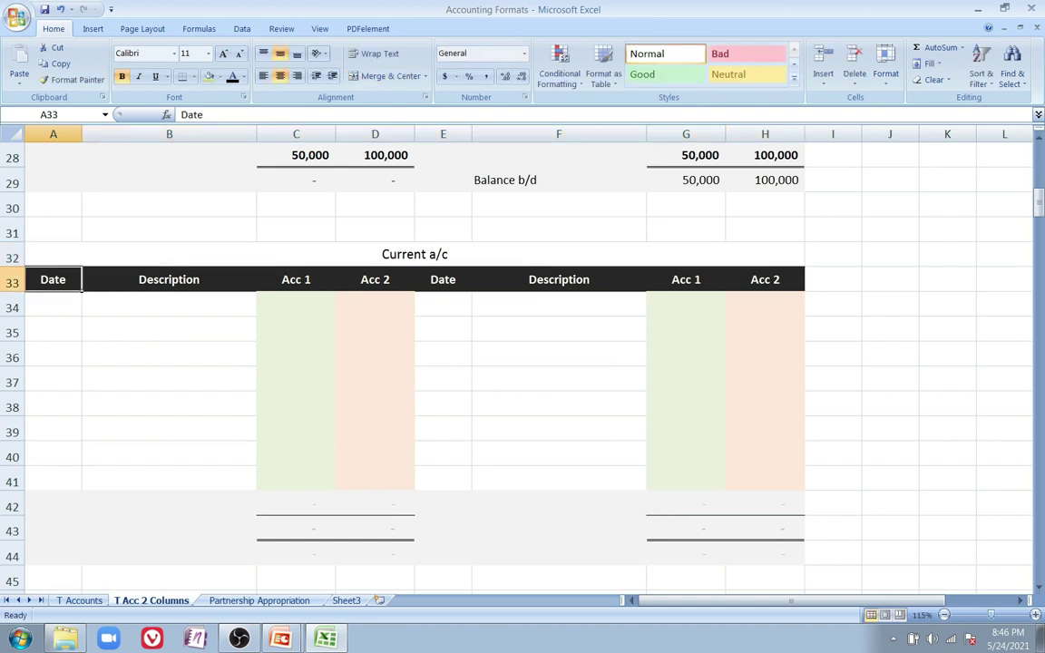
Copy the header row with the partners' names from A18:H18 to row 33 of the Current a/c
scroll(414, 363, up, 4)
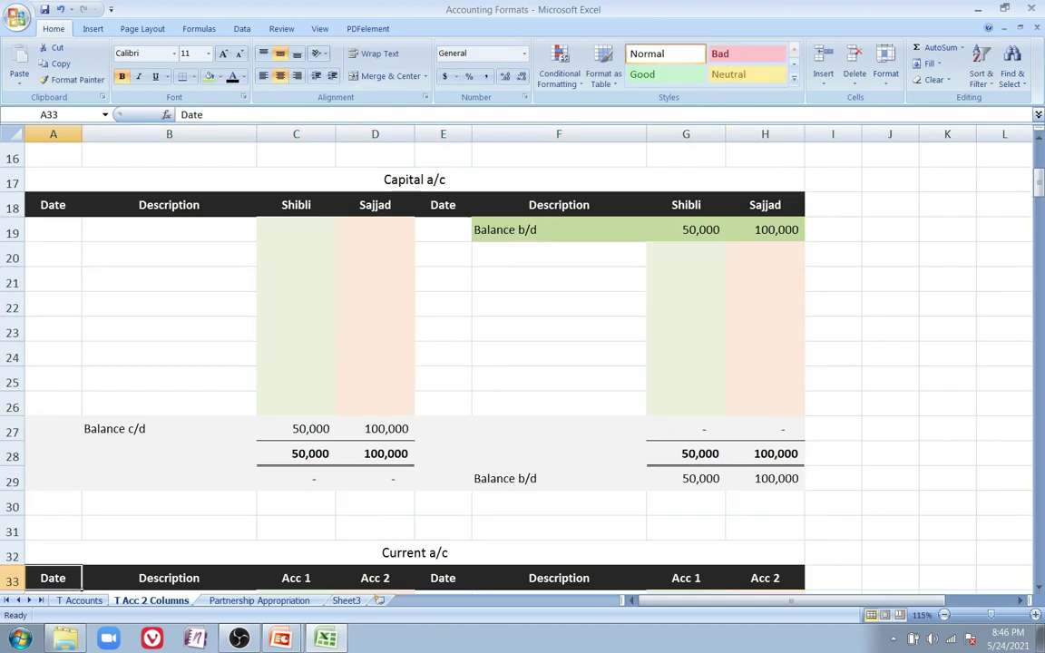
drag(53, 205, 765, 204)
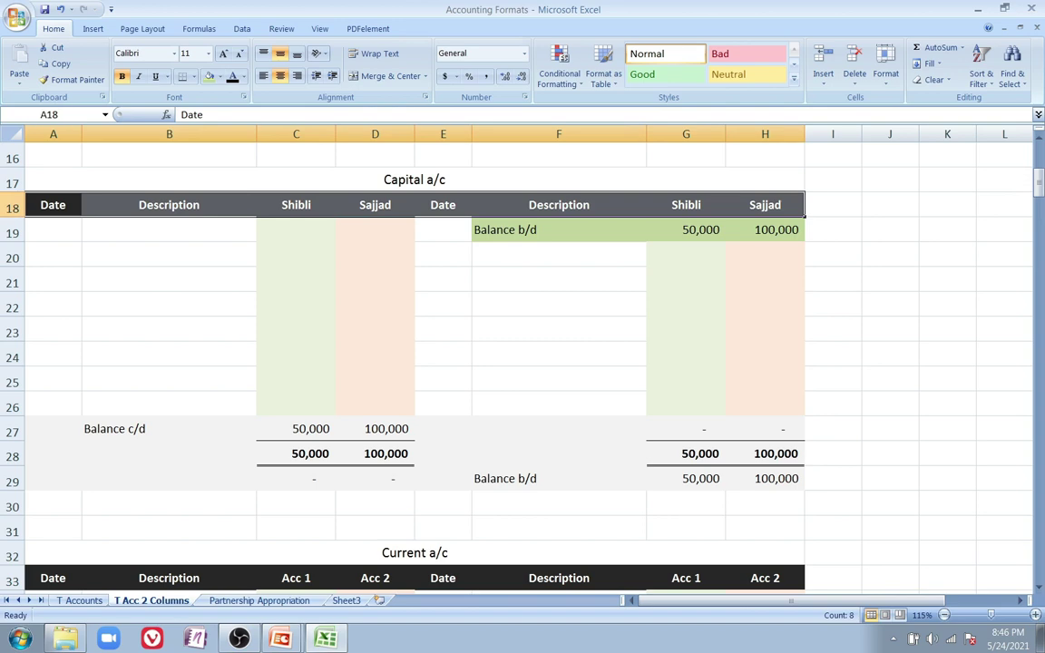
key(ctrl+c)
scroll(765, 204, down, 1)
click(52, 503)
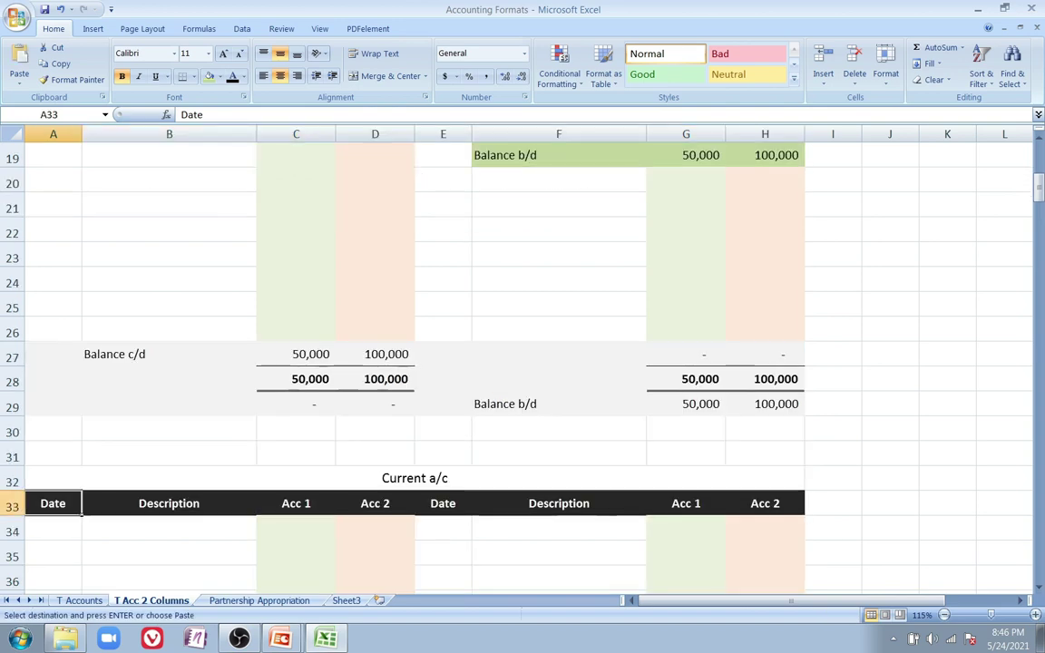
key(ctrl+v)
scroll(53, 503, down, 1)
scroll(295, 404, down, 2)
click(296, 403)
key(Escape)
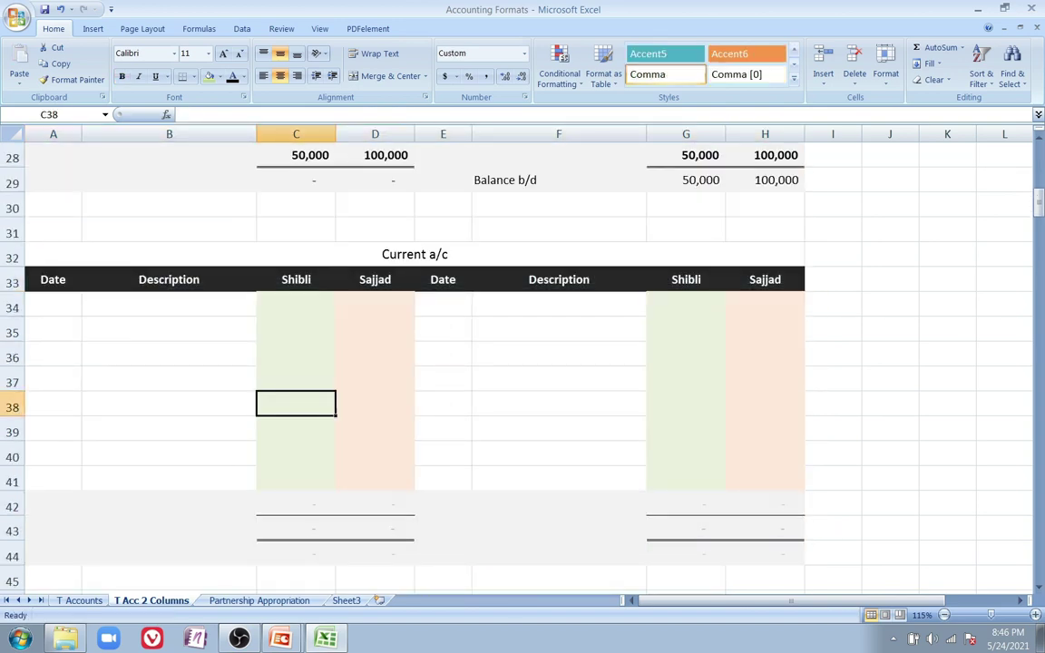
Copy the Interest on Capital, Salary and Profit & Loss a/c entries (F5:H7) to the Current a/c at F34
click(414, 255)
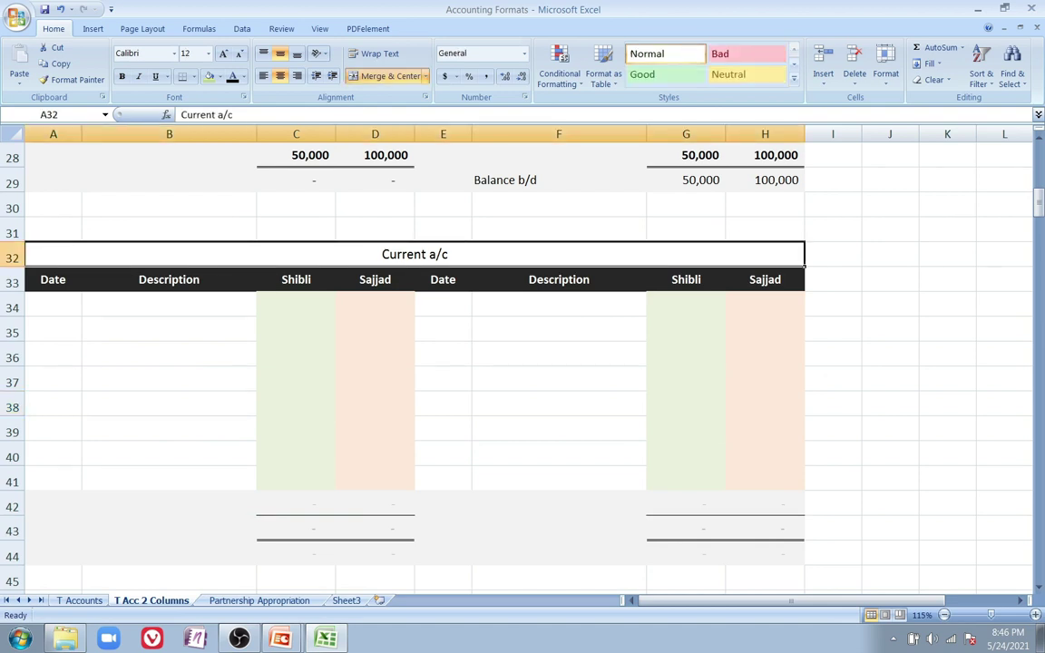
scroll(414, 362, up, 4)
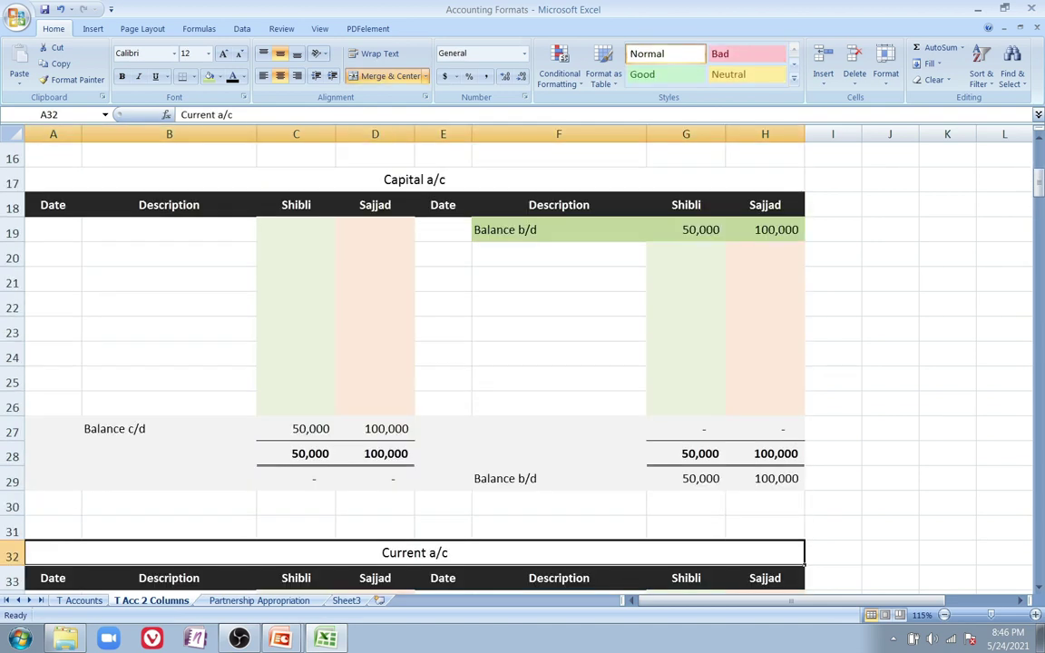
drag(415, 180, 415, 479)
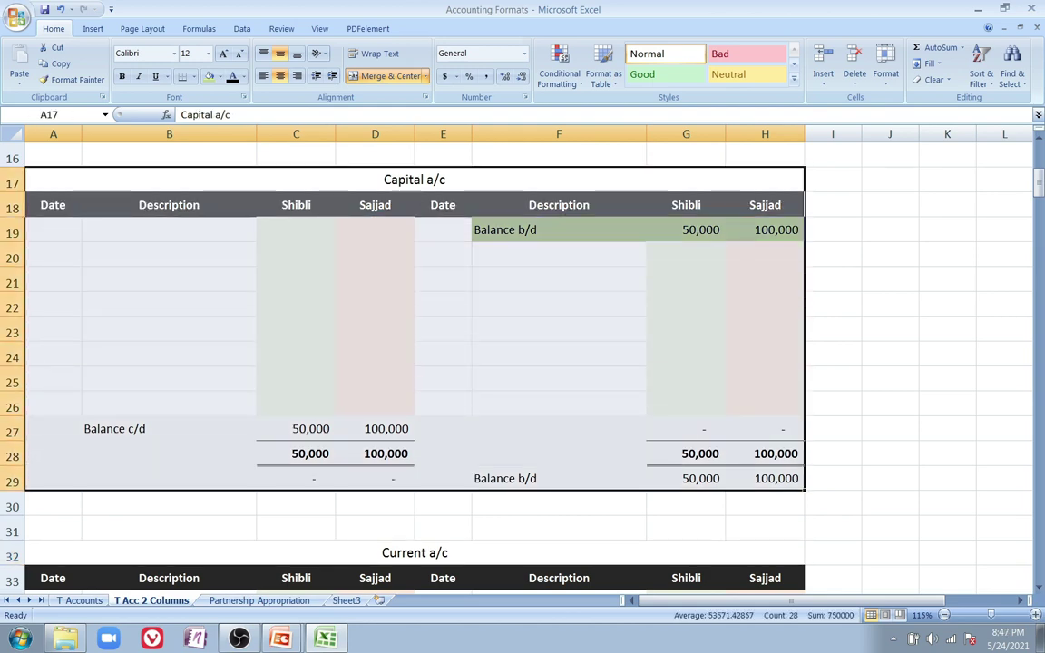
scroll(413, 362, up, 5)
drag(526, 255, 765, 305)
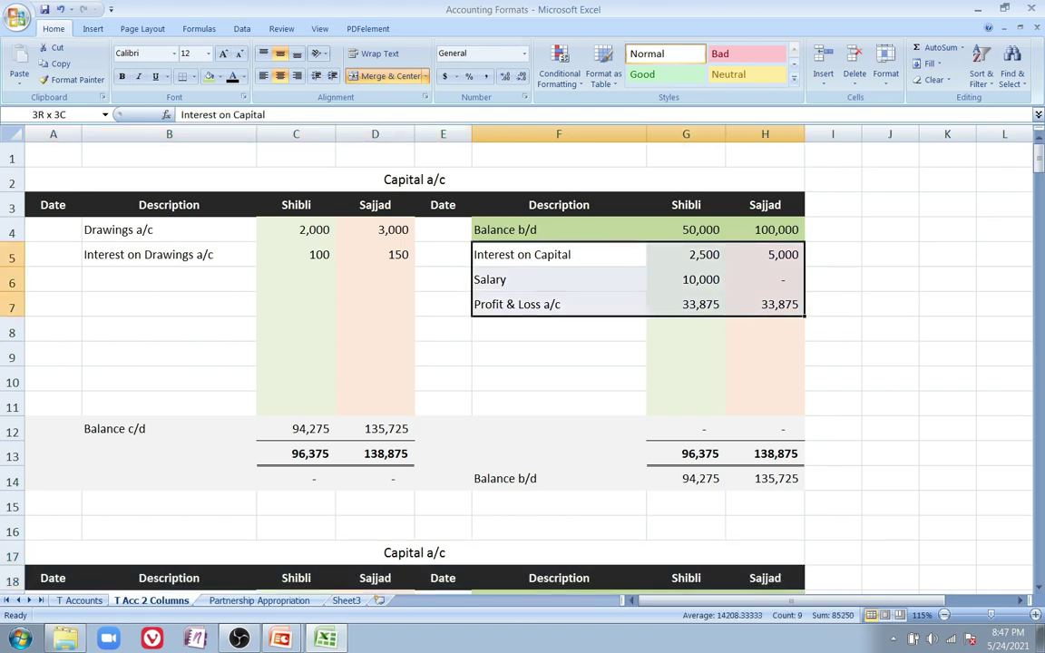
key(ctrl+c)
scroll(559, 362, down, 8)
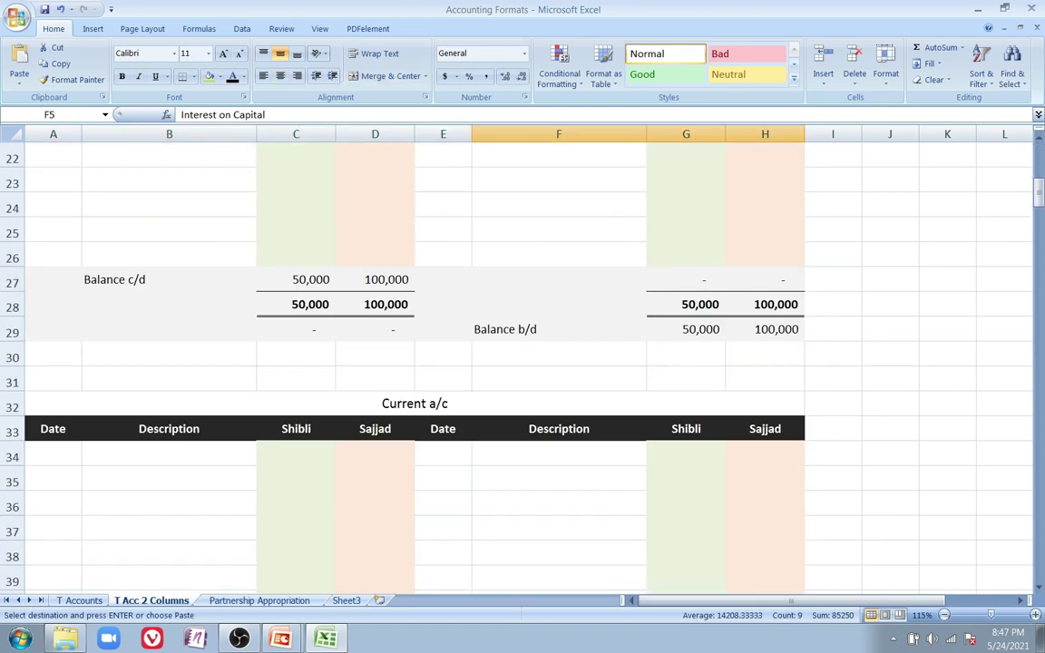
click(559, 379)
key(ctrl+v)
key(Down)
key(Down)
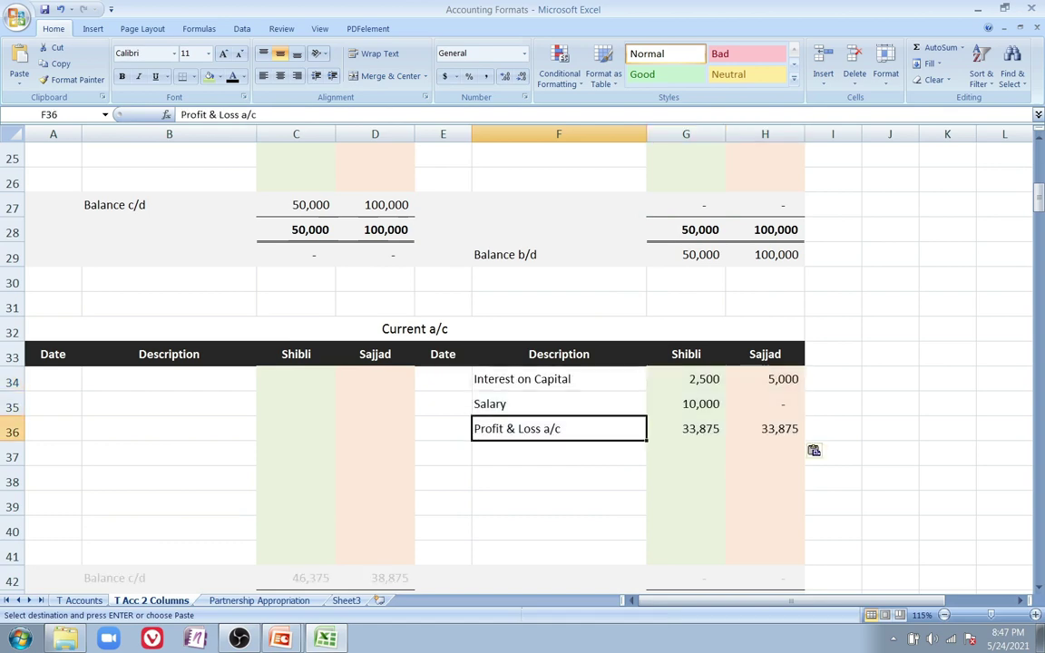
Copy the Drawings a/c and Interest on Drawings a/c entries (B4:D5) to the Current a/c at B34
scroll(414, 363, up, 8)
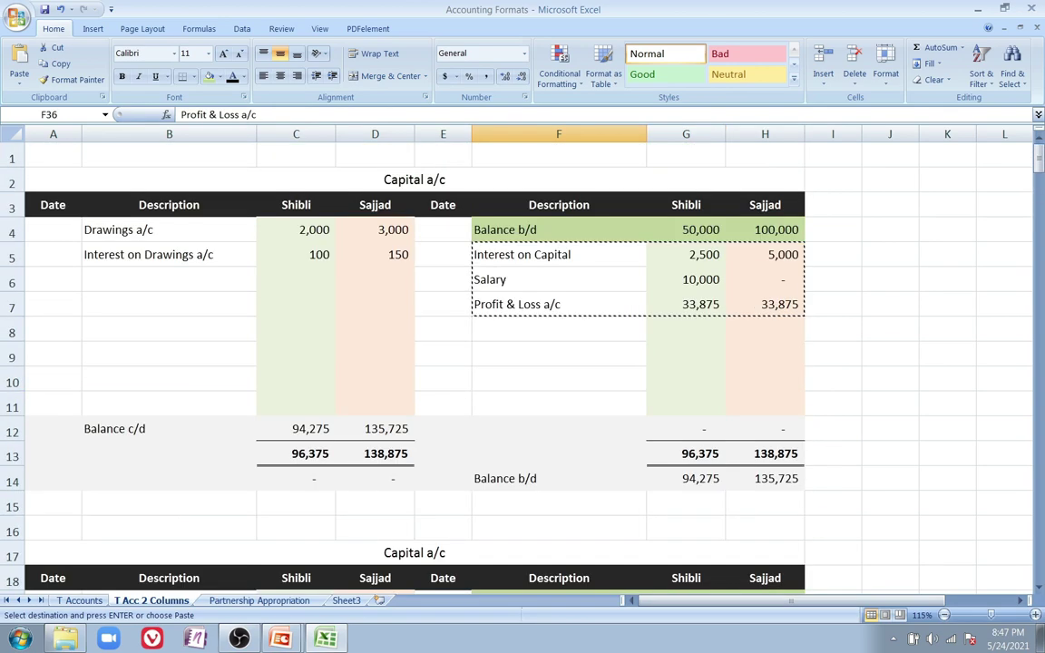
drag(118, 229, 381, 254)
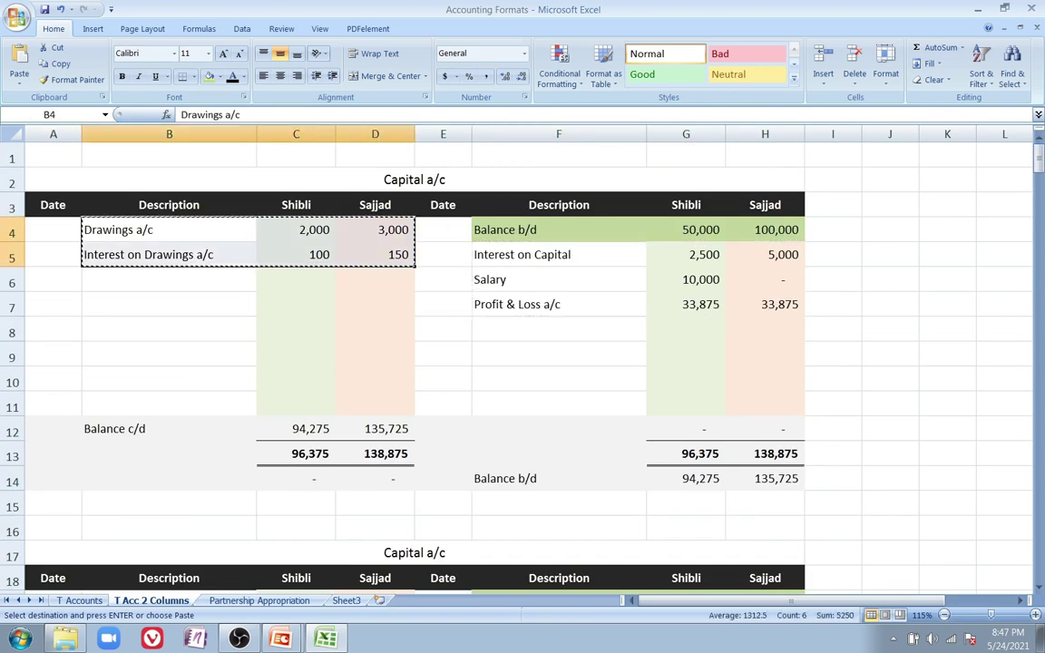
scroll(413, 363, down, 3)
scroll(413, 363, down, 6)
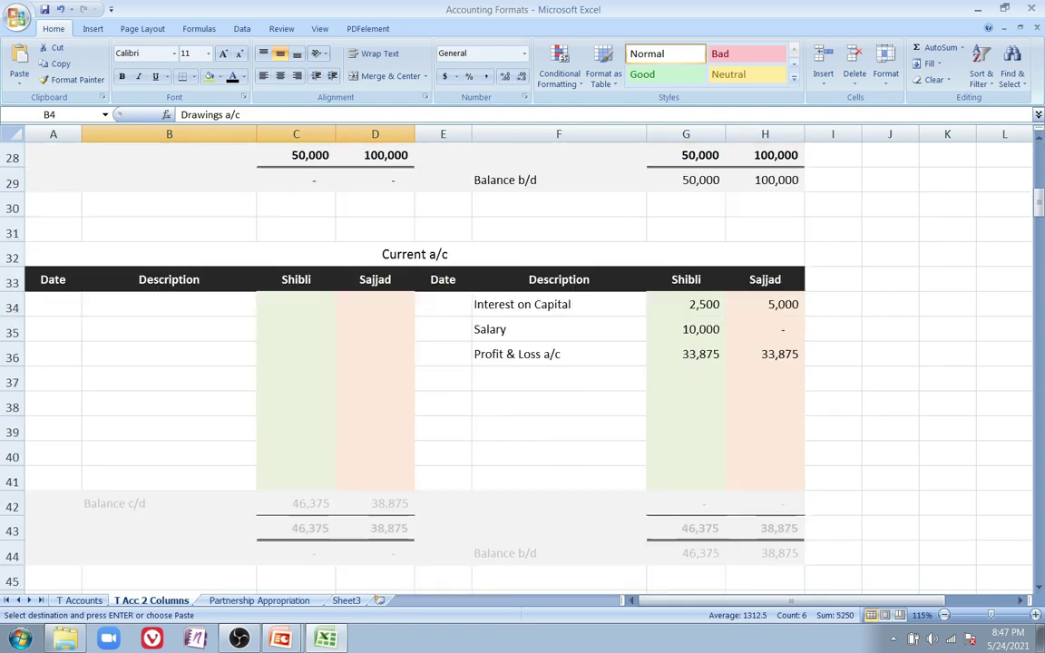
click(169, 304)
key(ctrl+v)
key(Escape)
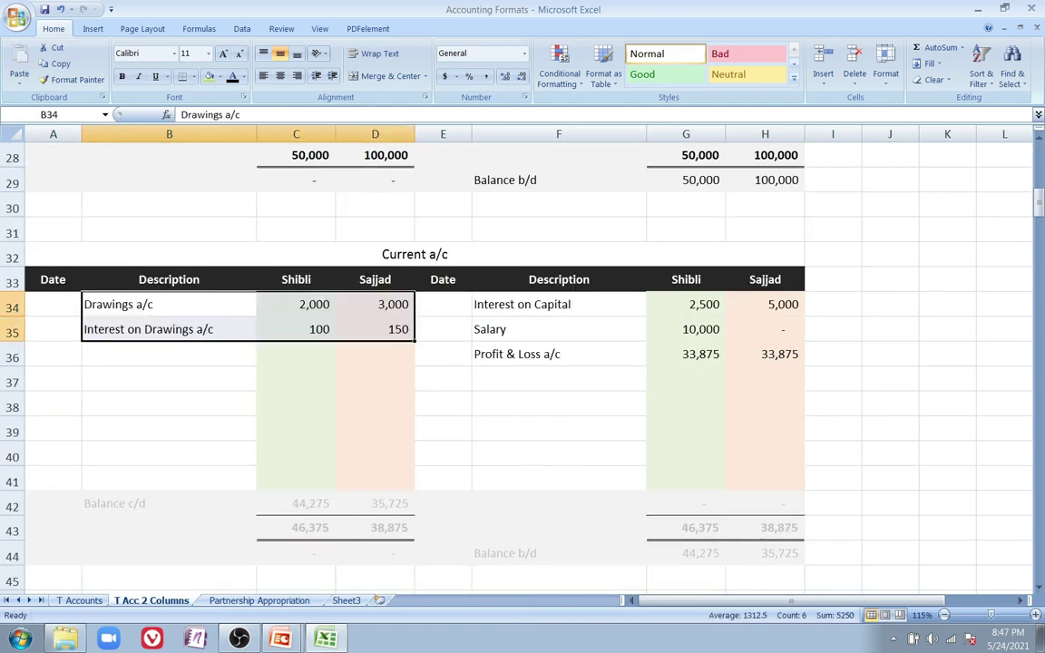
click(374, 380)
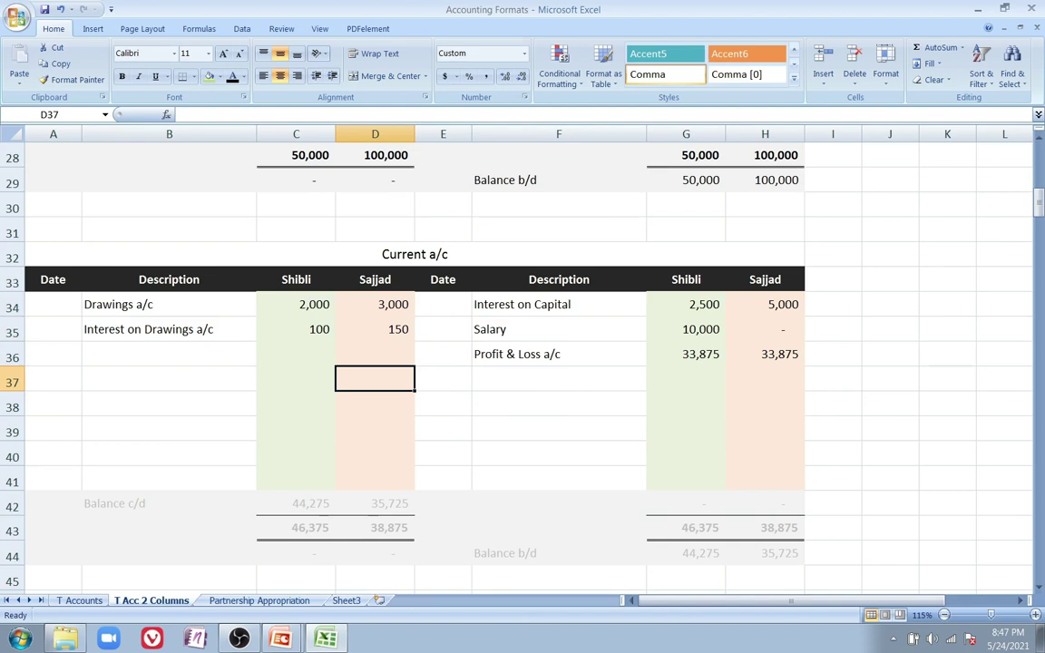
Examine the entries of the Current a/c against the opening Balance b/d row of the fixed Capital a/c
drag(559, 304, 765, 304)
click(559, 378)
scroll(526, 363, up, 3)
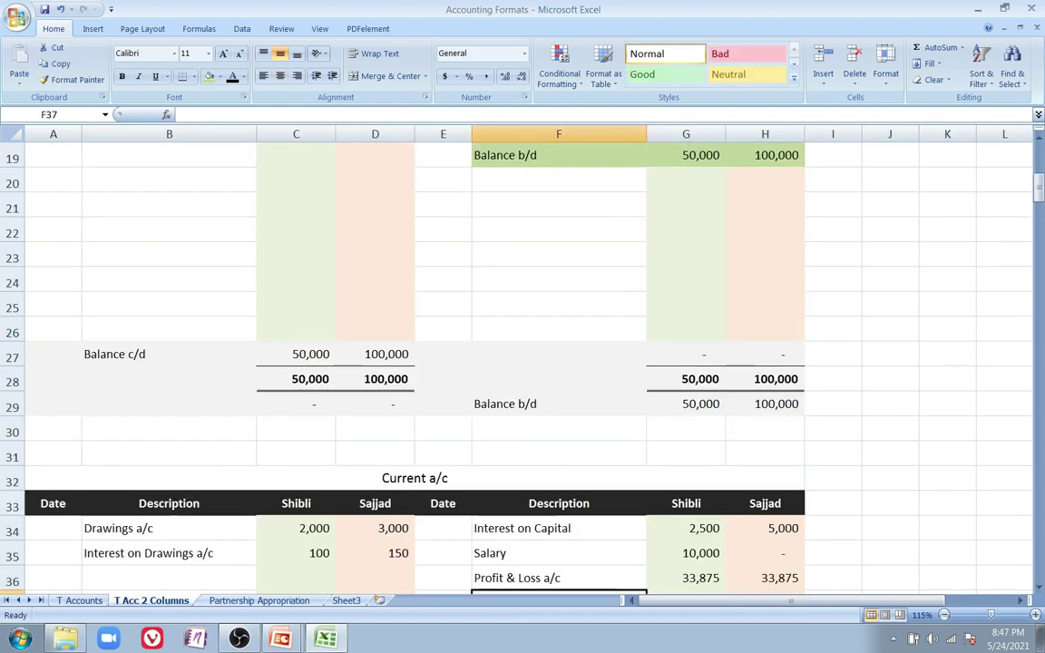
scroll(526, 363, up, 1)
drag(559, 230, 765, 230)
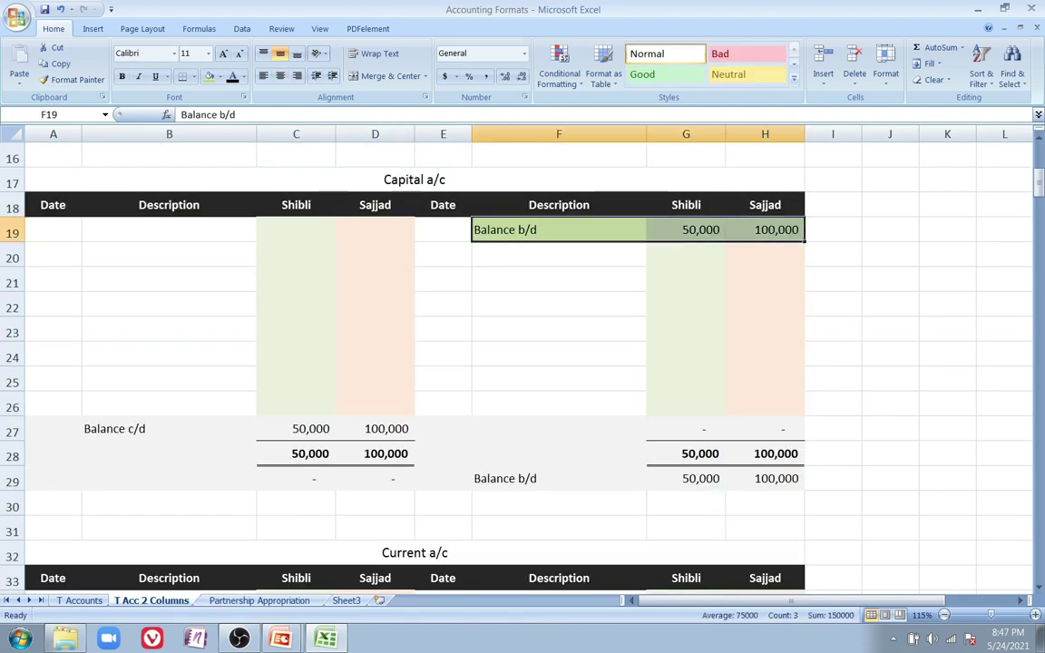
click(559, 279)
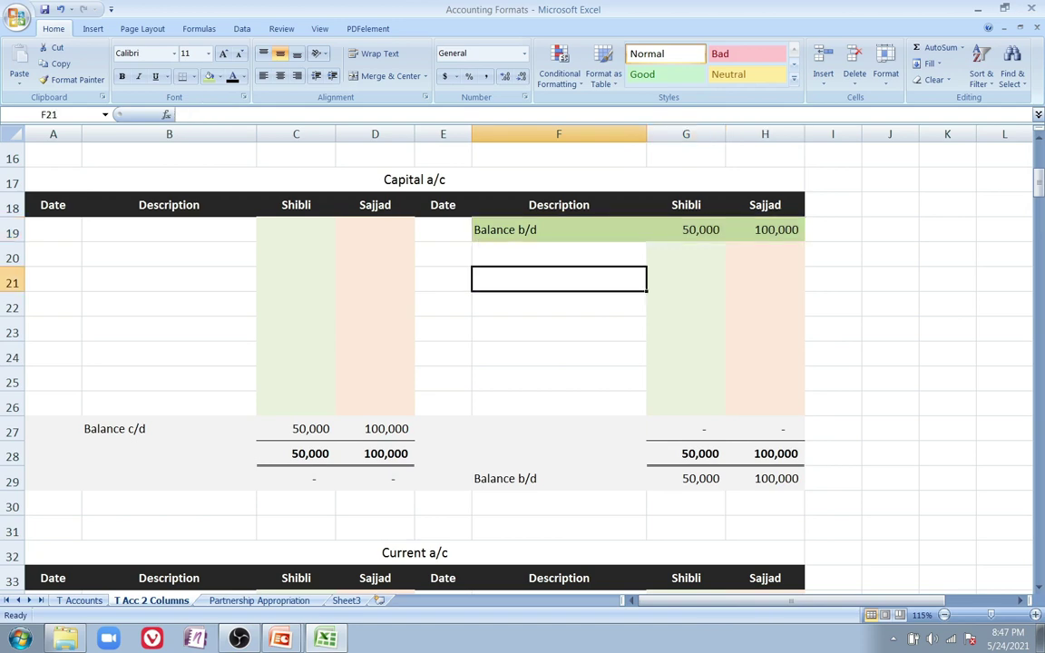
scroll(526, 363, down, 4)
drag(427, 255, 443, 355)
click(443, 380)
Set the font colour of the Current a/c's balance and total rows 42 to 44 to black
scroll(442, 379, down, 2)
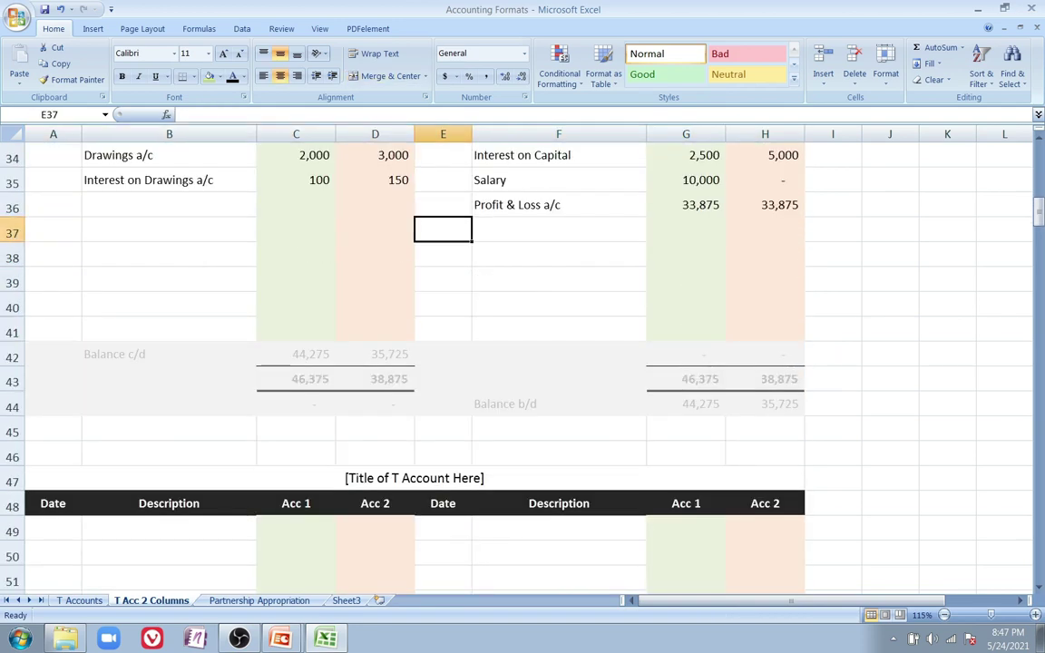
drag(13, 357, 13, 406)
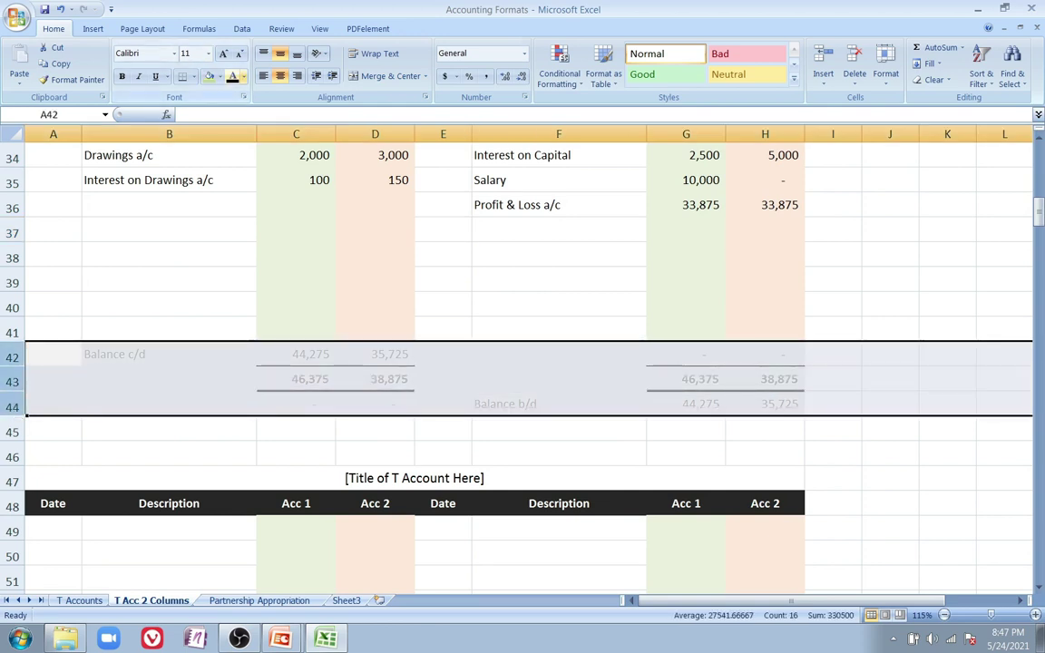
click(232, 76)
click(296, 329)
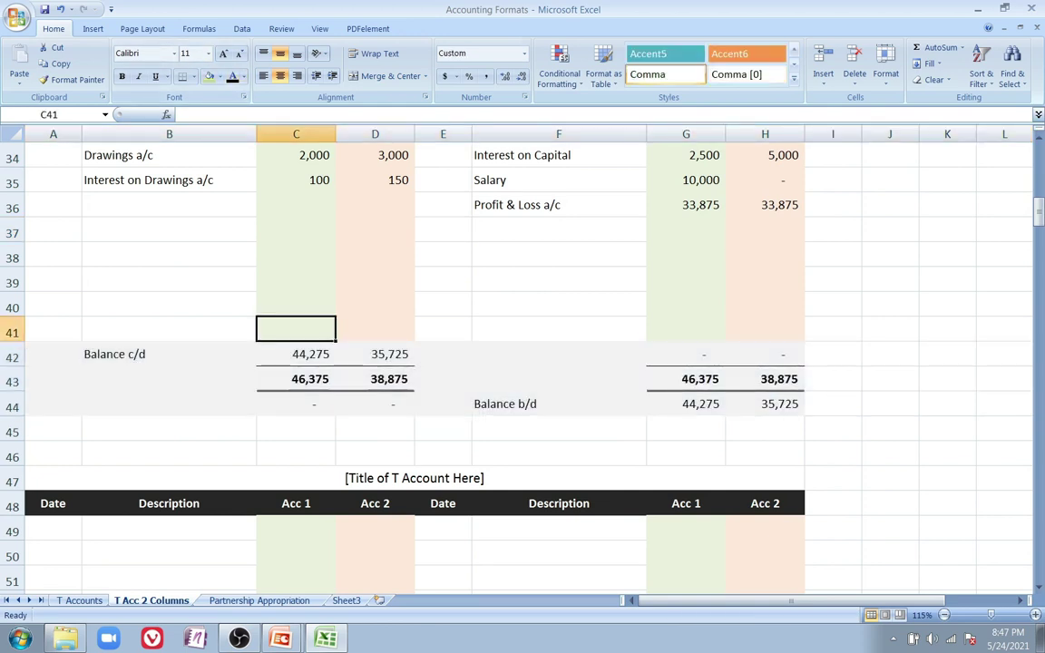
Review the fixed Capital a/c in rows 17 to 29 and the Current a/c in rows 32 to 44, including their closing balances
scroll(522, 363, up, 2)
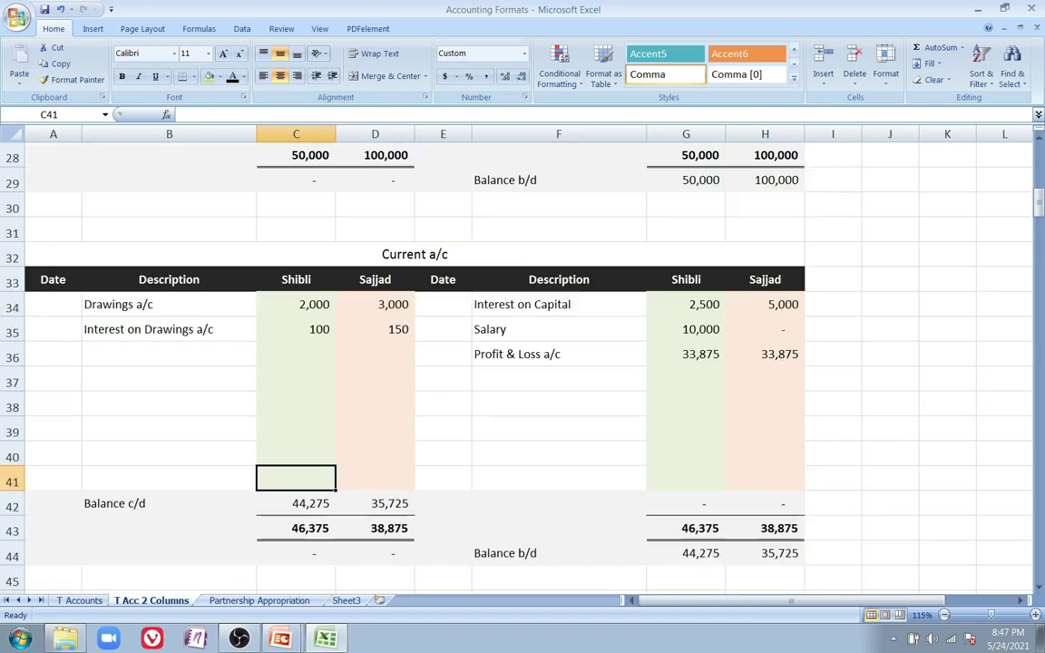
scroll(523, 362, down, 1)
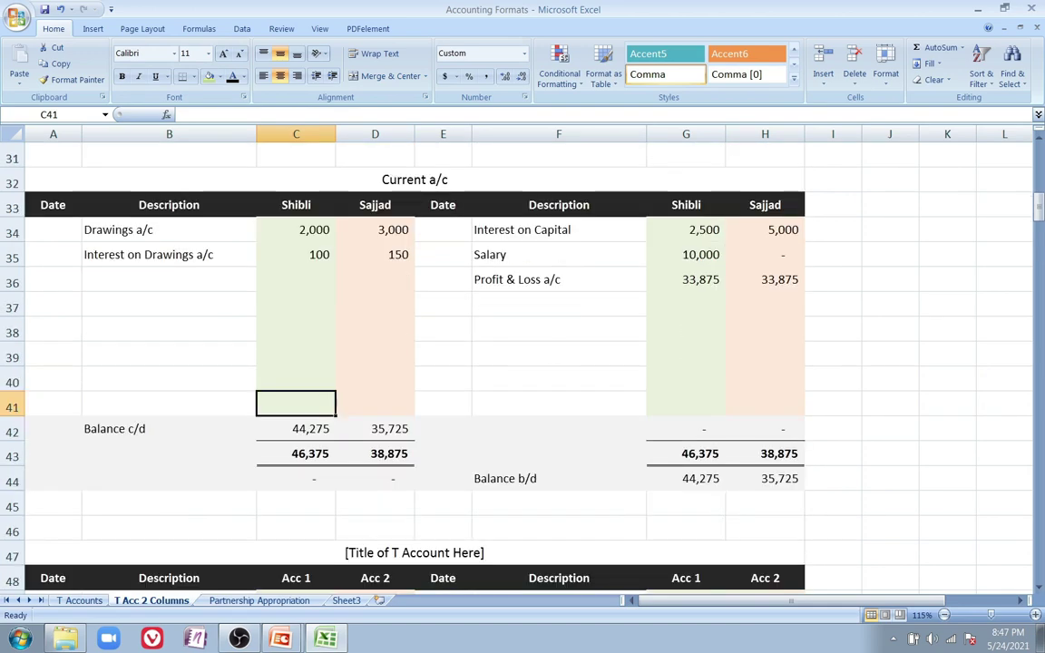
scroll(522, 363, up, 6)
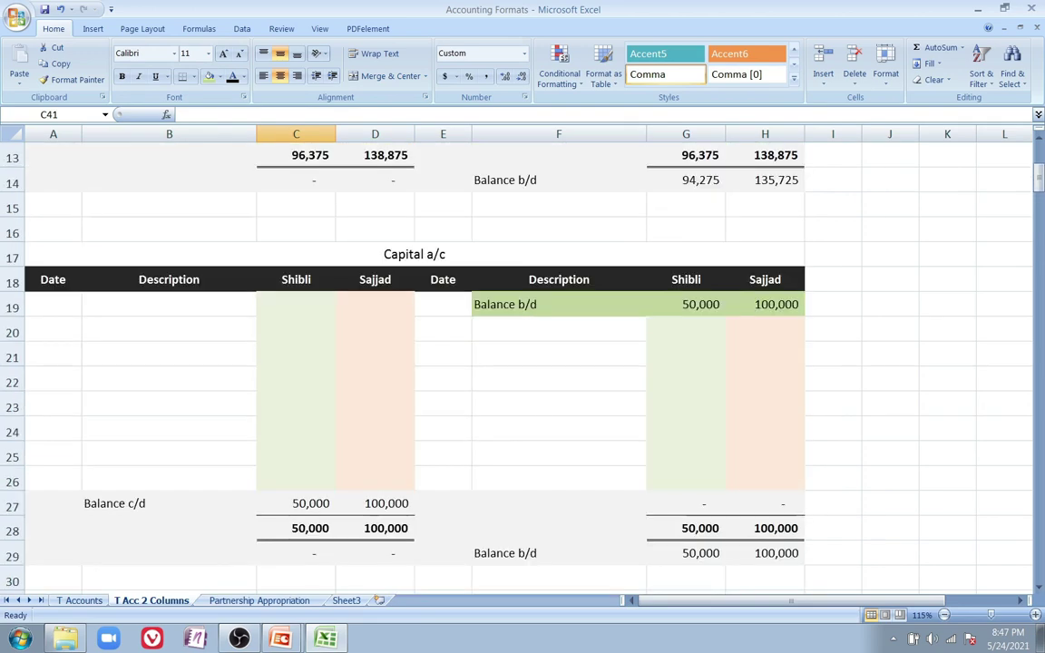
drag(413, 254, 753, 528)
drag(558, 305, 765, 304)
scroll(522, 363, down, 2)
drag(559, 404, 765, 404)
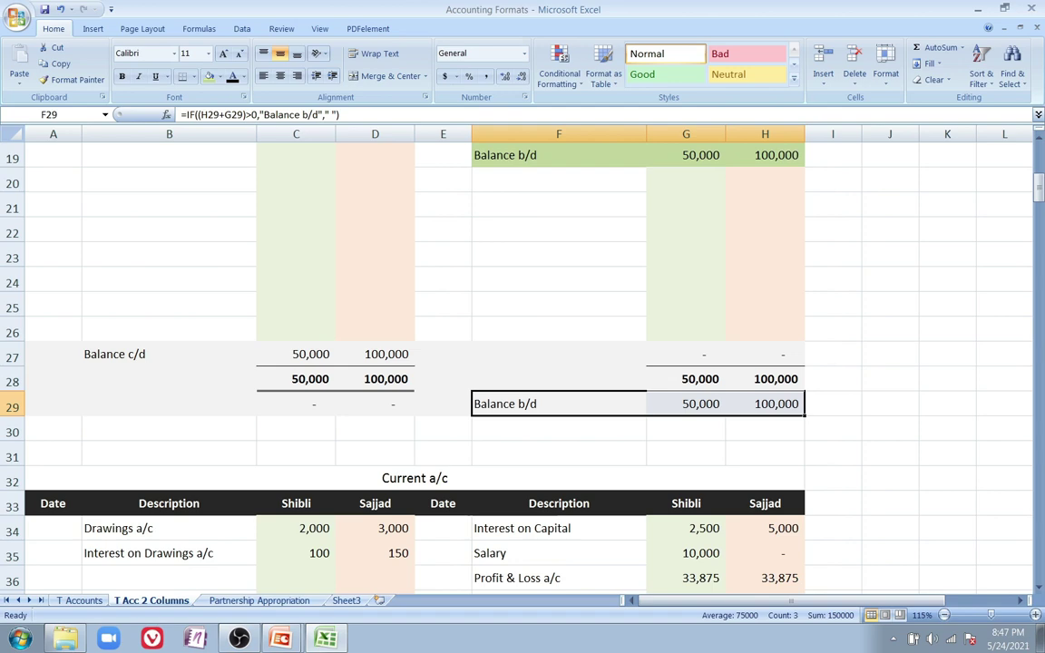
scroll(522, 363, down, 4)
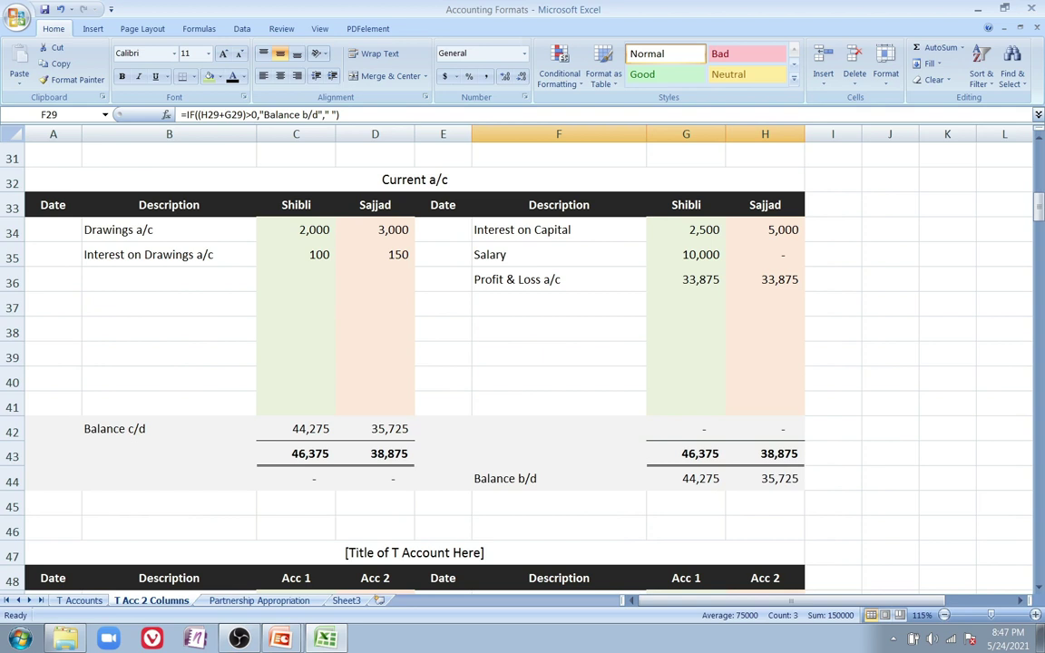
drag(414, 180, 415, 479)
click(443, 479)
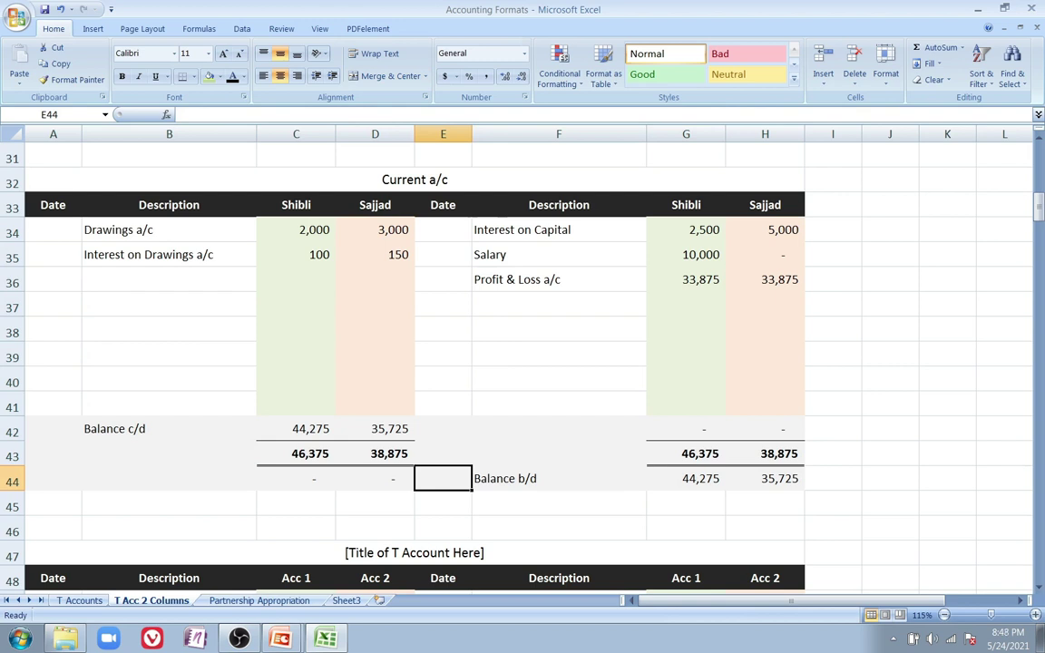
Clear the Profit & Loss a/c entry in F36:H36 and enter 20,000 for each partner in C36:D36 of the Current a/c
drag(517, 280, 765, 279)
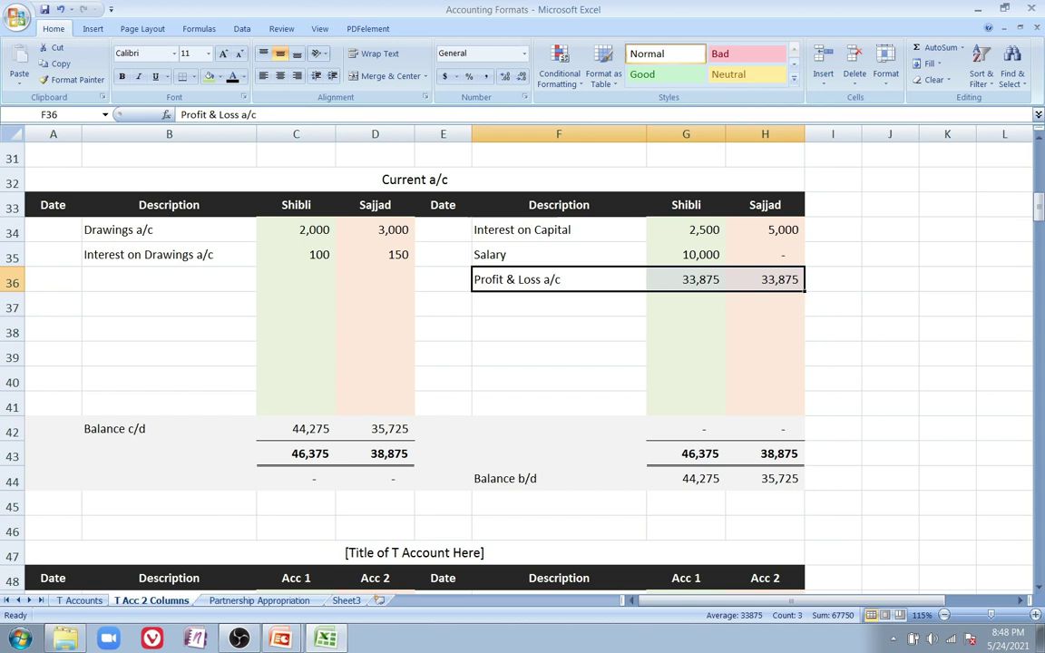
key(Delete)
key(Left)
key(Left)
key(Left)
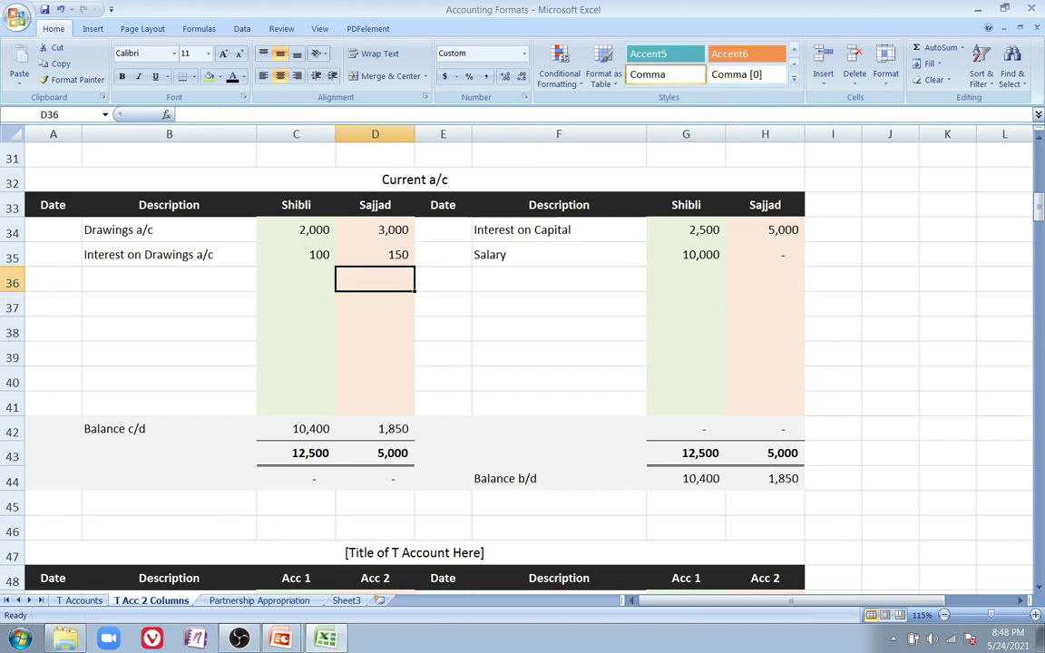
text(20000)
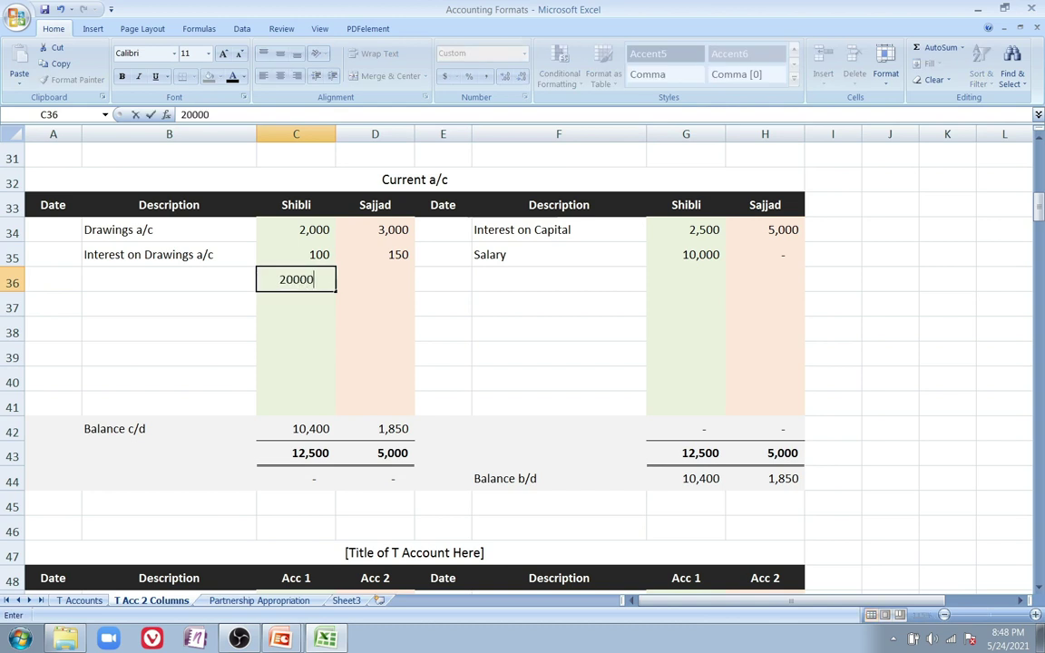
key(Tab)
text(20,000)
key(Return)
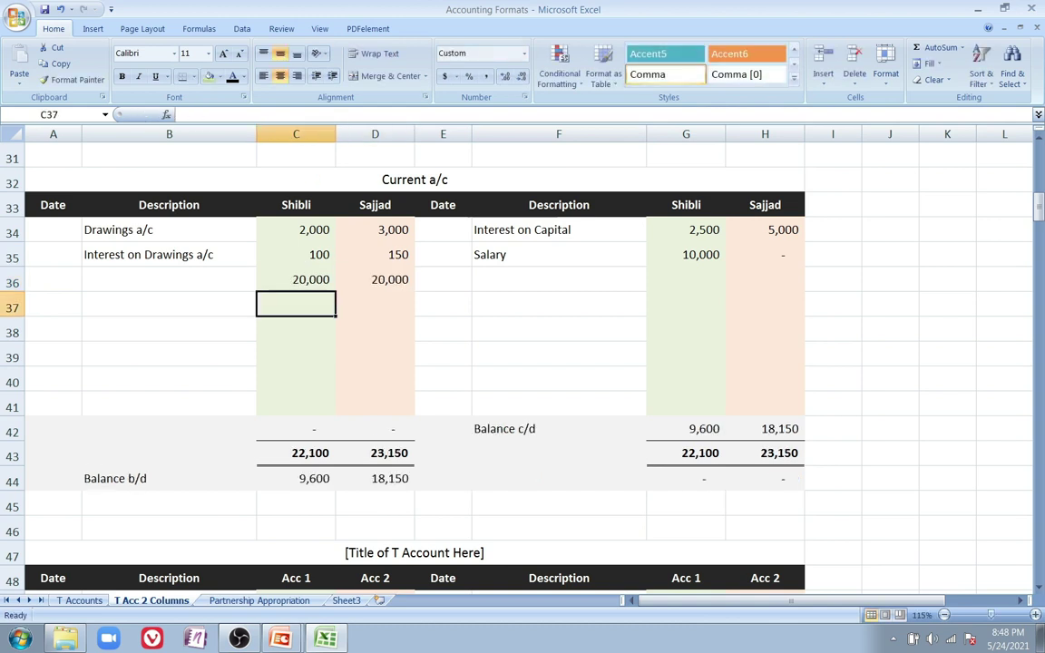
Label the new debit entry in B36 of the Current a/c "Loss a/c"
key(Up)
key(Left)
text(Loss a/c)
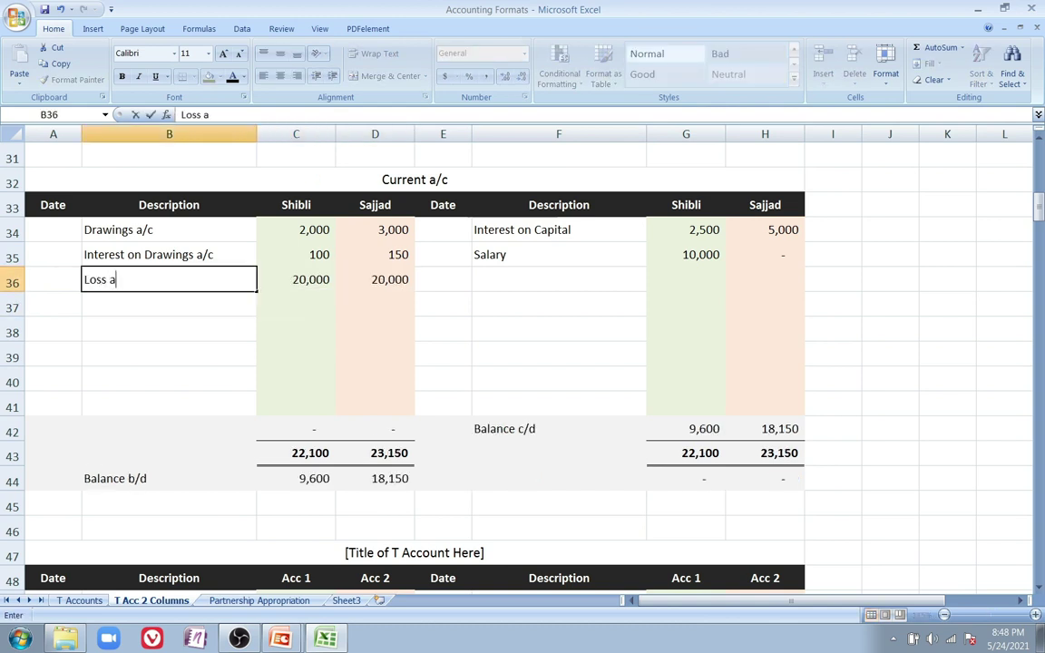
key(Return)
Fill the debit-side Balance b/d row B44:D44 of the Current a/c with yellow
scroll(415, 363, down, 1)
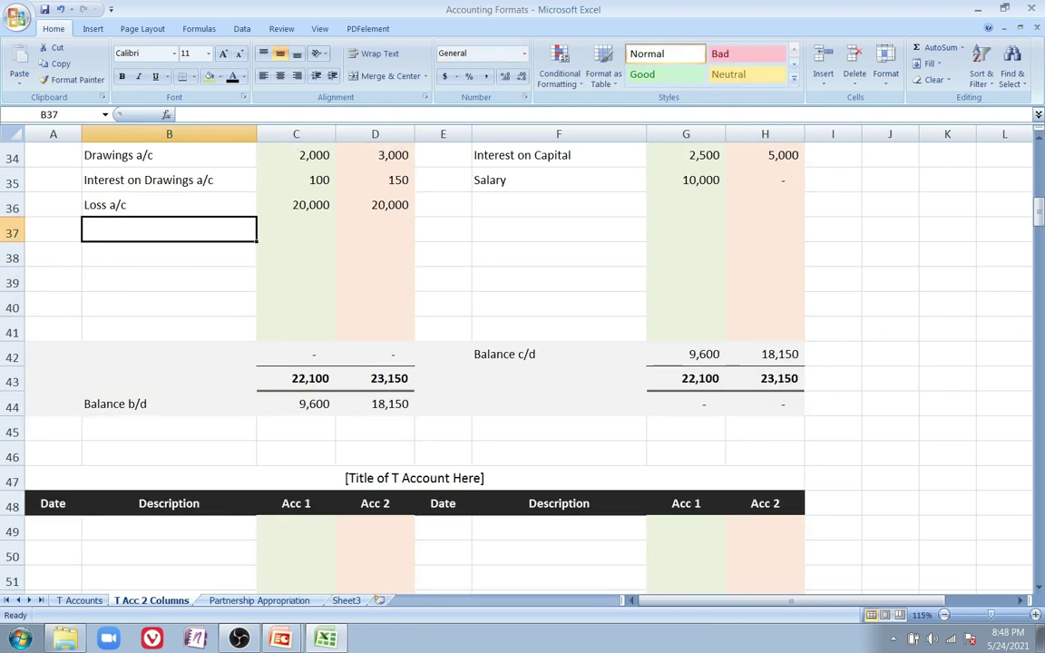
drag(169, 405, 381, 404)
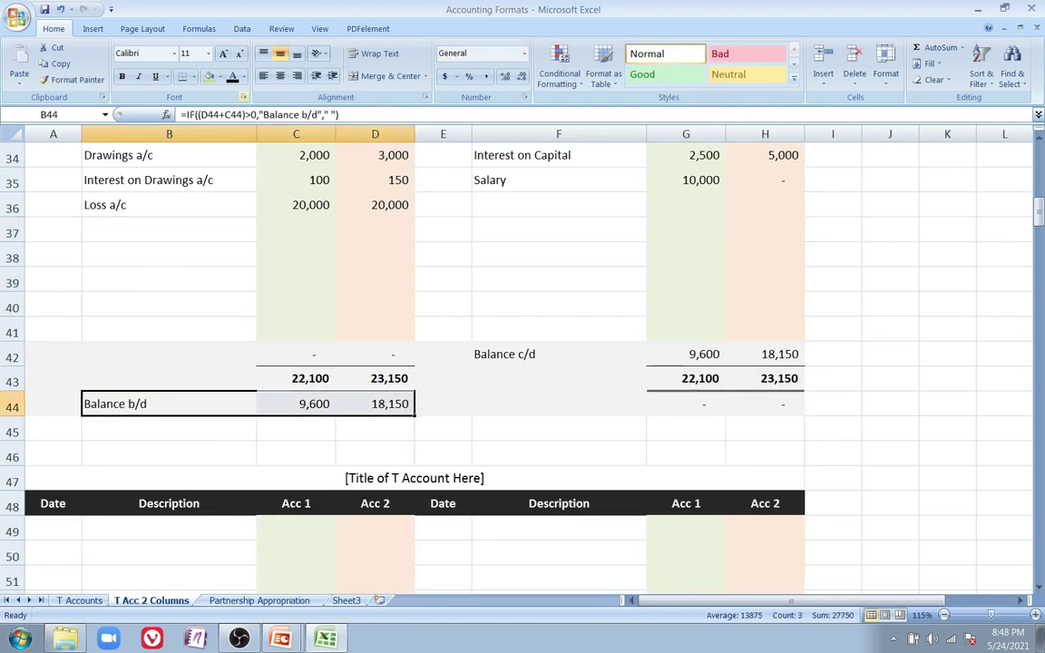
click(218, 76)
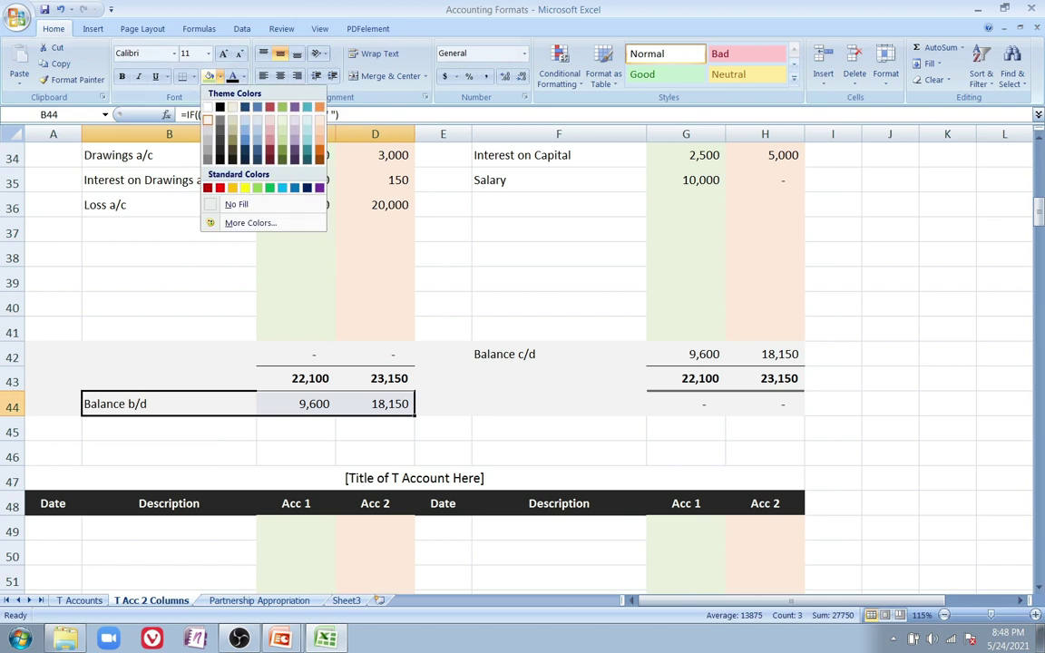
click(247, 184)
scroll(246, 184, up, 1)
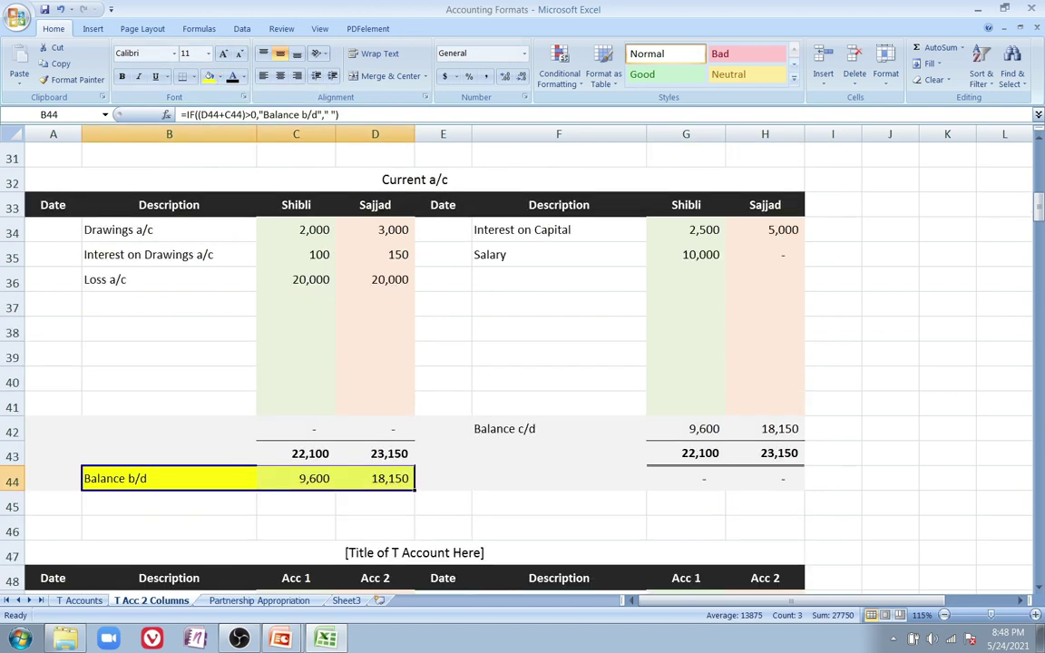
click(169, 305)
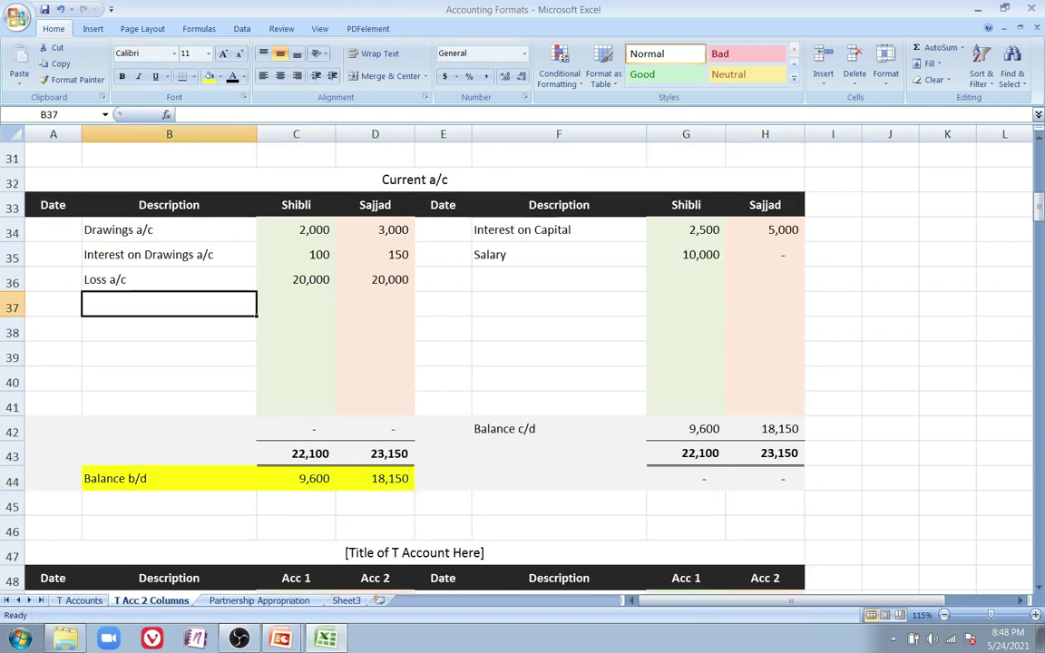
Compare the Current a/c, the fixed Capital a/c and the fluctuating Capital a/c, checking the debit-side Balance b/d cells B14:D14
drag(414, 179, 414, 478)
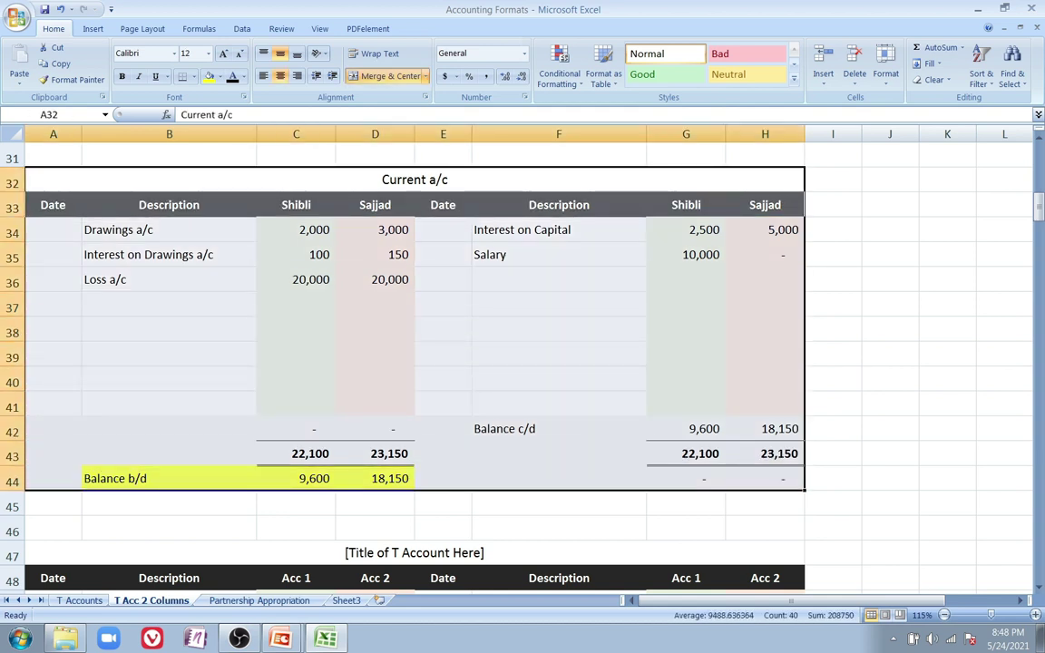
click(375, 478)
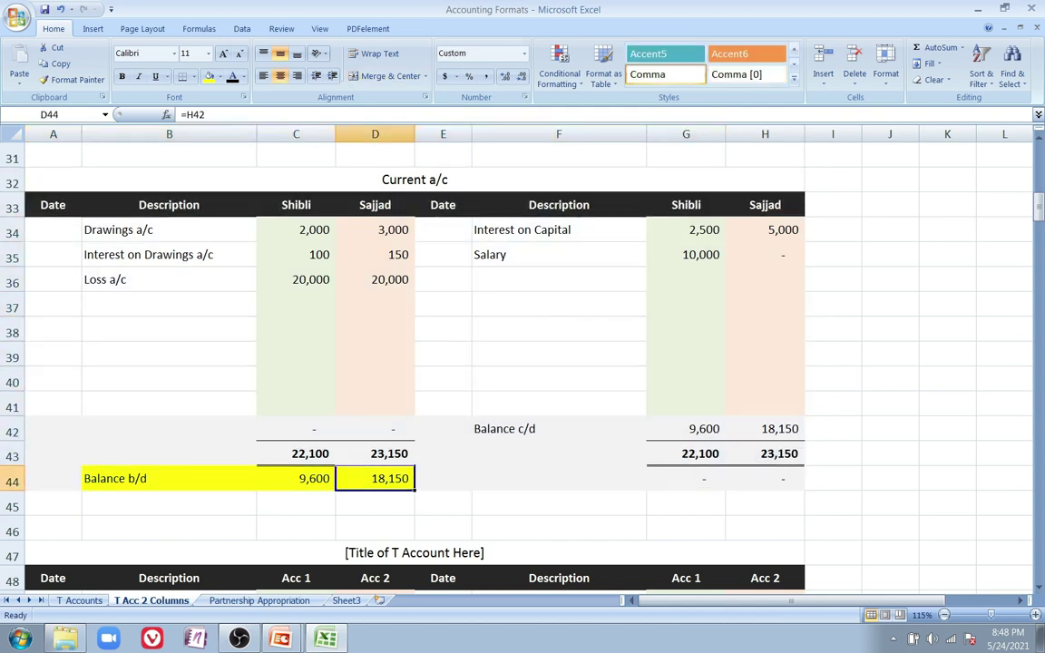
drag(414, 179, 765, 478)
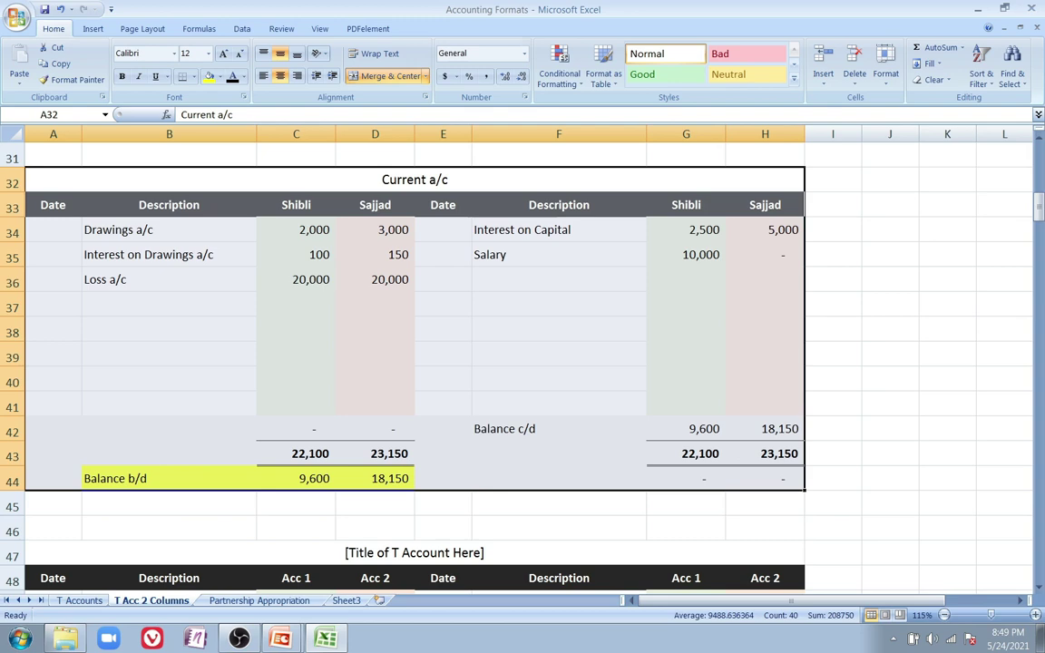
scroll(415, 363, up, 6)
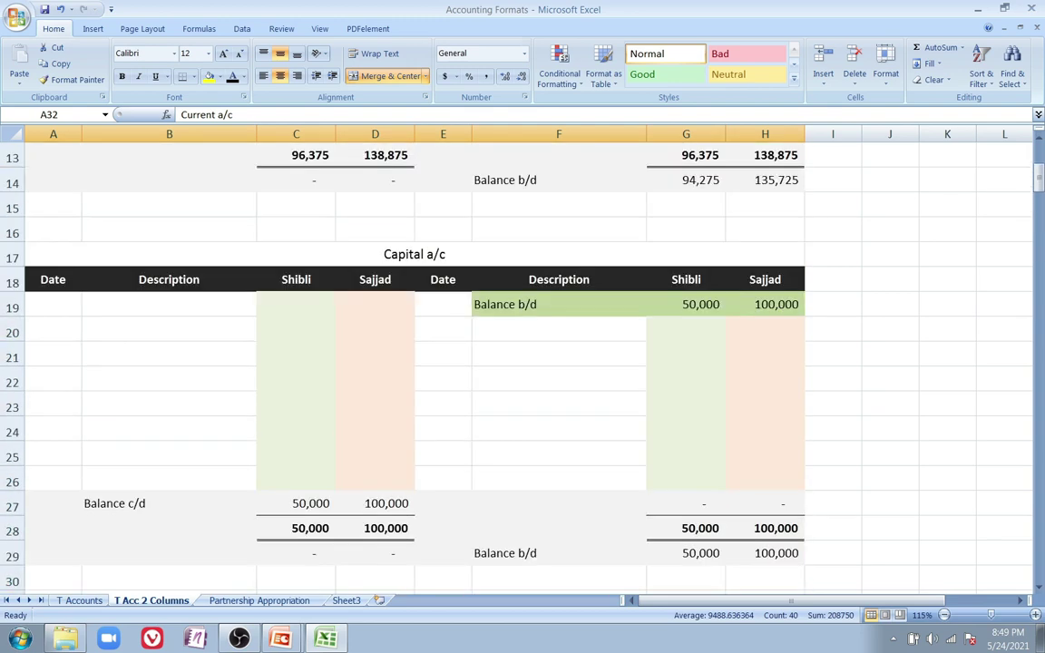
drag(414, 254, 415, 406)
drag(765, 408, 765, 531)
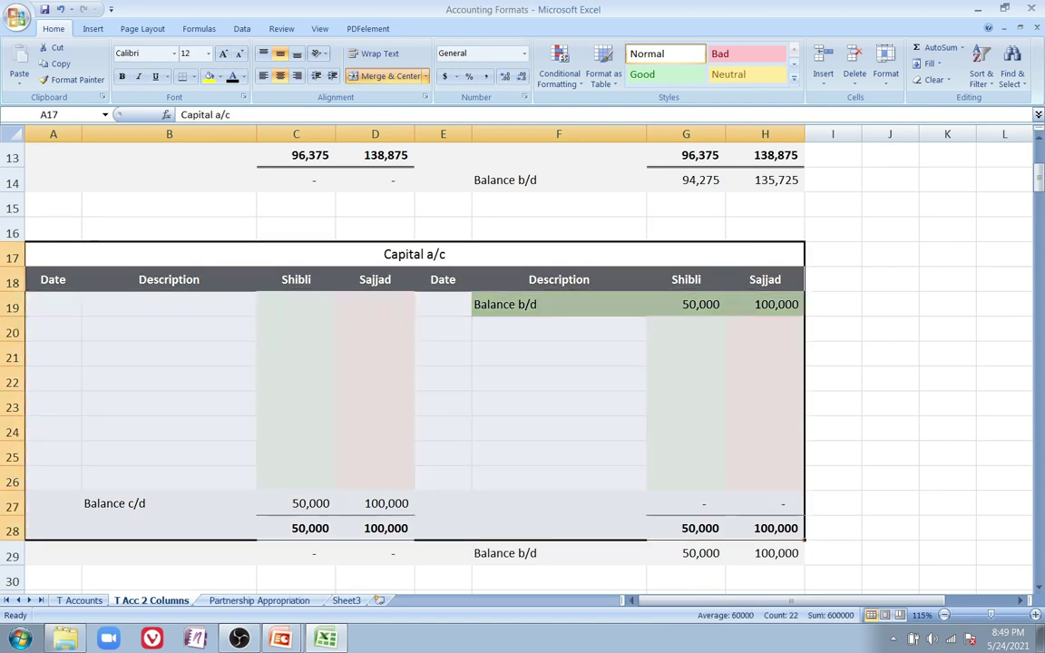
scroll(408, 363, up, 4)
drag(52, 180, 764, 478)
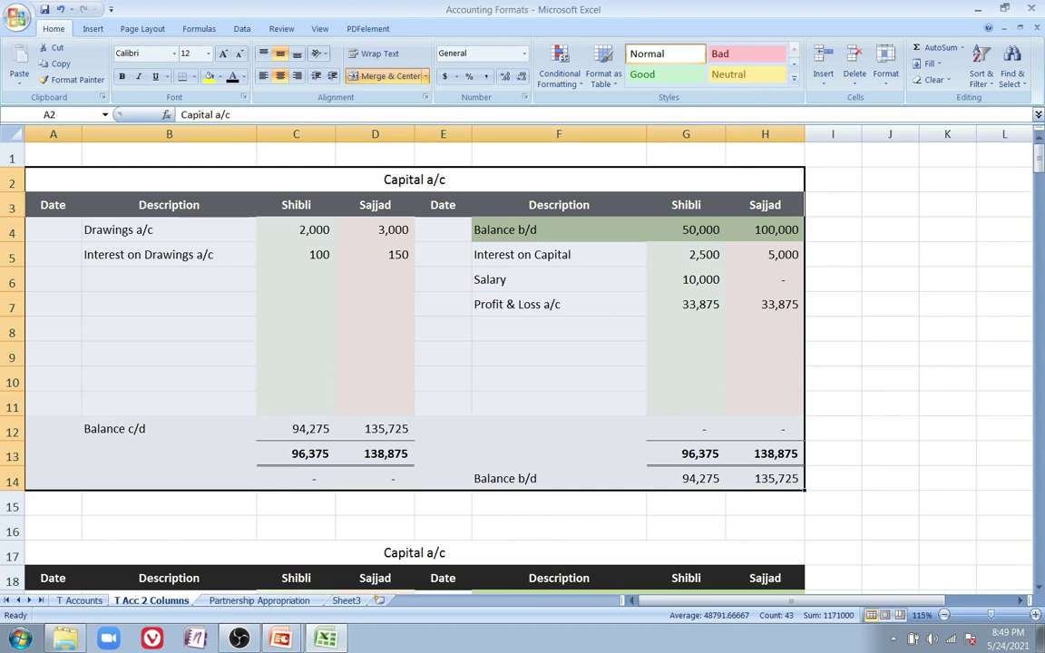
click(295, 454)
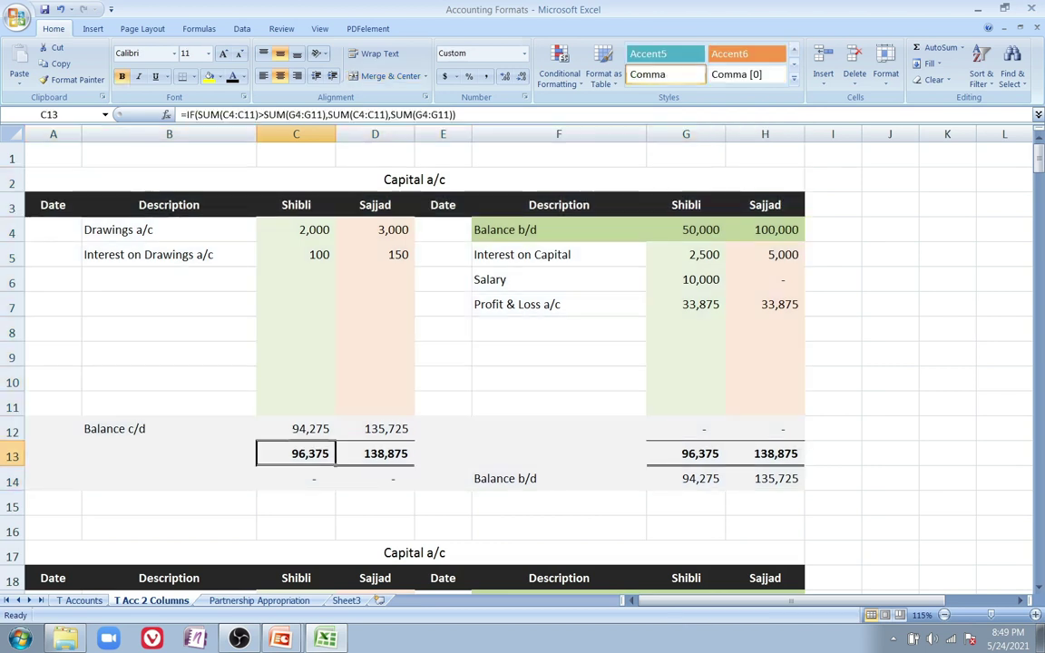
drag(374, 478, 168, 478)
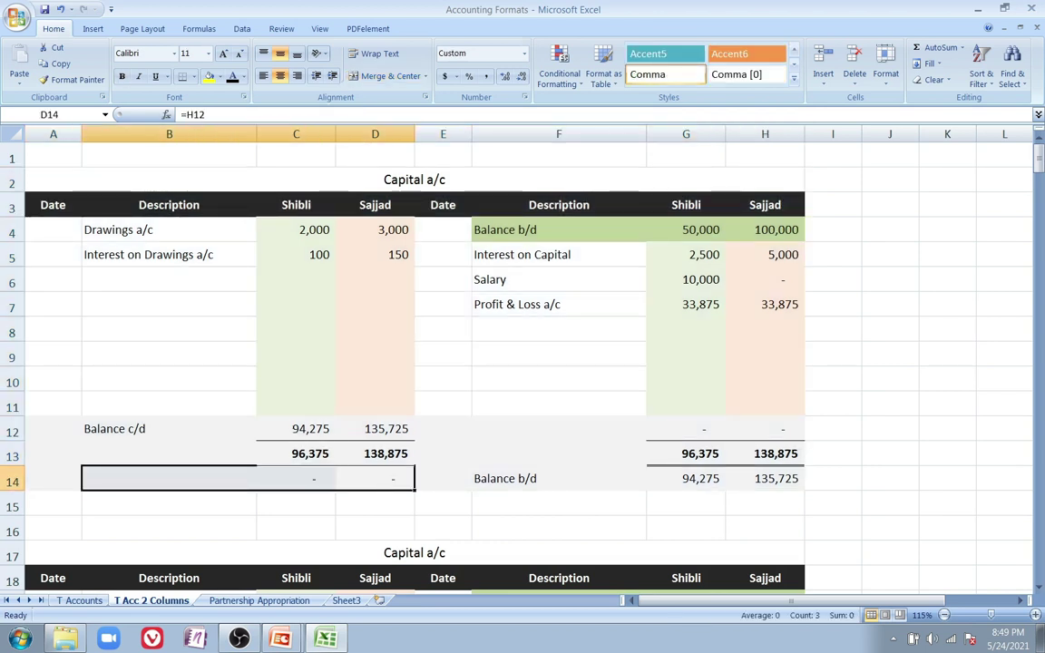